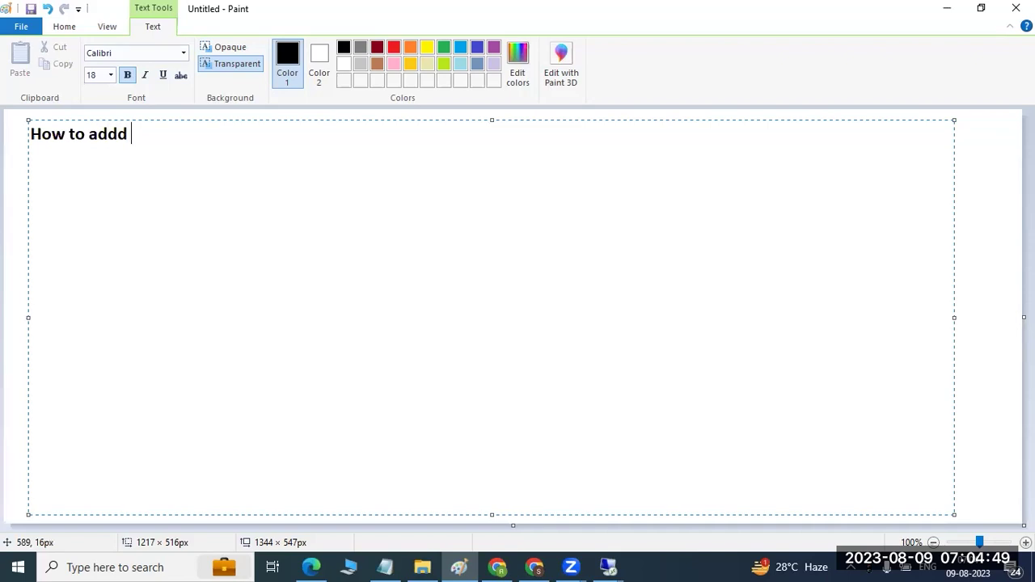
# Step: Complete the heading 'How to add the SAP systems into SAP GUI or SAP logon pad:' and underline it with equals signs
pyautogui.press('BackSpace')
pyautogui.write('the SAP systems into SAP aGUI')
pyautogui.press('BackSpace')
pyautogui.press('BackSpace')
pyautogui.press('BackSpace')
pyautogui.press('BackSpace')
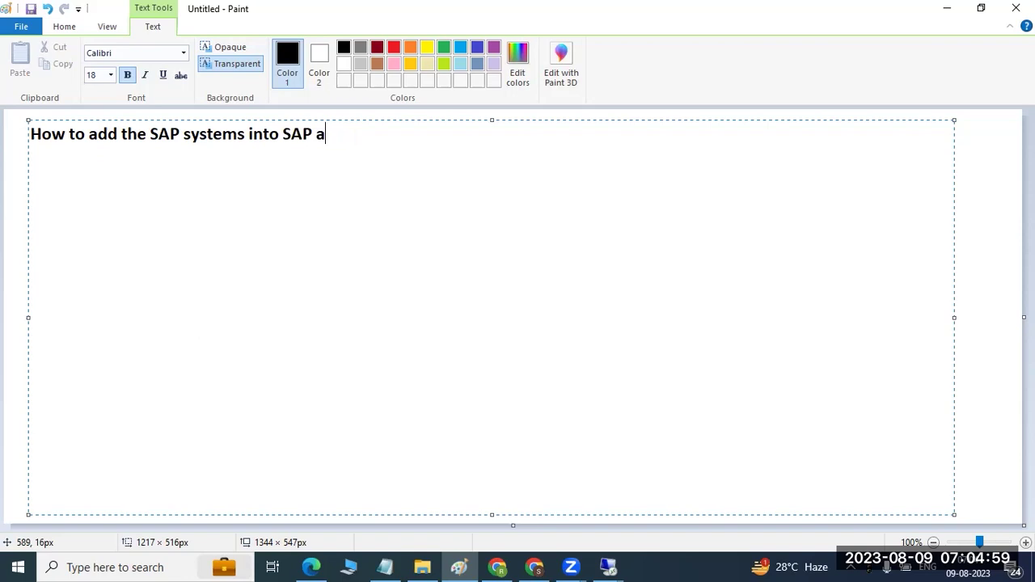
pyautogui.write('GUI')
pyautogui.hotkey('alt', 'Tab')
pyautogui.click(412, 144)
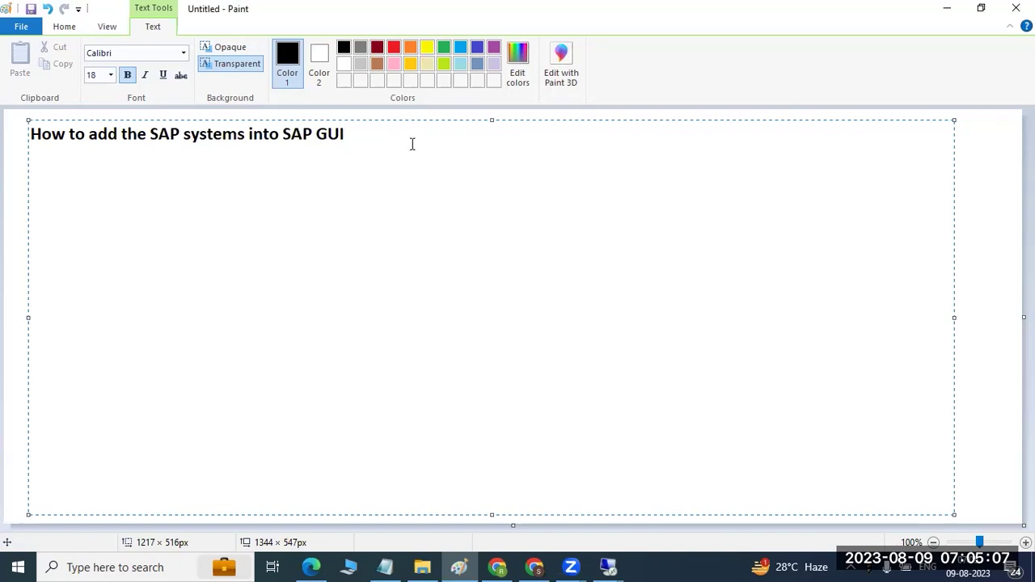
pyautogui.write('or SAP logon pad')
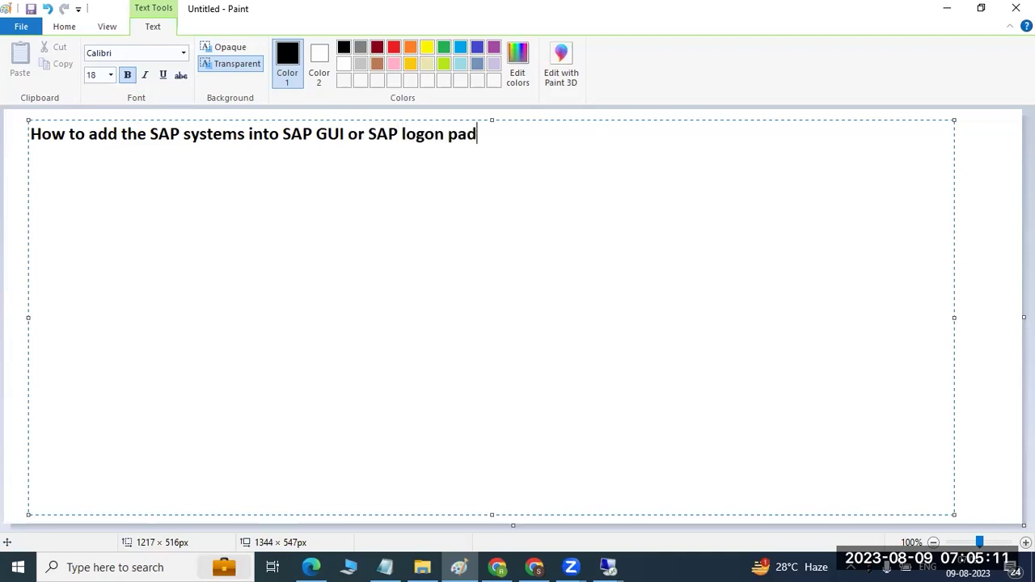
pyautogui.write(':')
pyautogui.press('Return')
pyautogui.write('============')
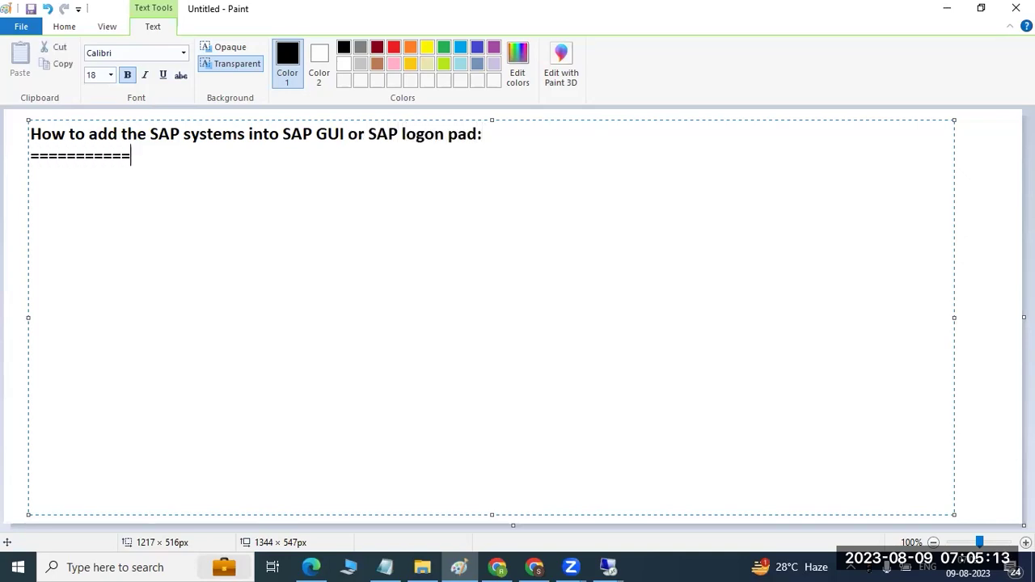
pyautogui.write('====================================')
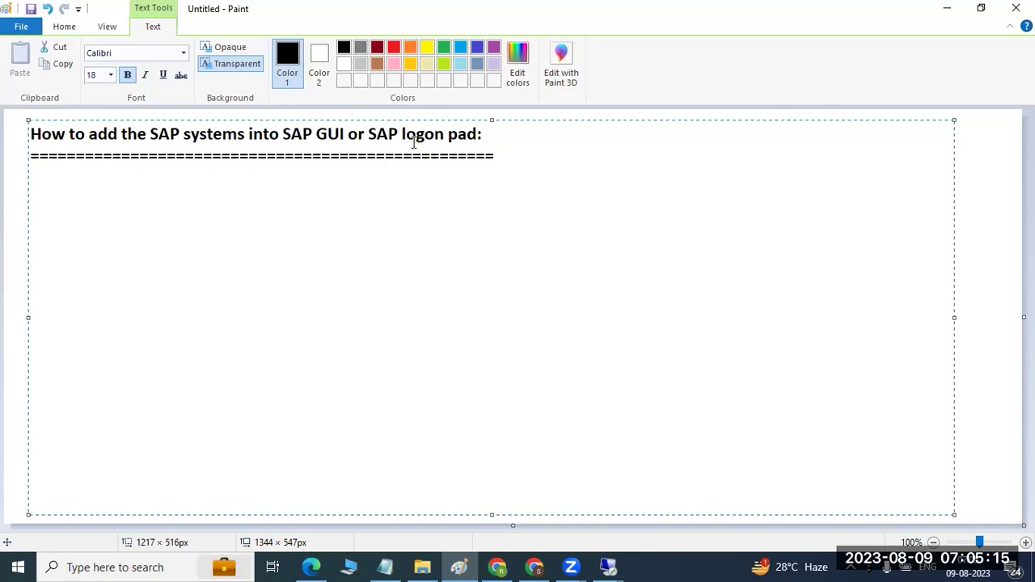
pyautogui.click(20, 259)
# Step: Switch to the remote server desktop and launch SAP Management Console from its desktop shortcut
pyautogui.moveTo(608, 567)
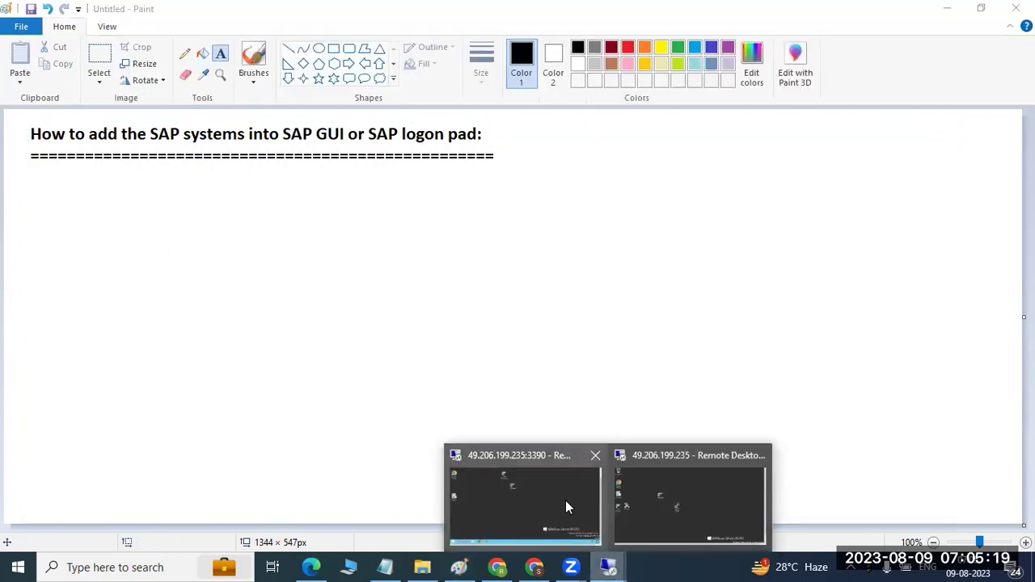
pyautogui.click(584, 515)
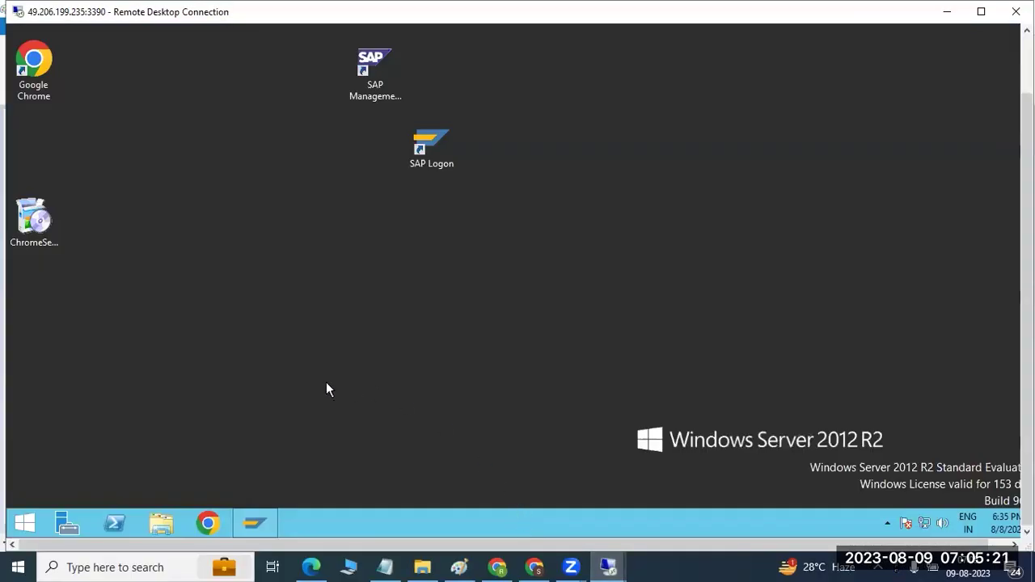
pyautogui.moveTo(360, 69); pyautogui.dragTo(138, 148)
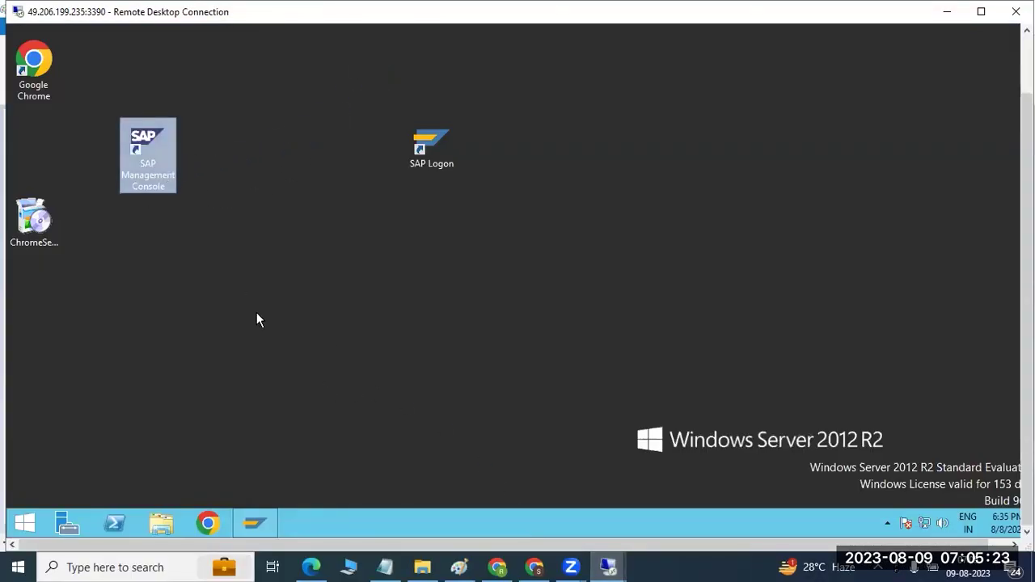
pyautogui.click(259, 524)
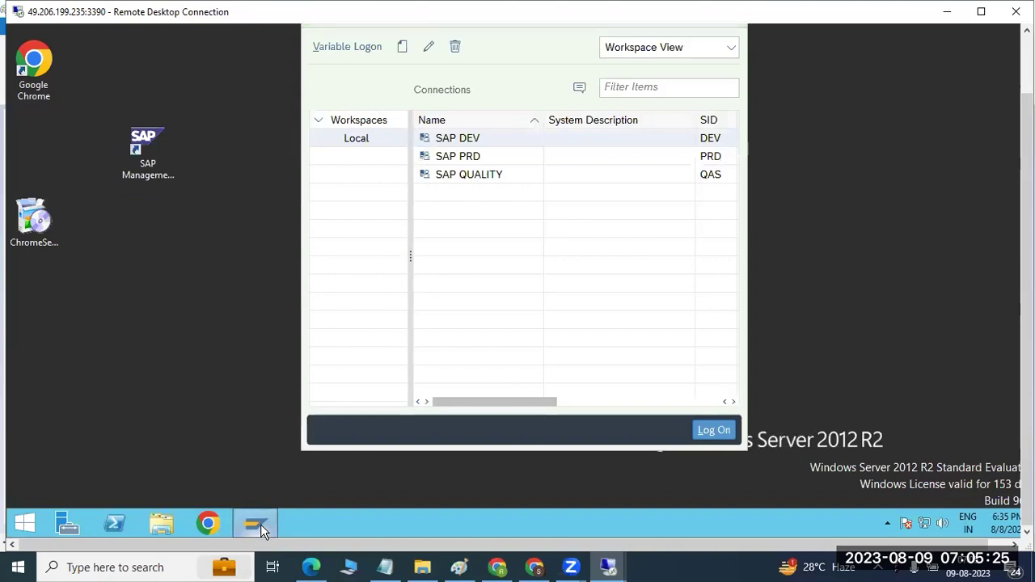
pyautogui.click(261, 524)
pyautogui.doubleClick(142, 151)
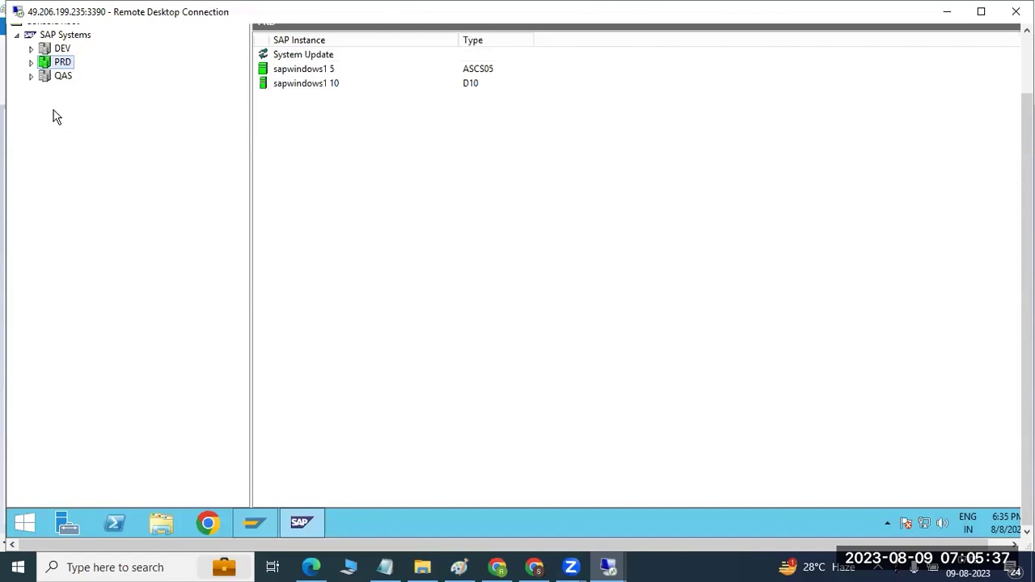
# Step: Expand the QAS, DEV and PRD systems in the console tree
pyautogui.click(30, 76)
pyautogui.click(30, 49)
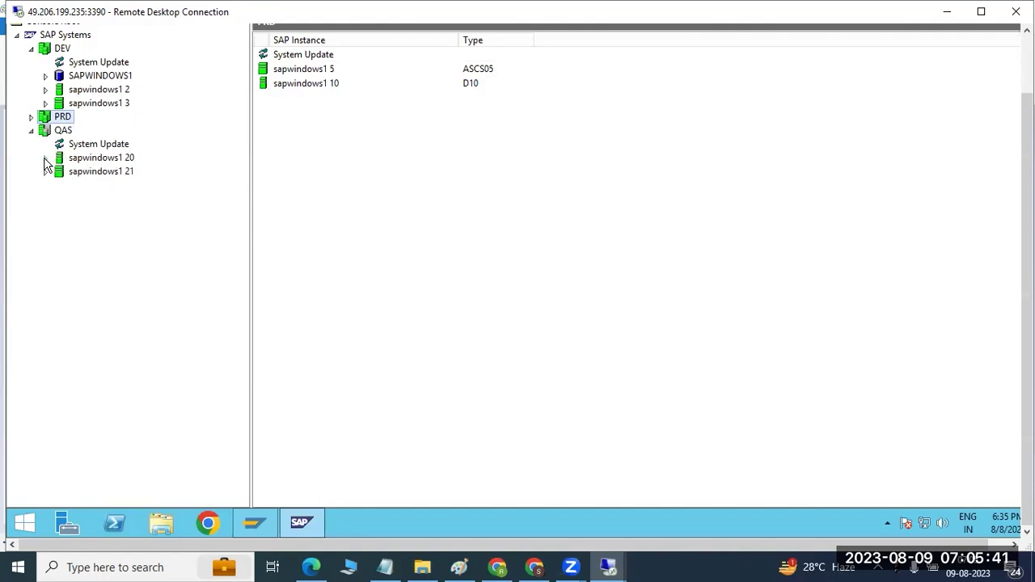
pyautogui.click(31, 117)
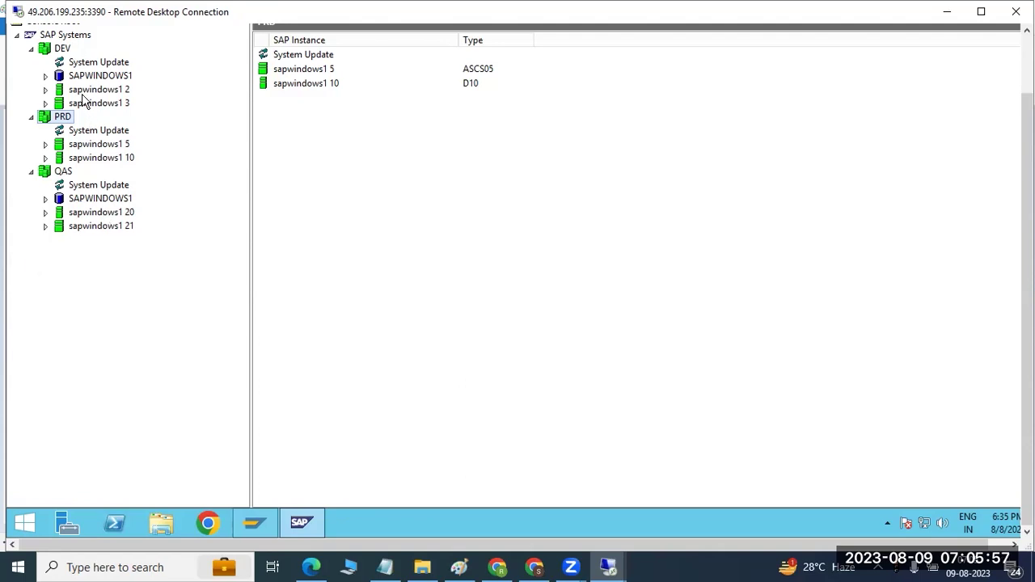
pyautogui.click(57, 52)
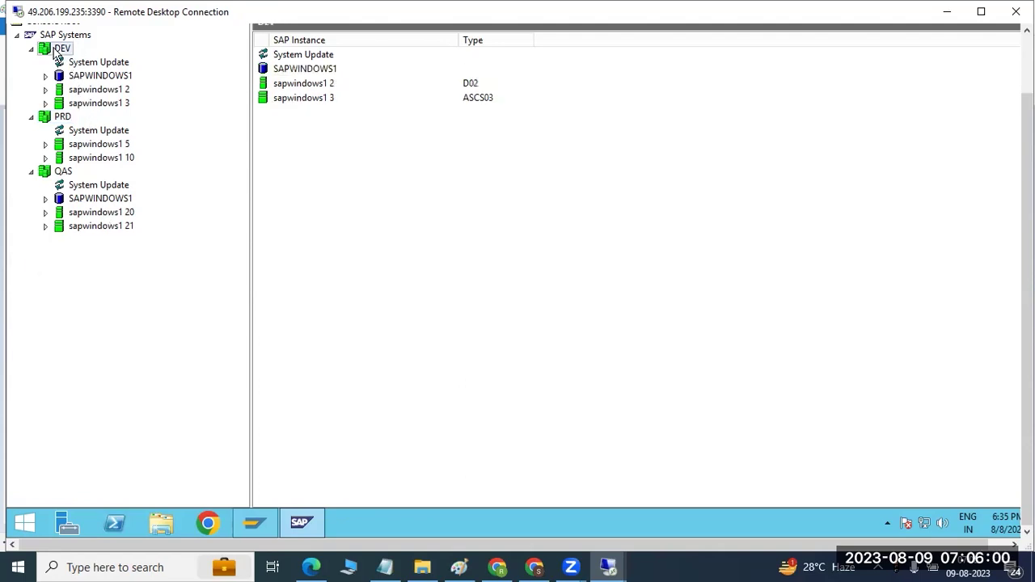
# Step: Browse the nodes of sapwindows1 instances 2, 3, 5, 10, 20 and 21, ending on sapwindows1 2
pyautogui.click(72, 89)
pyautogui.click(82, 103)
pyautogui.click(85, 148)
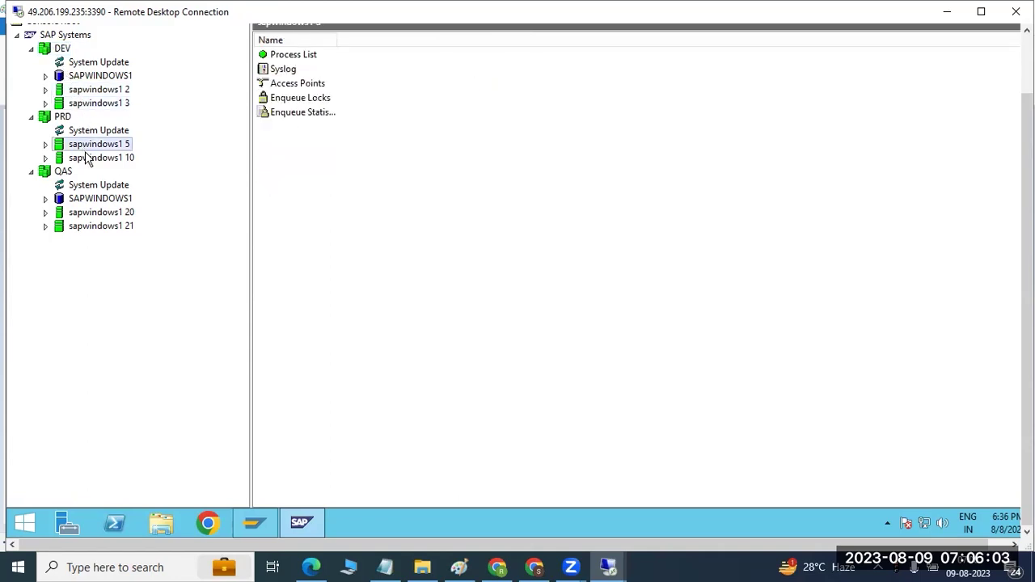
pyautogui.click(88, 160)
pyautogui.click(90, 214)
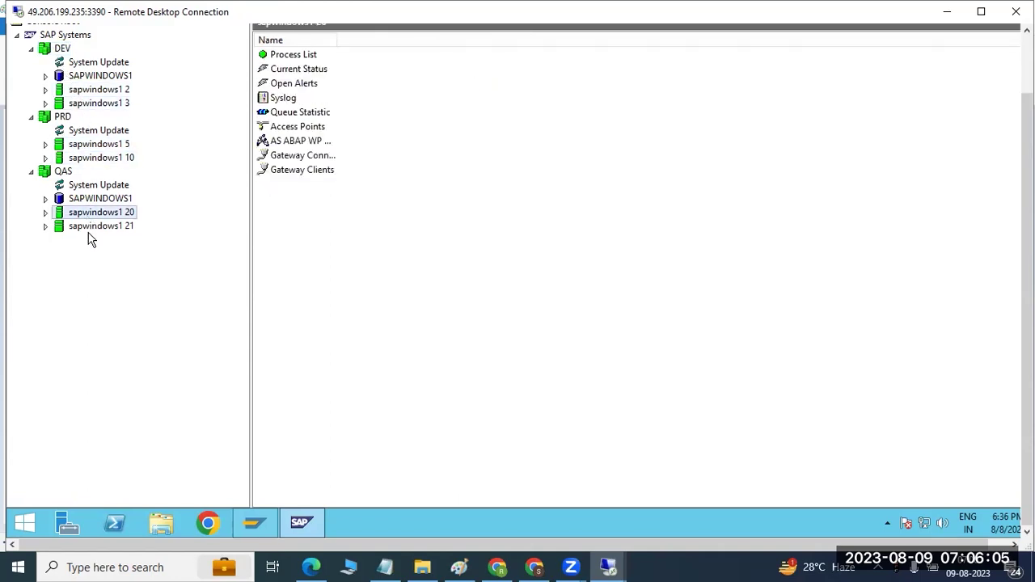
pyautogui.click(80, 228)
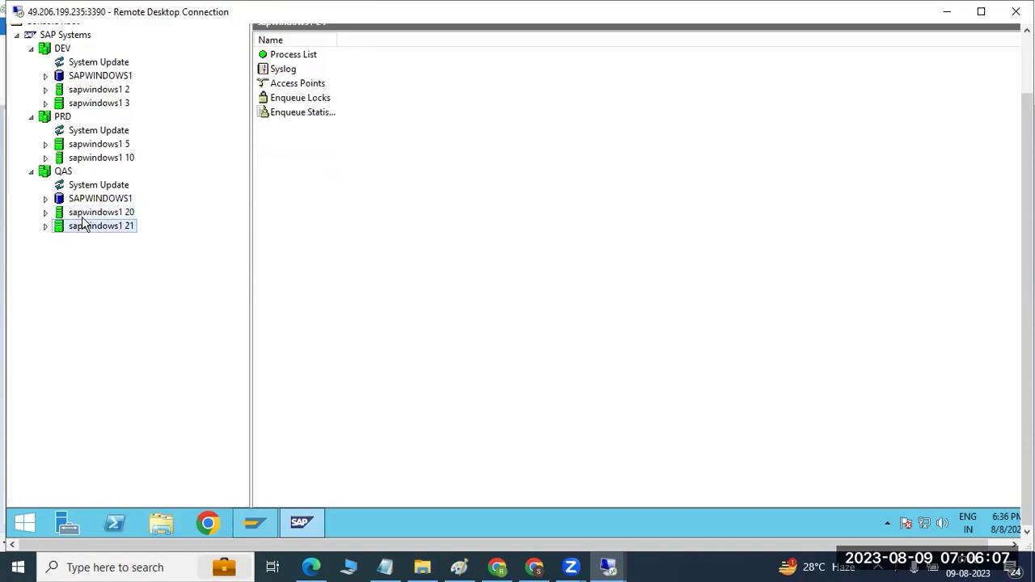
pyautogui.click(86, 215)
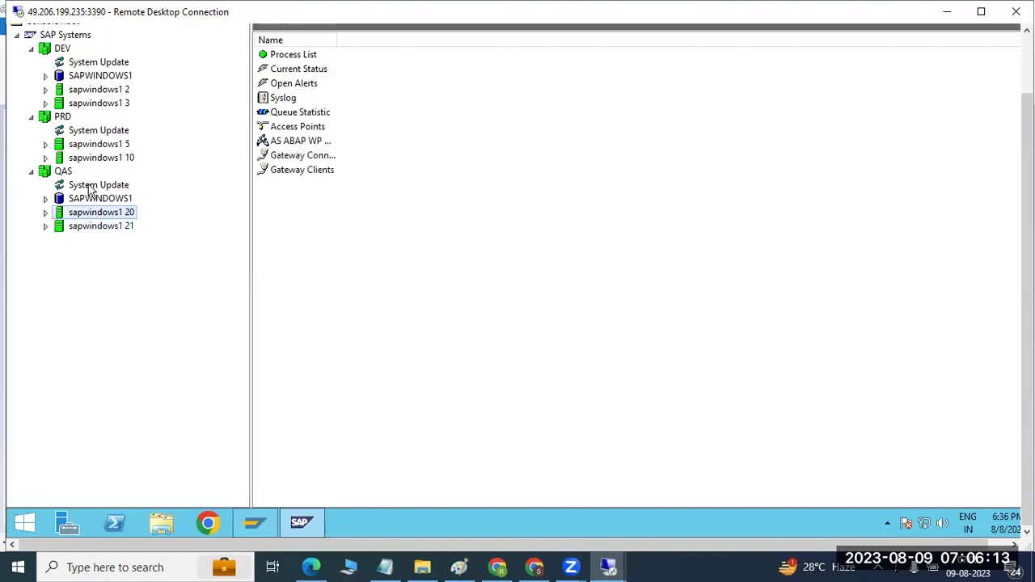
pyautogui.click(87, 146)
pyautogui.click(87, 106)
pyautogui.click(86, 92)
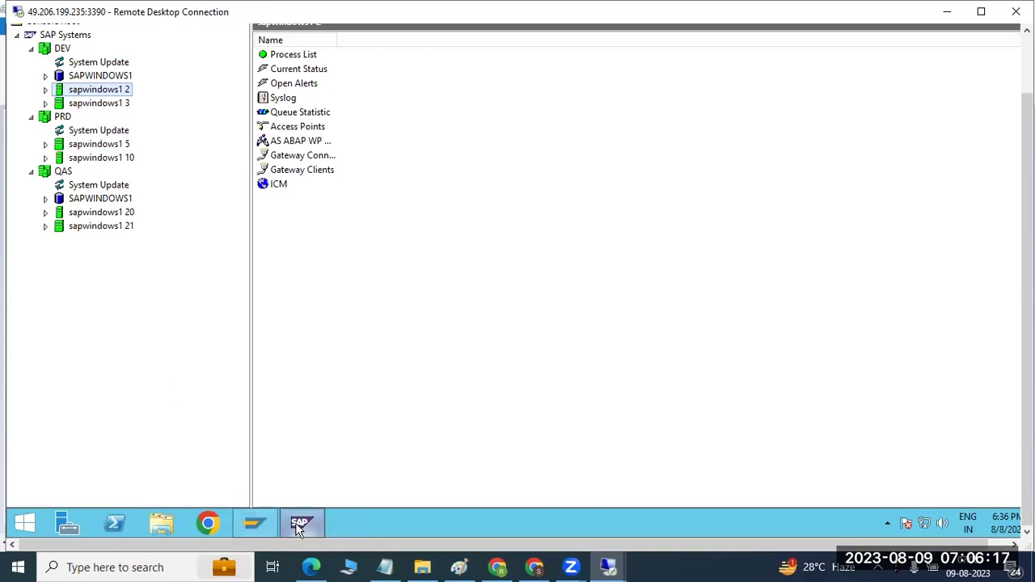
pyautogui.moveTo(300, 526)
# Step: Expand QAS instances sapwindows1 21 and 20 and view each one's Process List
pyautogui.click(45, 229)
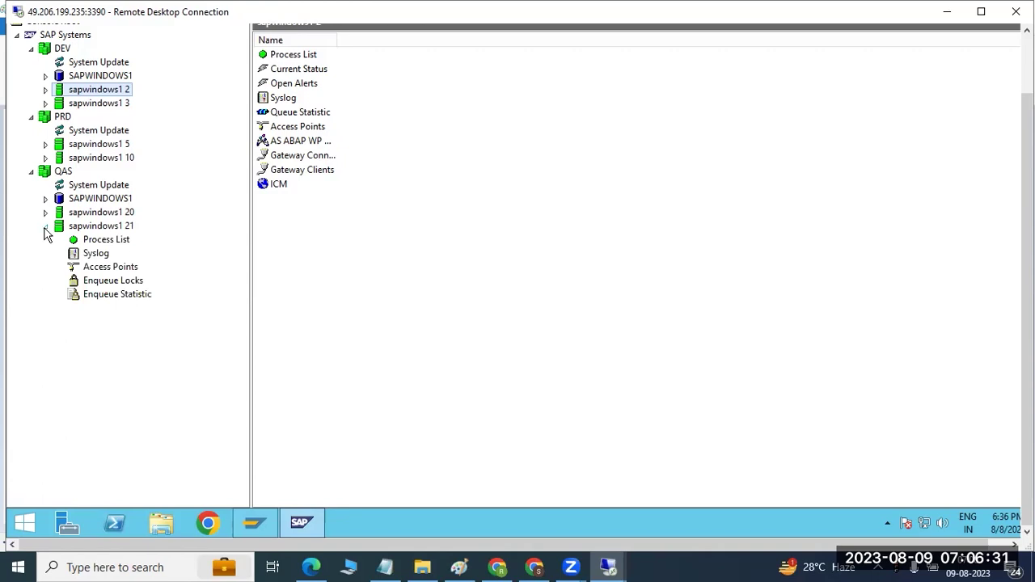
pyautogui.click(46, 213)
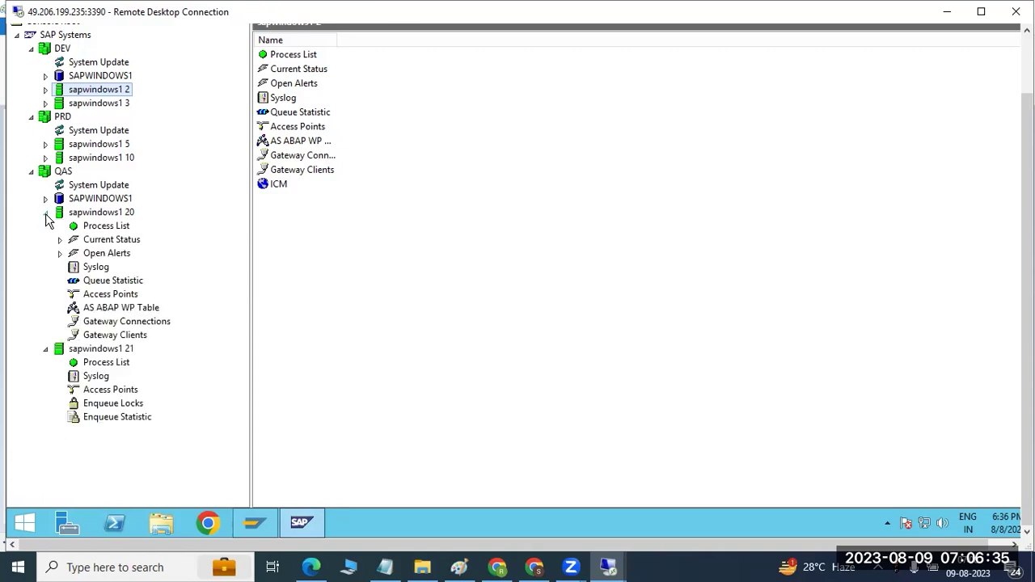
pyautogui.click(101, 352)
pyautogui.click(106, 363)
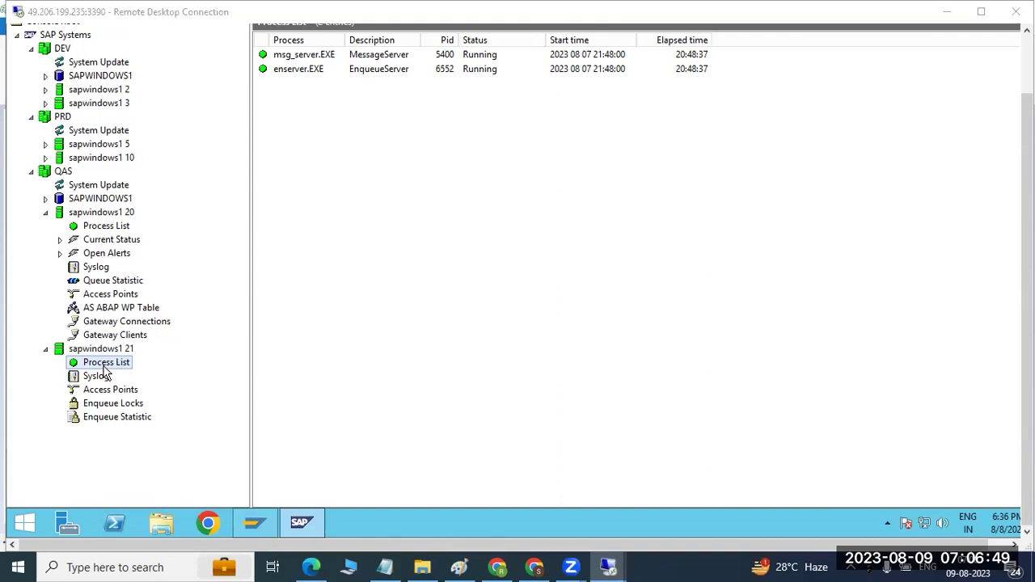
pyautogui.click(87, 228)
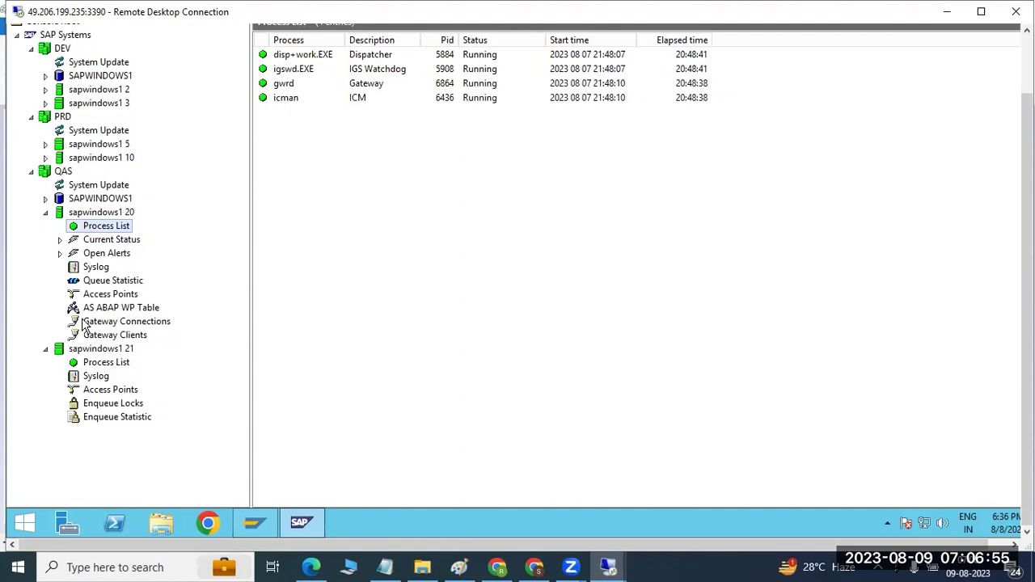
pyautogui.click(46, 213)
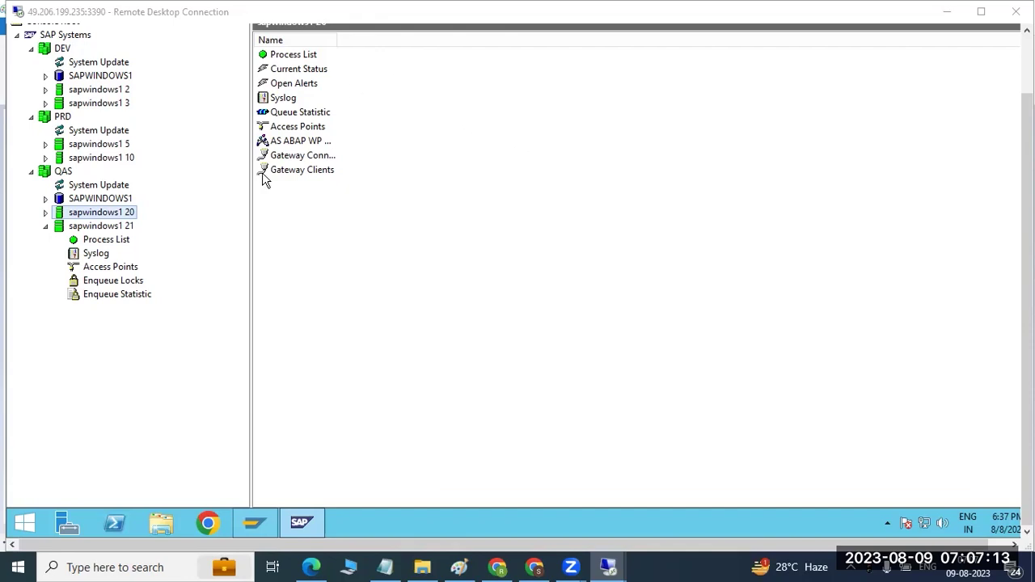
# Step: Restart SAP Logon from the desktop to see the empty Local workspace, then return to Paint
pyautogui.click(255, 523)
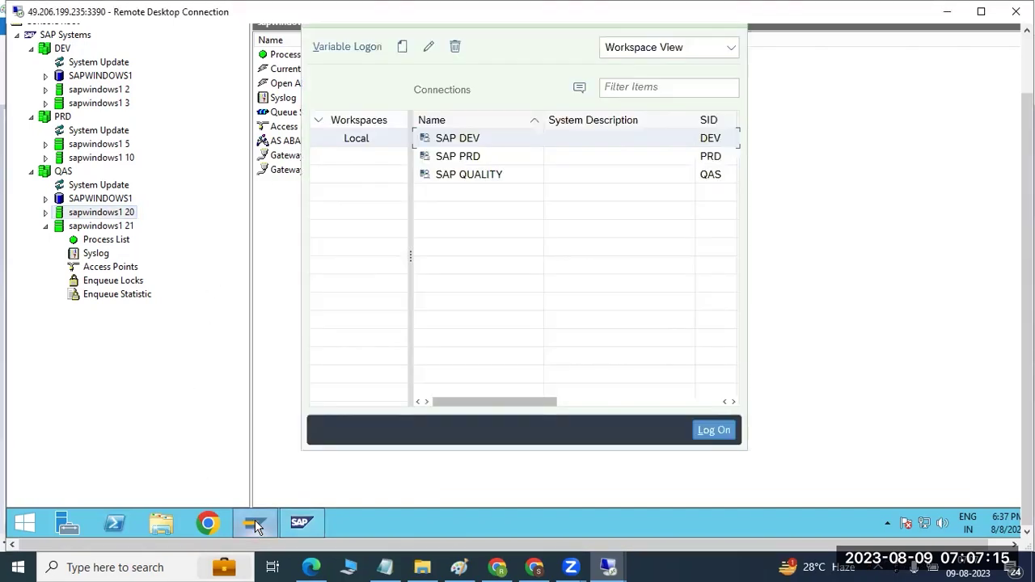
pyautogui.moveTo(1027, 161); pyautogui.dragTo(1027, 95)
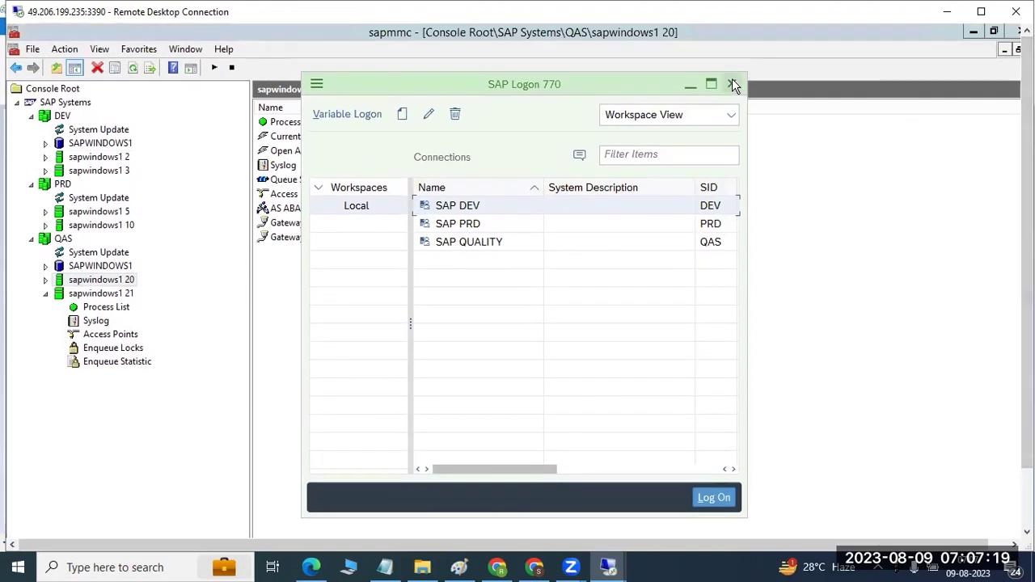
pyautogui.click(732, 84)
pyautogui.click(974, 29)
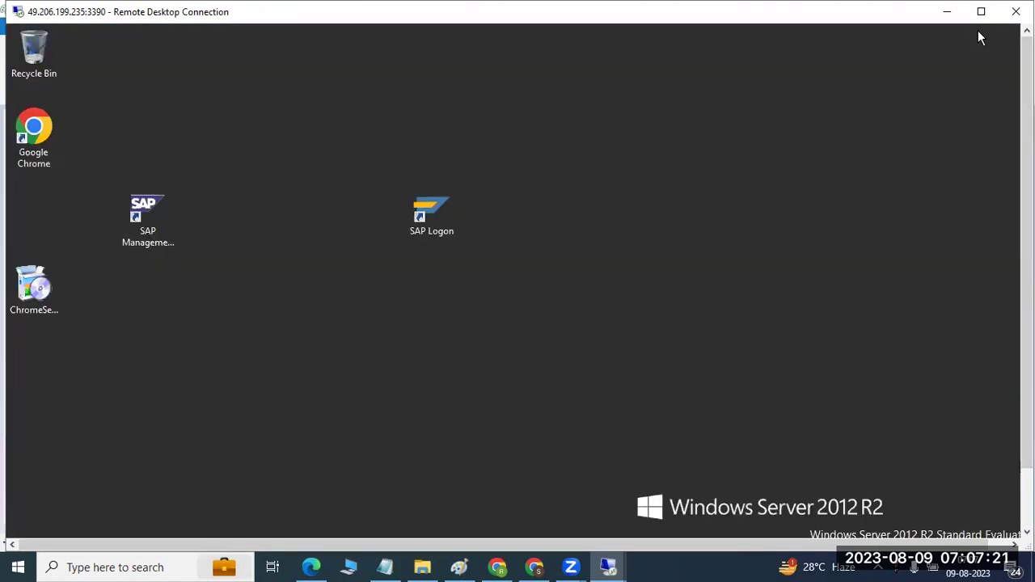
pyautogui.doubleClick(444, 203)
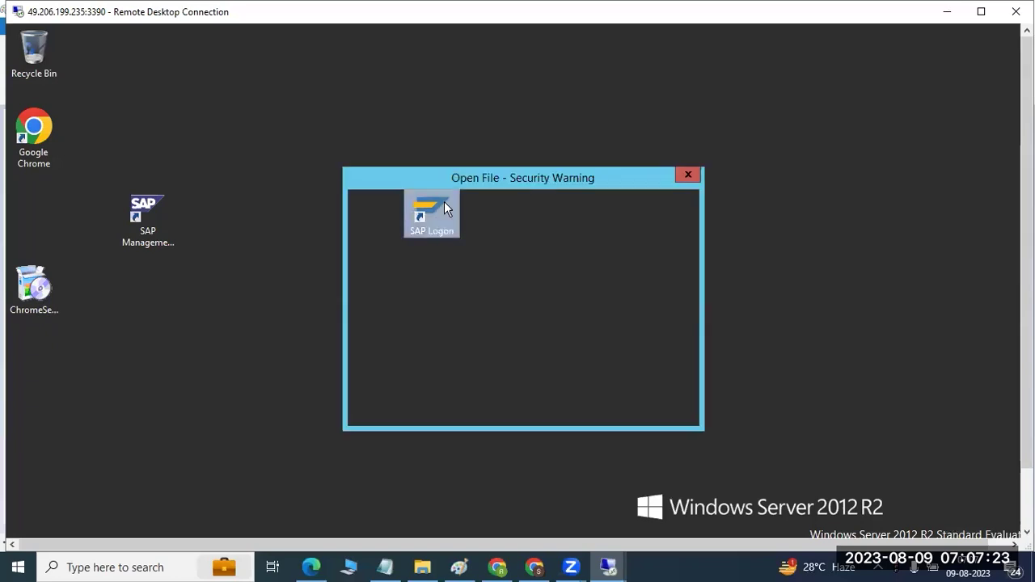
pyautogui.click(556, 327)
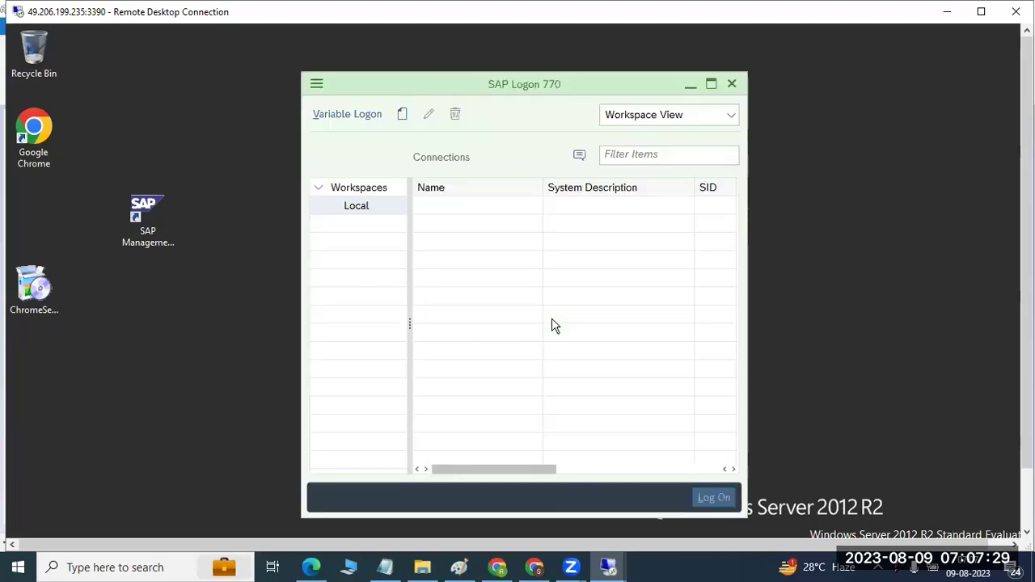
pyautogui.click(458, 566)
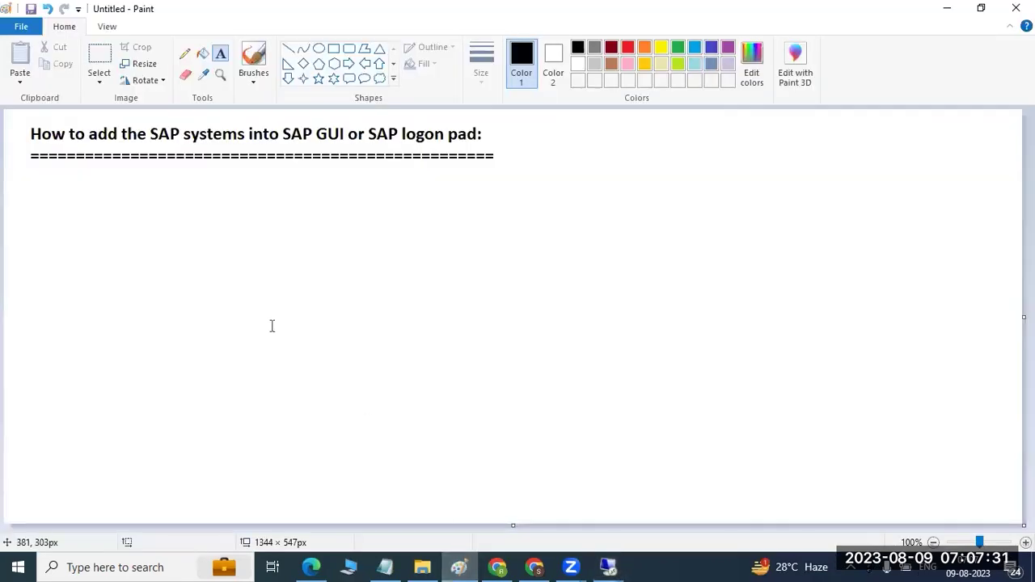
# Step: Draw three rectangles: a small top box, a large middle box and a small bottom box
pyautogui.click(205, 289)
pyautogui.click(65, 28)
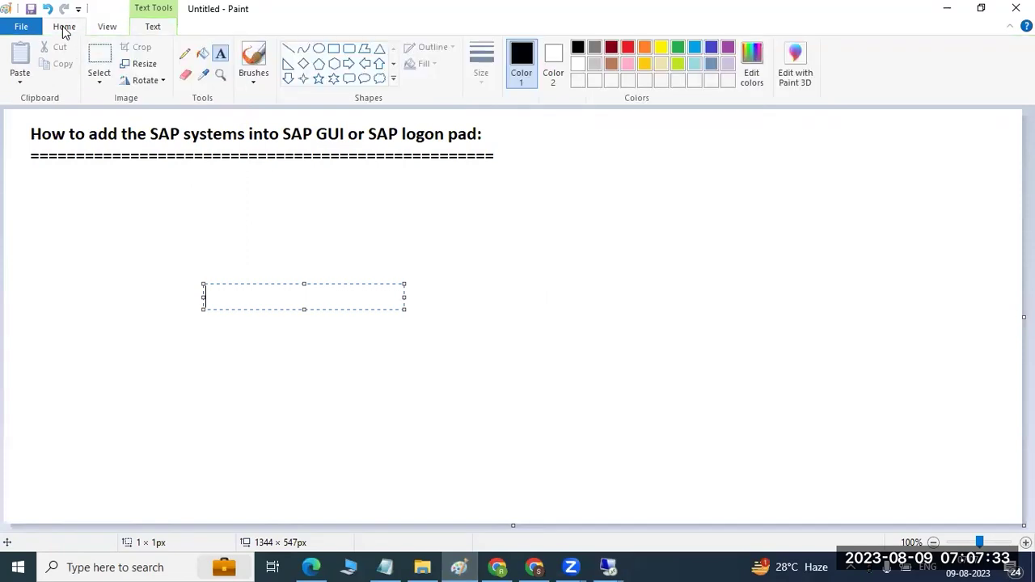
pyautogui.click(333, 48)
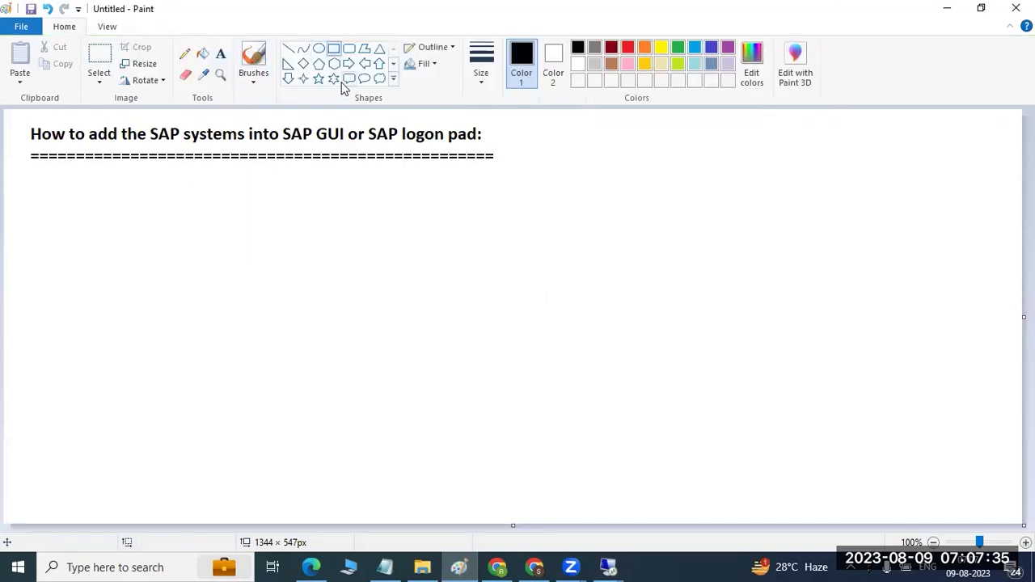
pyautogui.moveTo(589, 114); pyautogui.dragTo(654, 152)
pyautogui.moveTo(456, 207)
pyautogui.mouseDown()
pyautogui.moveTo(756, 303)
pyautogui.moveTo(794, 386)
pyautogui.mouseUp()
pyautogui.moveTo(575, 437); pyautogui.dragTo(659, 510)
# Step: Connect the boxes top to bottom with two downward line arrows
pyautogui.click(288, 48)
pyautogui.moveTo(611, 130)
pyautogui.mouseDown()
pyautogui.moveTo(608, 231)
pyautogui.moveTo(586, 220)
pyautogui.mouseUp()
pyautogui.moveTo(612, 382)
pyautogui.mouseDown()
pyautogui.moveTo(611, 458)
pyautogui.moveTo(594, 467)
pyautogui.moveTo(609, 458)
pyautogui.mouseUp()
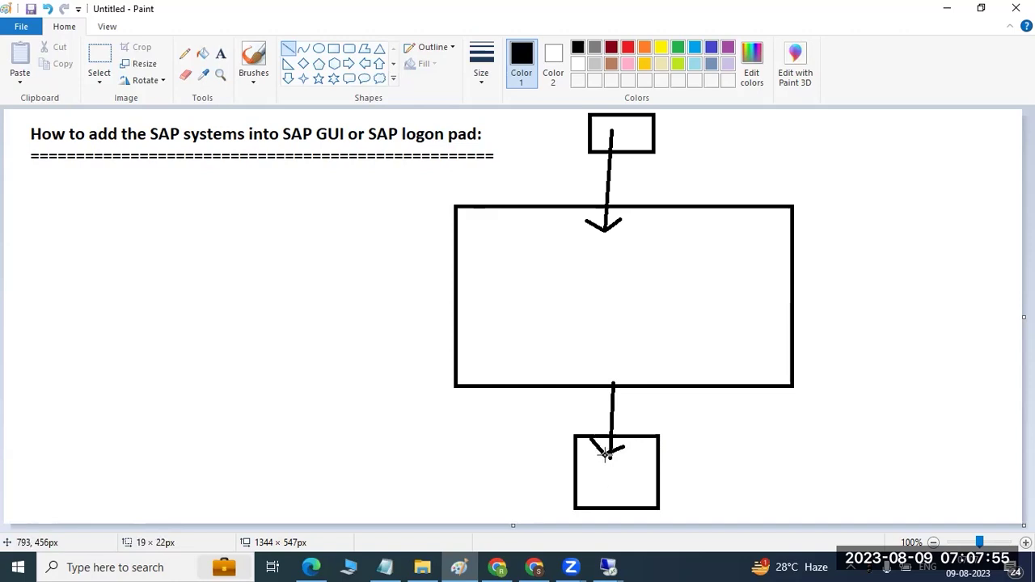
# Step: Label the large box SAP, the bottom box DB and the top box SAP GUI
pyautogui.click(220, 54)
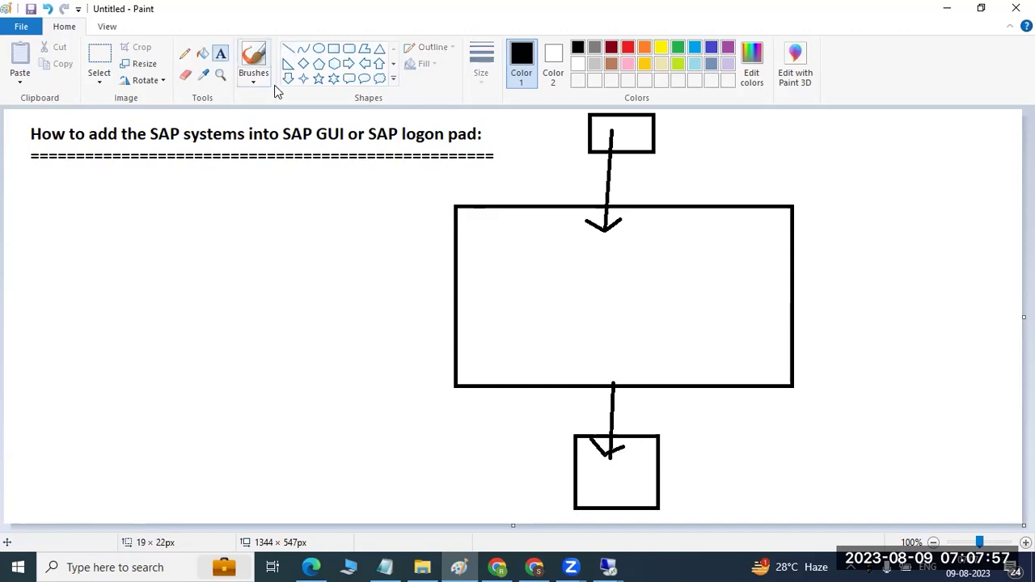
pyautogui.click(573, 294)
pyautogui.write('SAP')
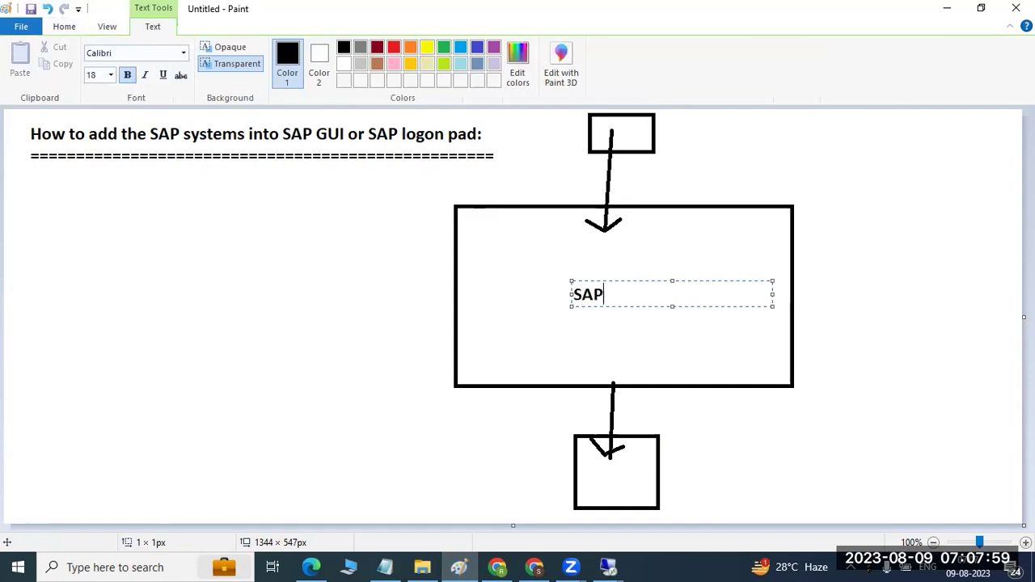
pyautogui.click(600, 466)
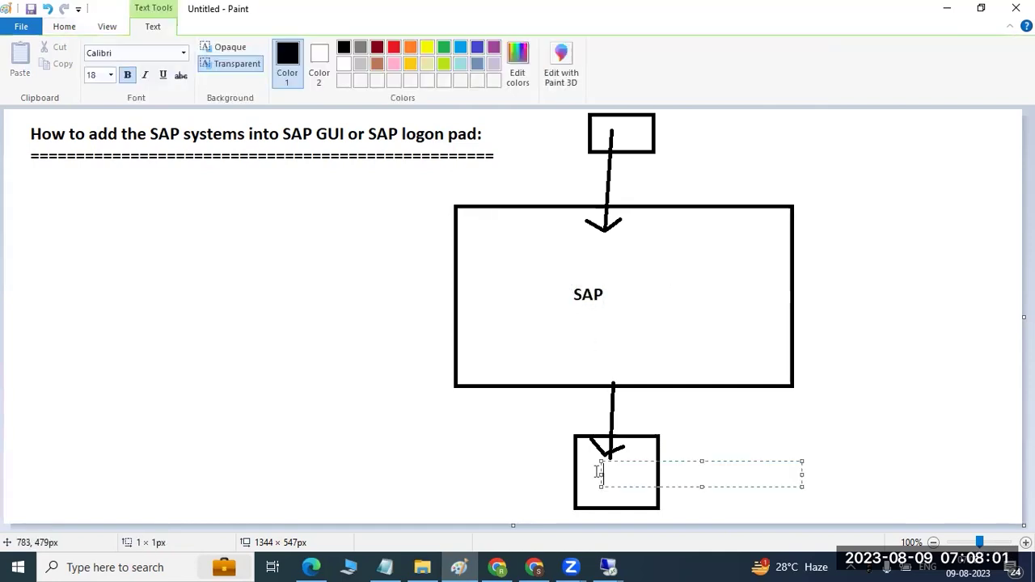
pyautogui.write('DB')
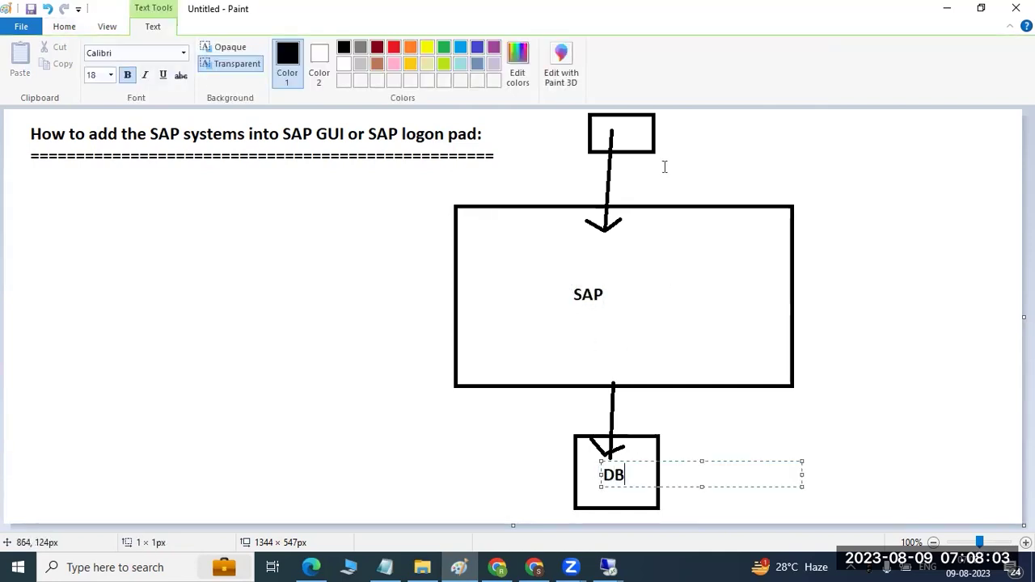
pyautogui.click(669, 134)
pyautogui.click(669, 135)
pyautogui.click(644, 132)
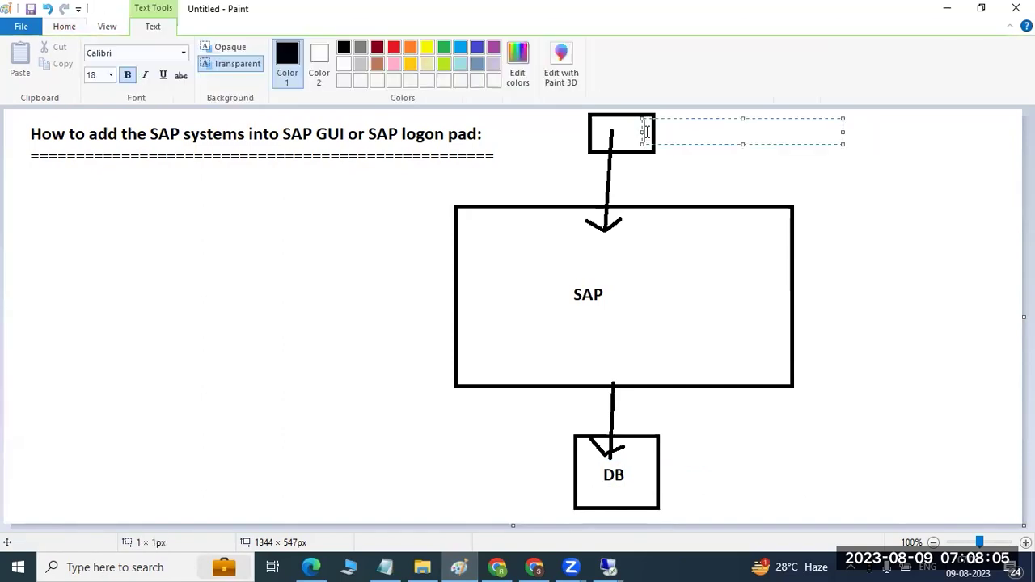
pyautogui.write('SAP')
pyautogui.write('GUI')
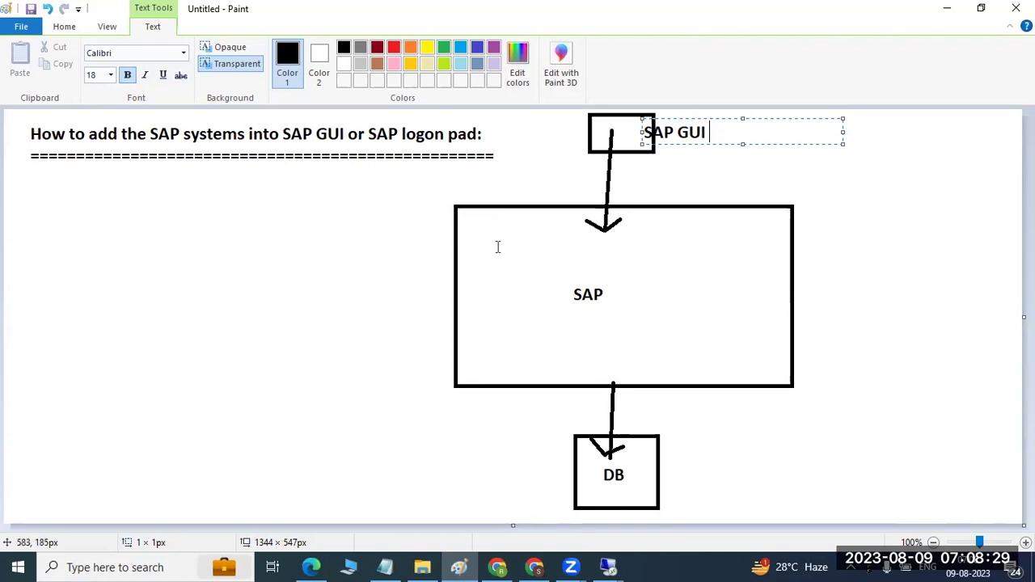
pyautogui.click(603, 563)
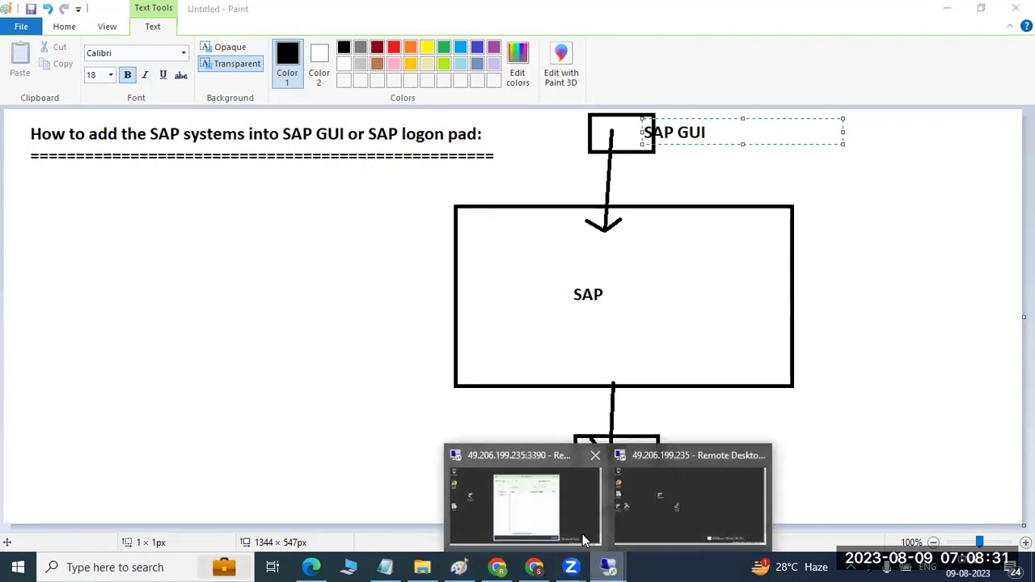
# Step: Bring the remote SAP Logon forward and select the Local workspace under Workspaces
pyautogui.click(529, 513)
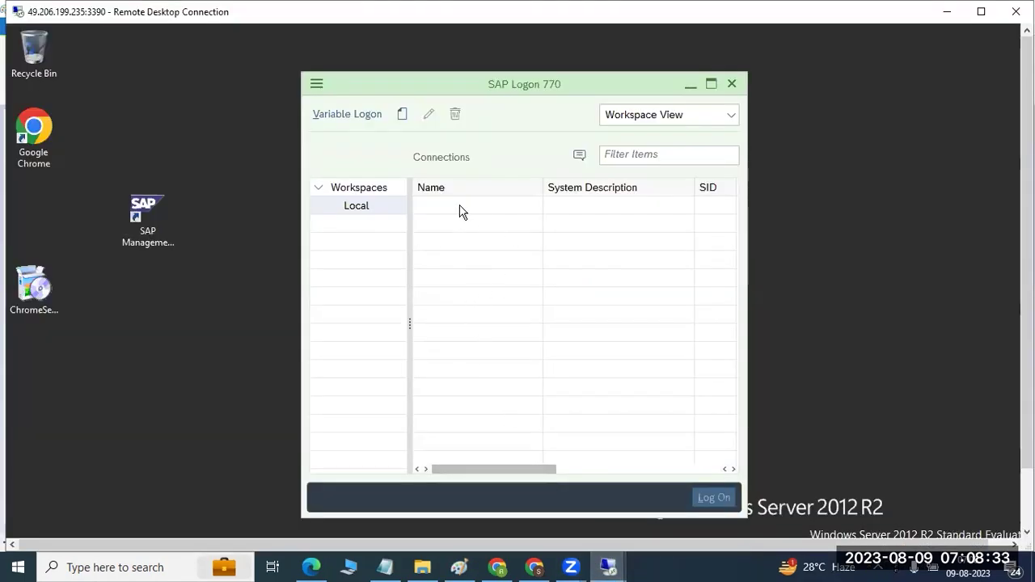
pyautogui.click(374, 189)
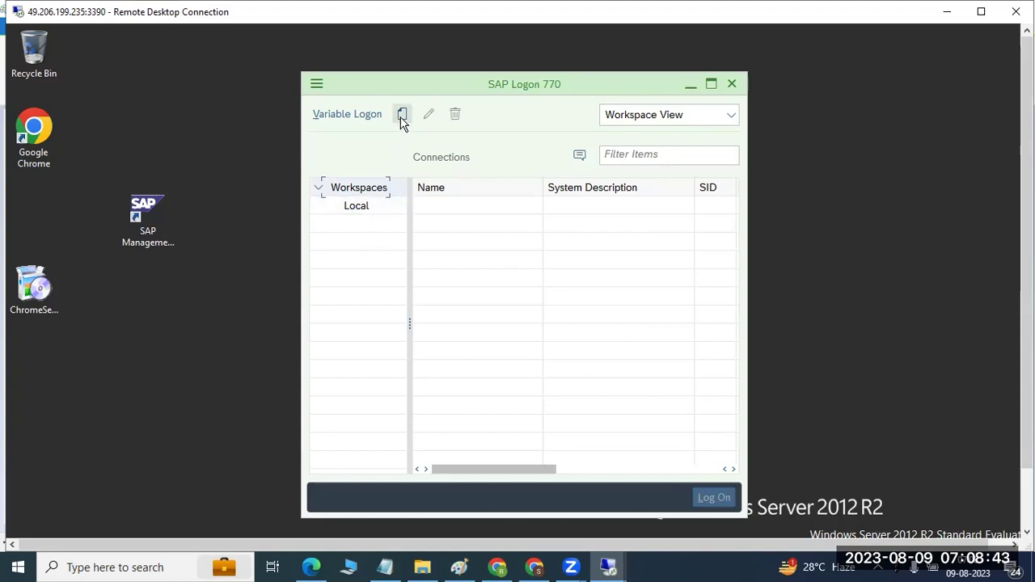
pyautogui.click(366, 207)
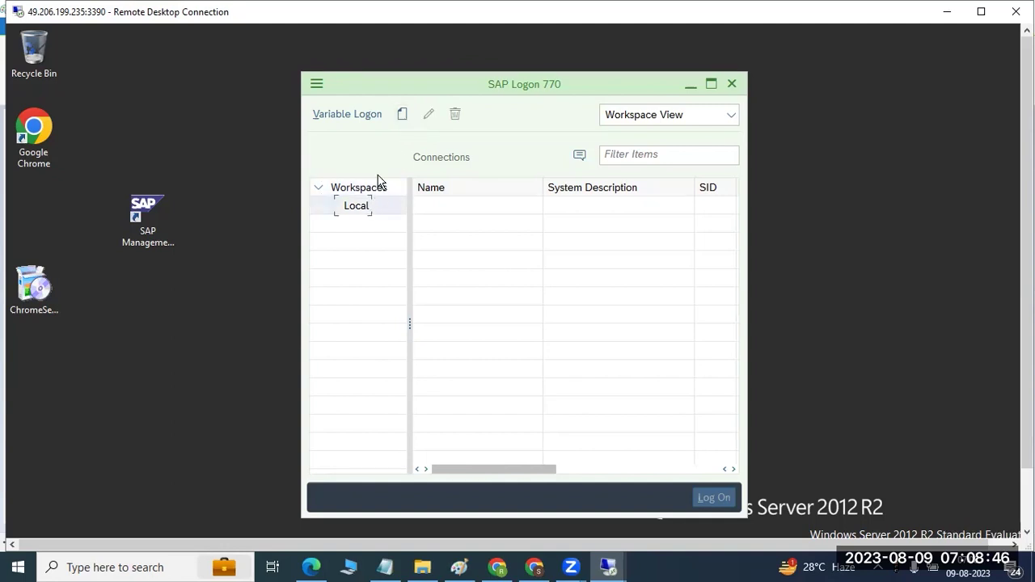
# Step: Create a new User Specified System entry with description DEVELOPMENT SAP SYSTEM and System ID DEV
pyautogui.click(403, 117)
pyautogui.click(431, 140)
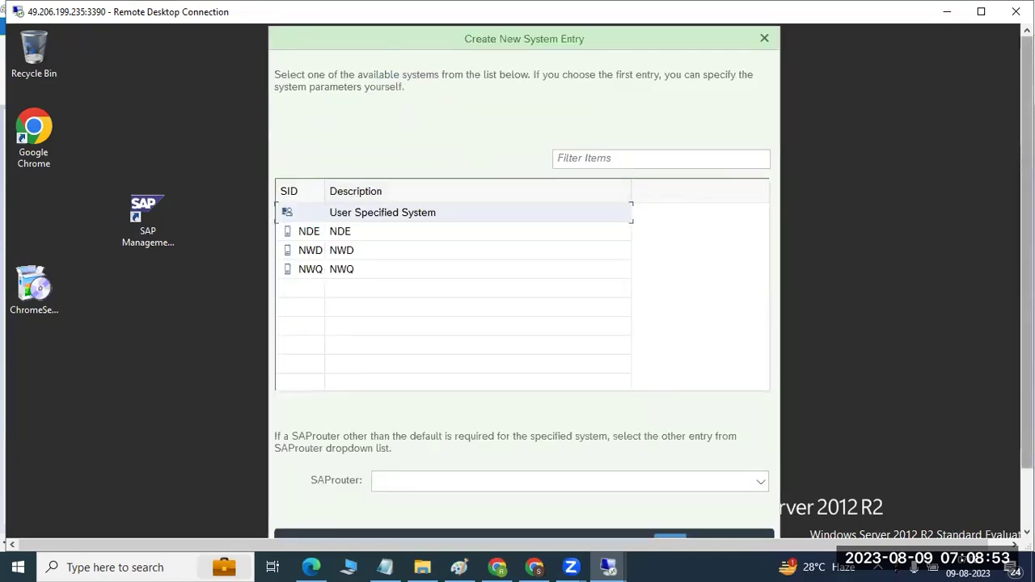
pyautogui.moveTo(1027, 202); pyautogui.dragTo(1027, 230)
pyautogui.click(666, 508)
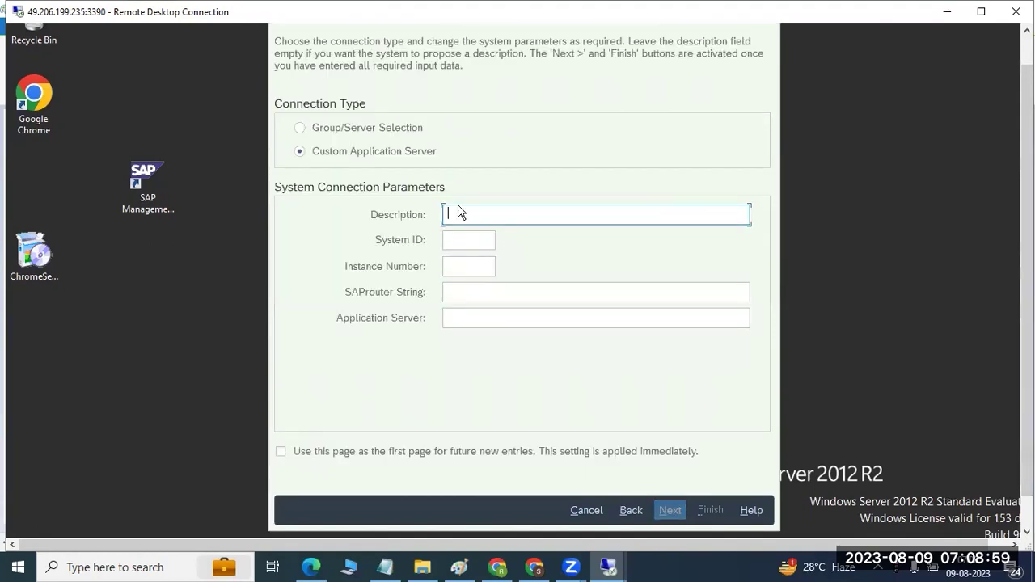
pyautogui.write('DEVELOPMENT')
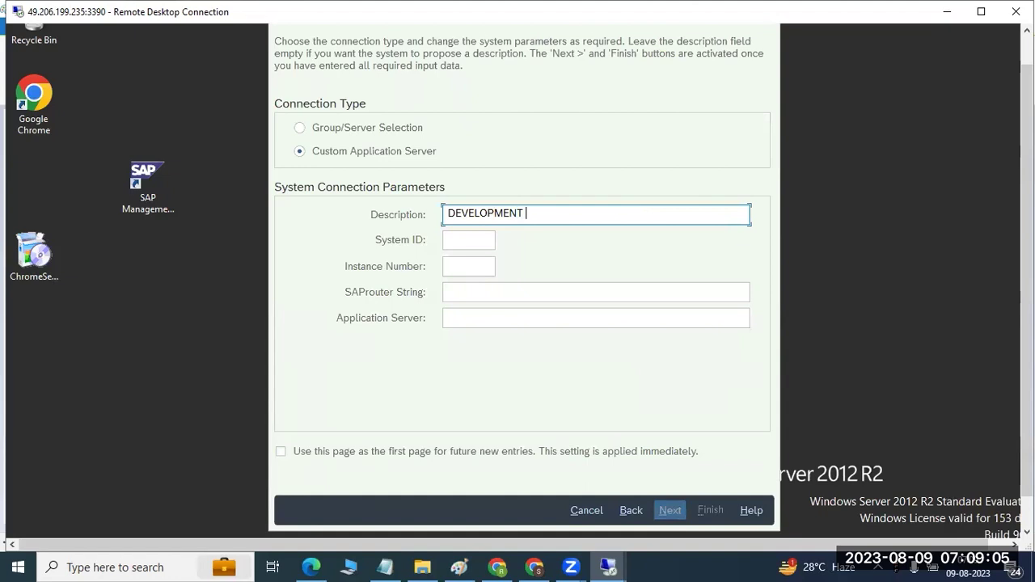
pyautogui.write(' SAP SYSTEM')
pyautogui.click(455, 236)
pyautogui.write('DEV')
pyautogui.click(456, 265)
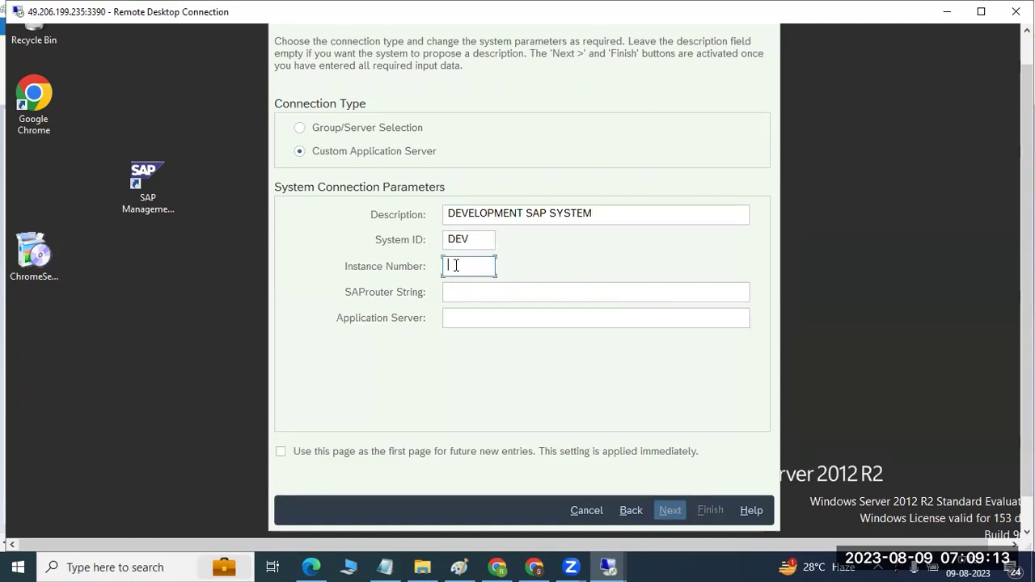
# Step: Look up the DEV instance sapwindows1 2 in the management console
pyautogui.moveTo(1026, 355); pyautogui.dragTo(1026, 390)
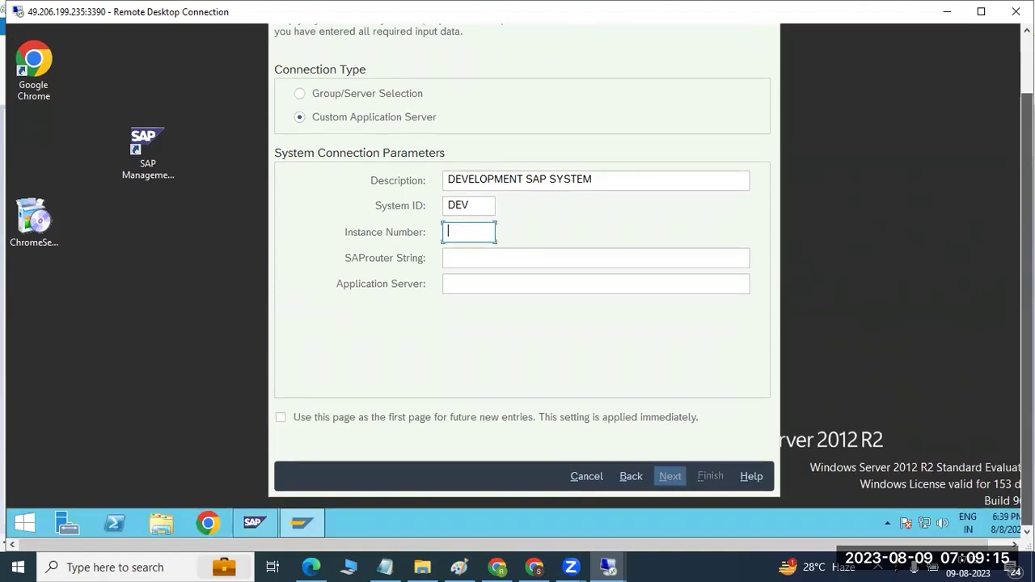
pyautogui.click(250, 529)
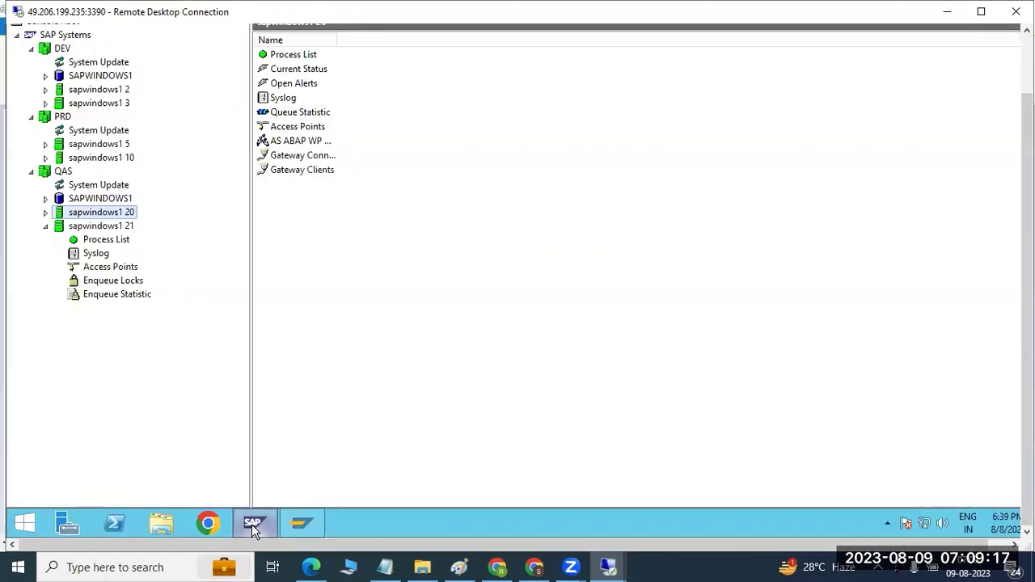
pyautogui.click(61, 94)
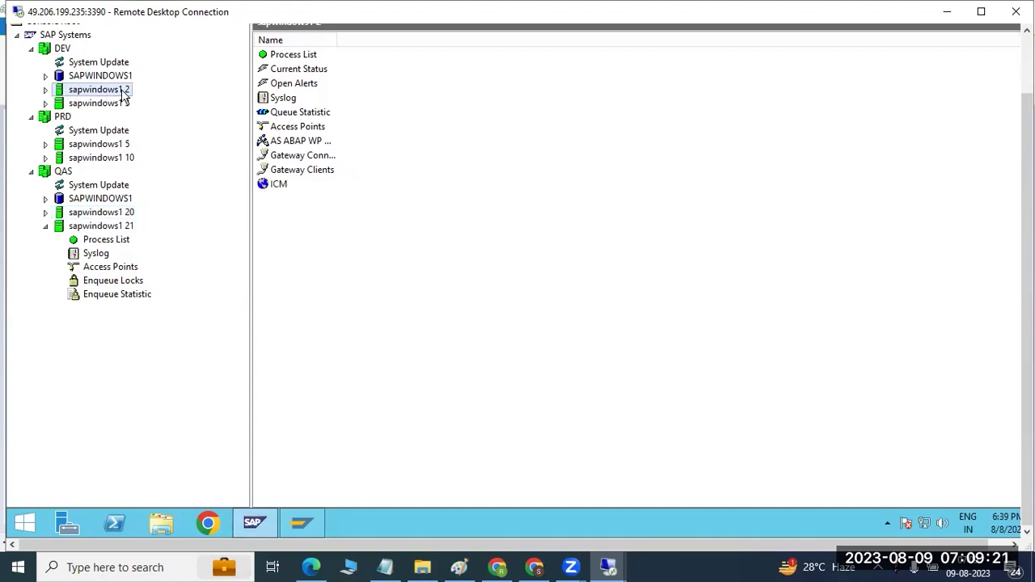
pyautogui.click(305, 524)
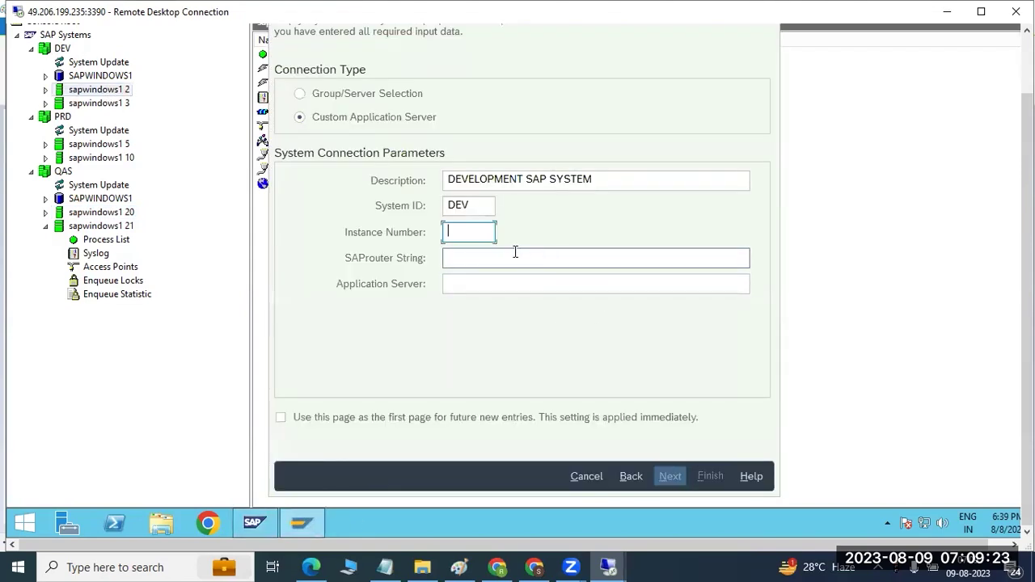
# Step: Enter instance number 02 and application server sapwindows1, then finish the DEV entry
pyautogui.write('02')
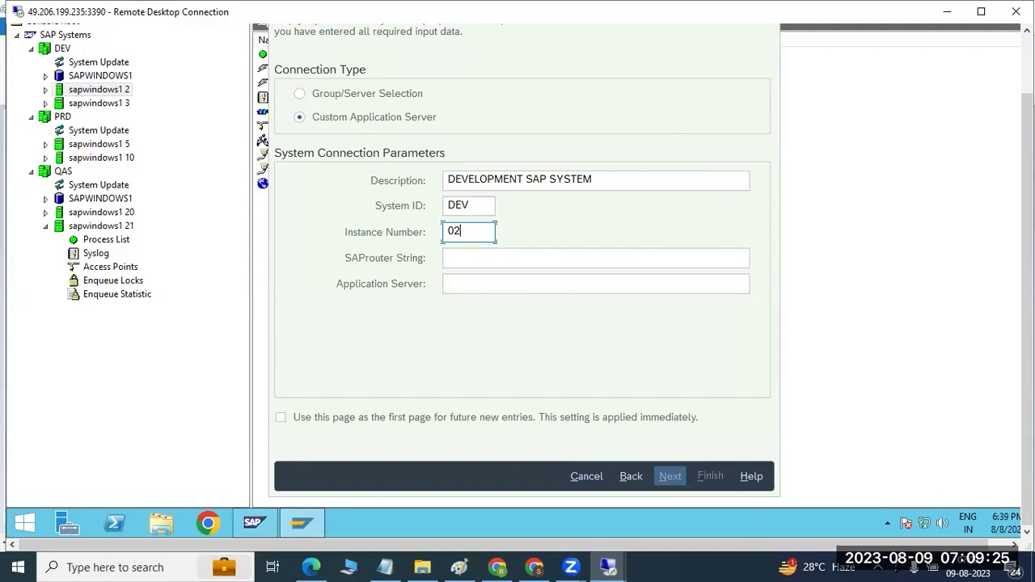
pyautogui.click(478, 283)
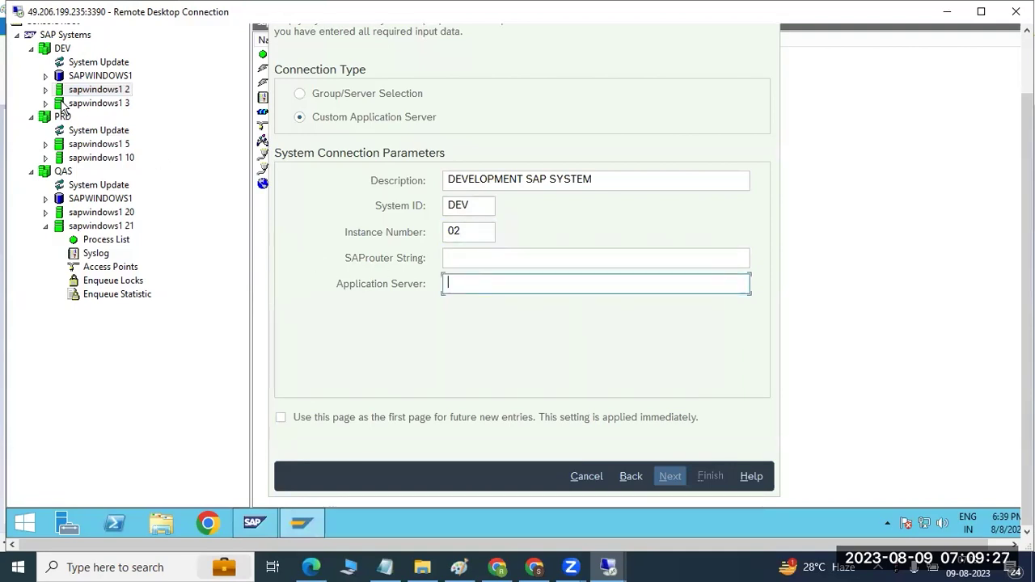
pyautogui.write('sapwindows1')
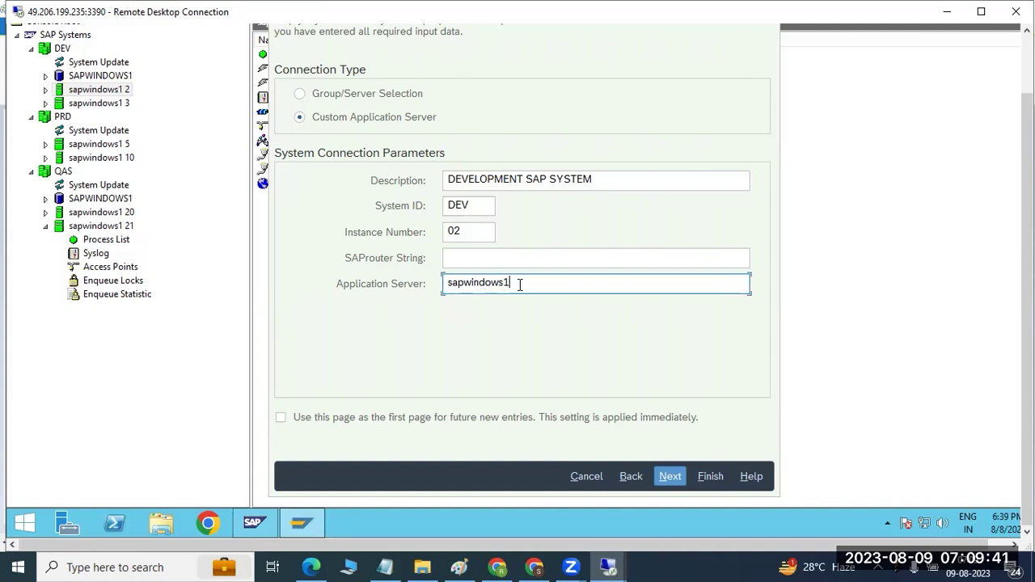
pyautogui.moveTo(511, 283); pyautogui.dragTo(446, 283)
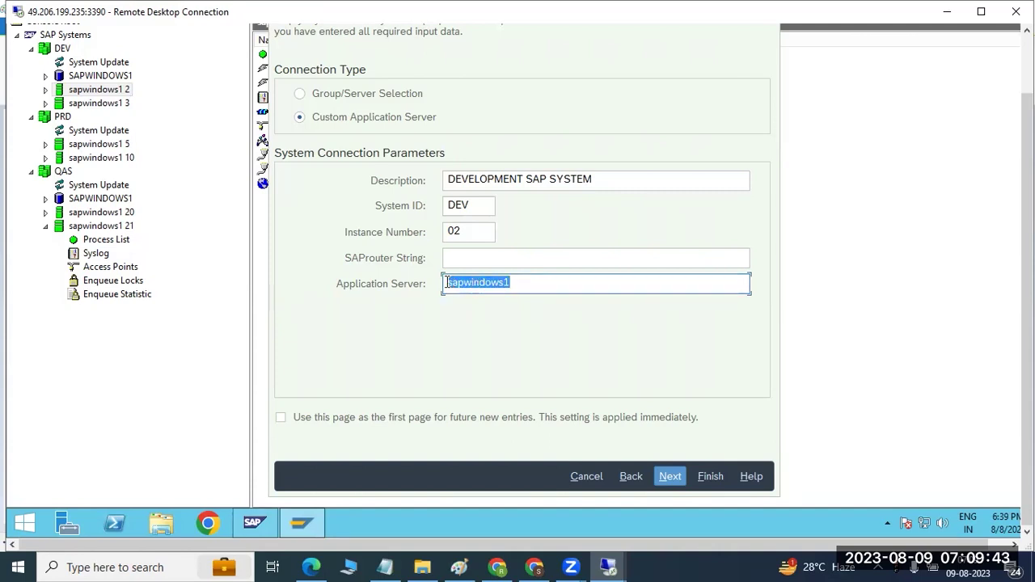
pyautogui.doubleClick(469, 235)
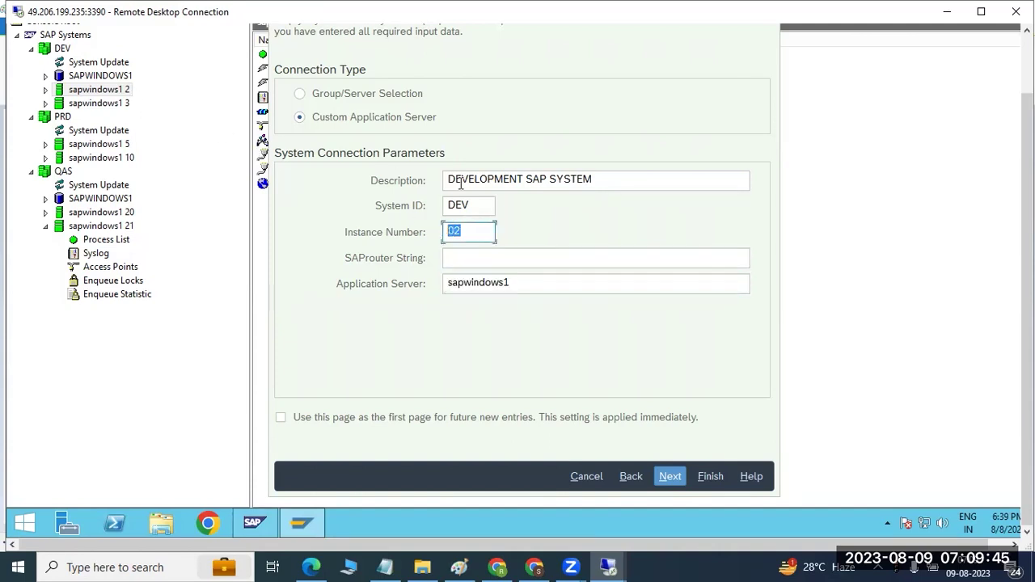
pyautogui.doubleClick(487, 207)
pyautogui.click(669, 476)
pyautogui.click(670, 476)
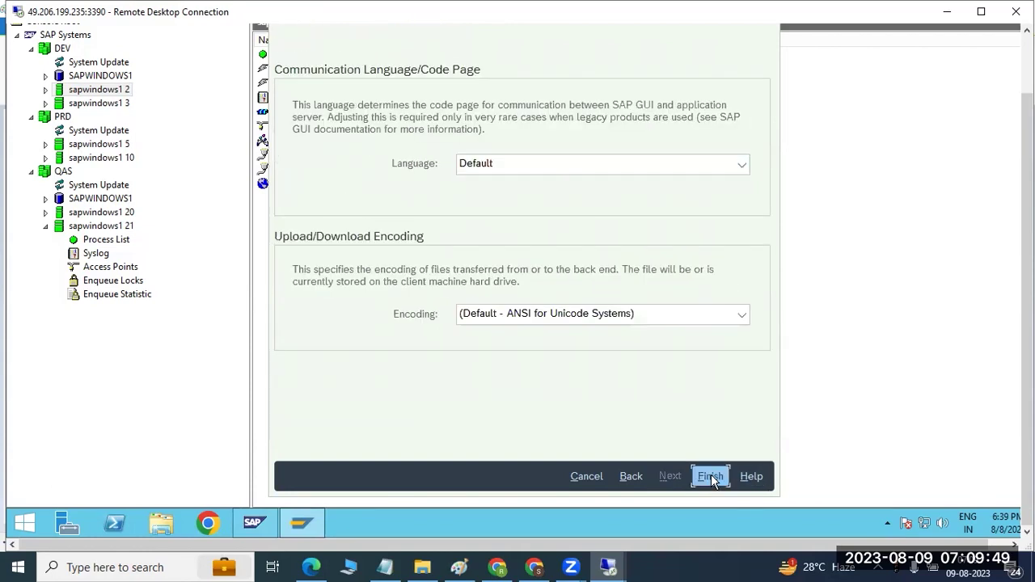
pyautogui.click(711, 477)
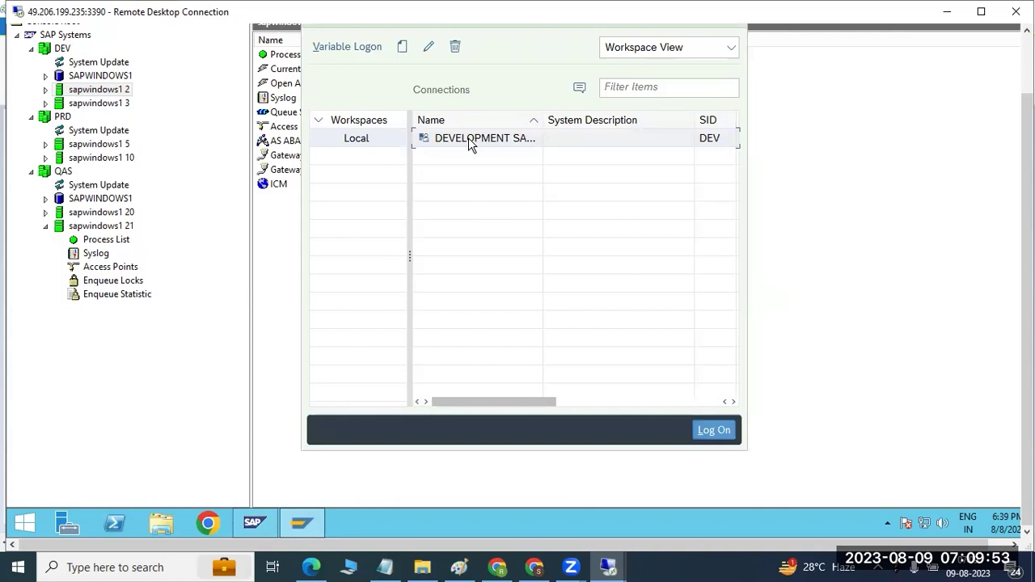
pyautogui.click(713, 430)
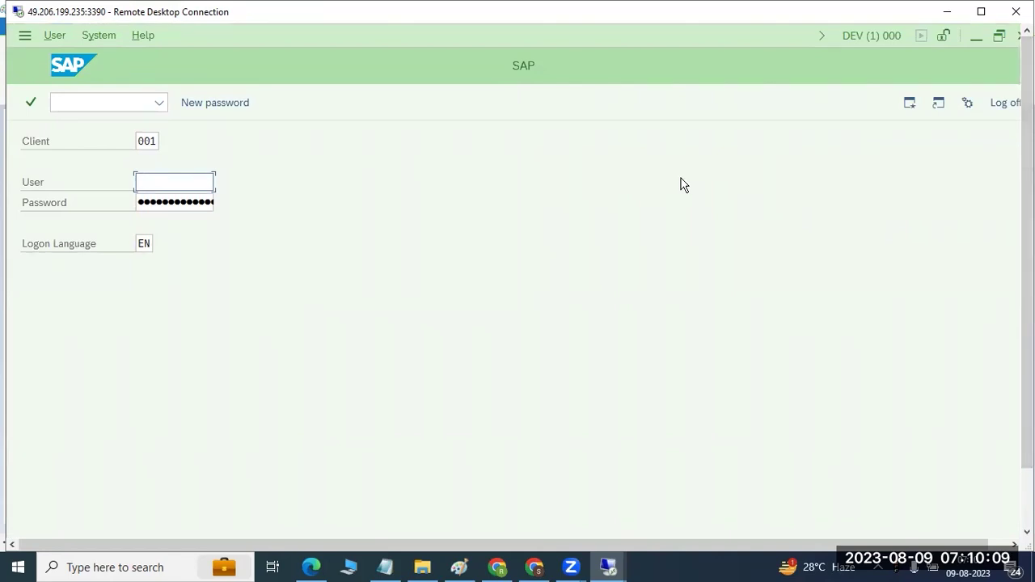
pyautogui.click(1000, 112)
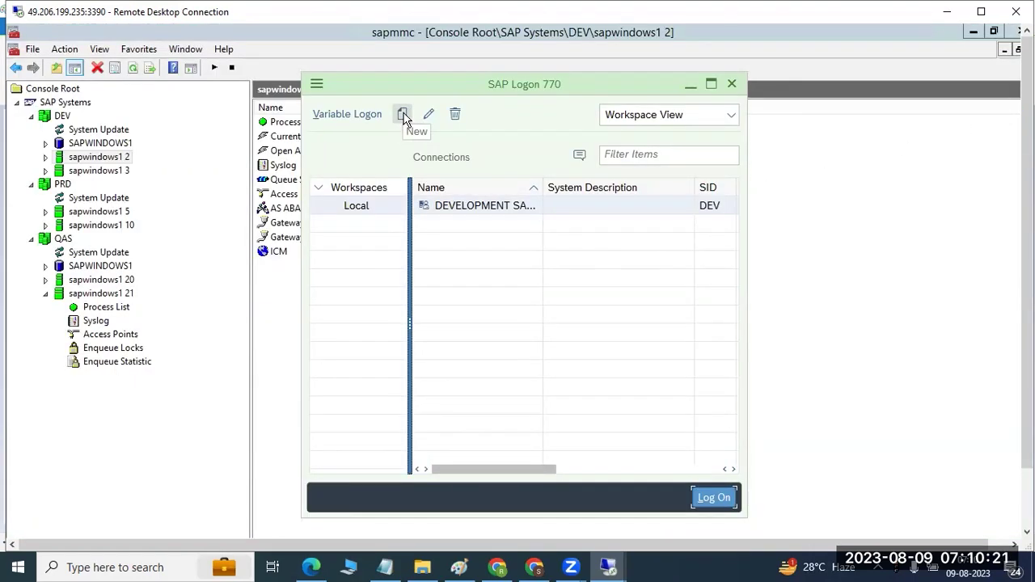
# Step: Create a user-specified QUALITY connection with system ID QAS, instance 20, application server sapwindows1
pyautogui.click(403, 115)
pyautogui.click(428, 139)
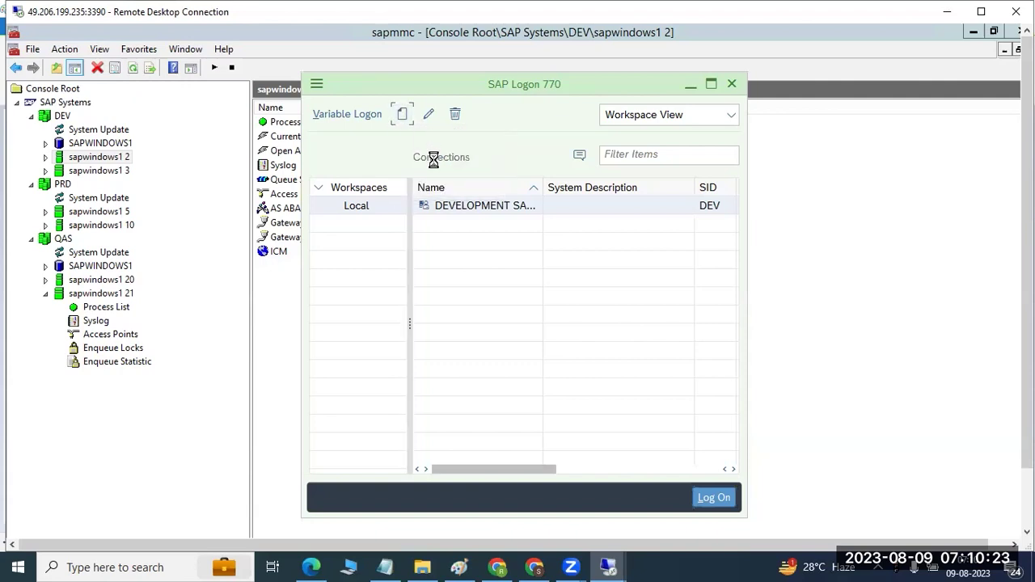
pyautogui.click(670, 533)
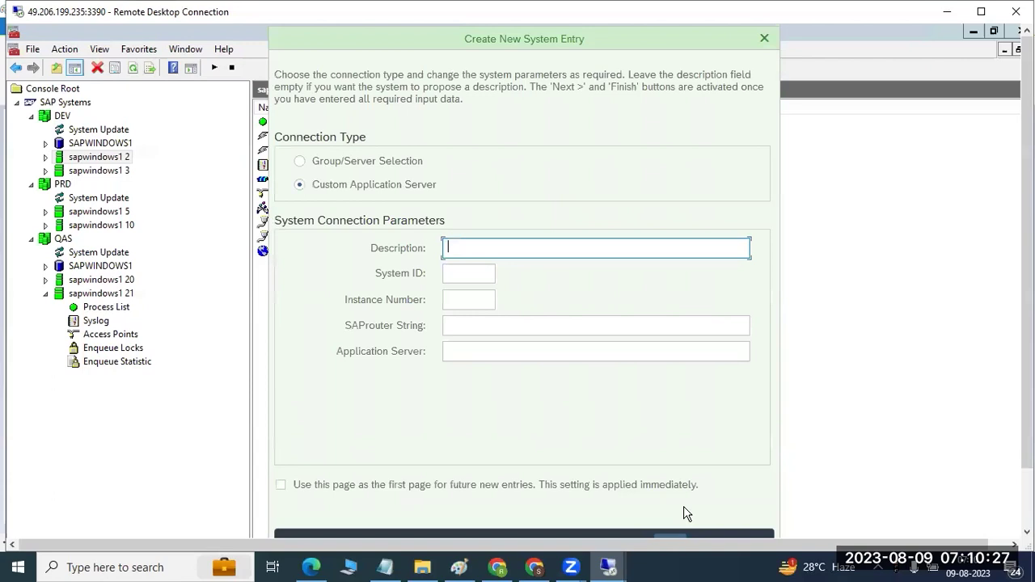
pyautogui.write('QUALITY')
pyautogui.press('Tab')
pyautogui.write('QAS')
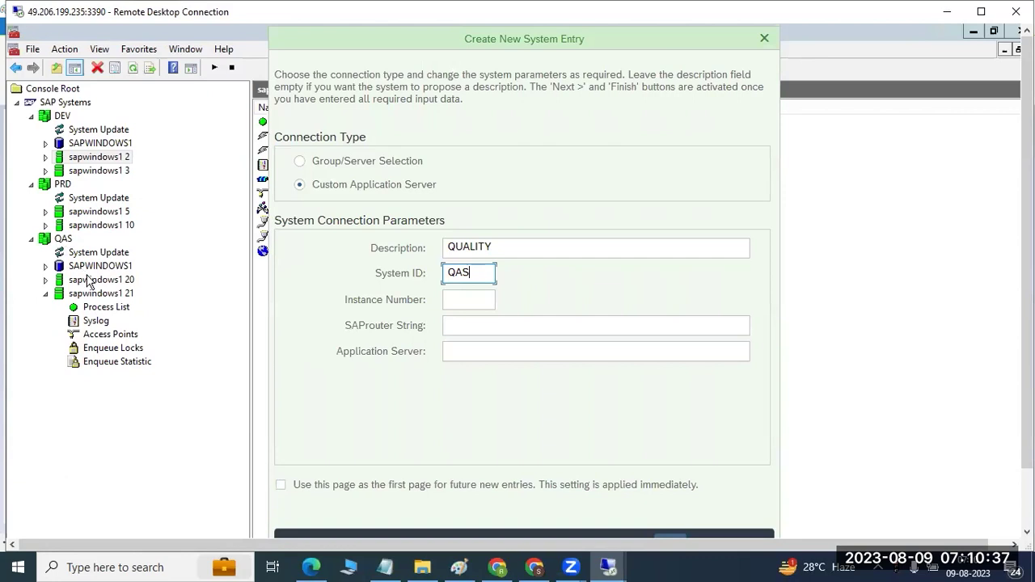
pyautogui.click(467, 300)
pyautogui.write('20')
pyautogui.press('Tab')
pyautogui.press('Tab')
pyautogui.write('sapwindows1')
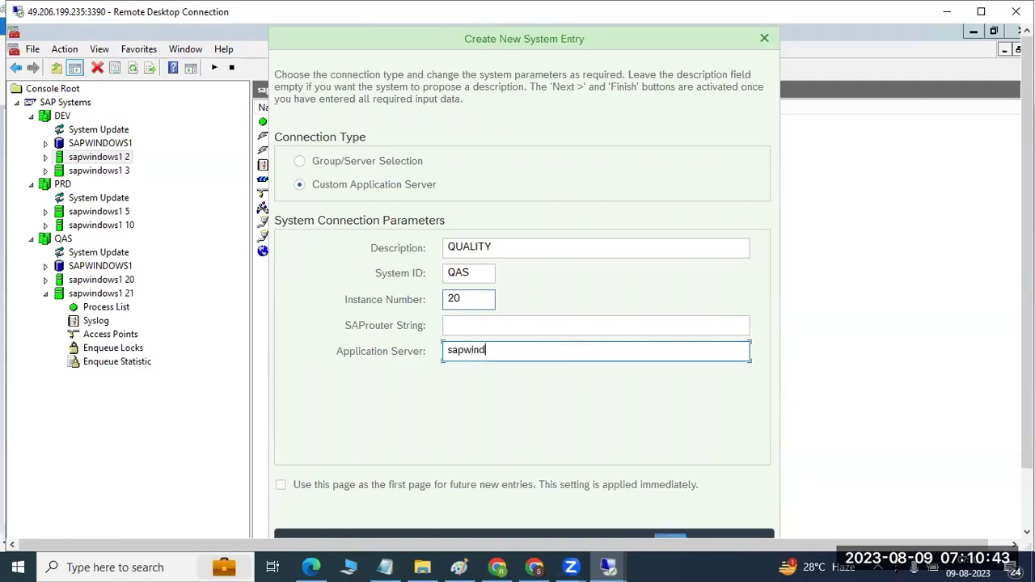
pyautogui.press('Return')
pyautogui.press('Return')
pyautogui.press('Return')
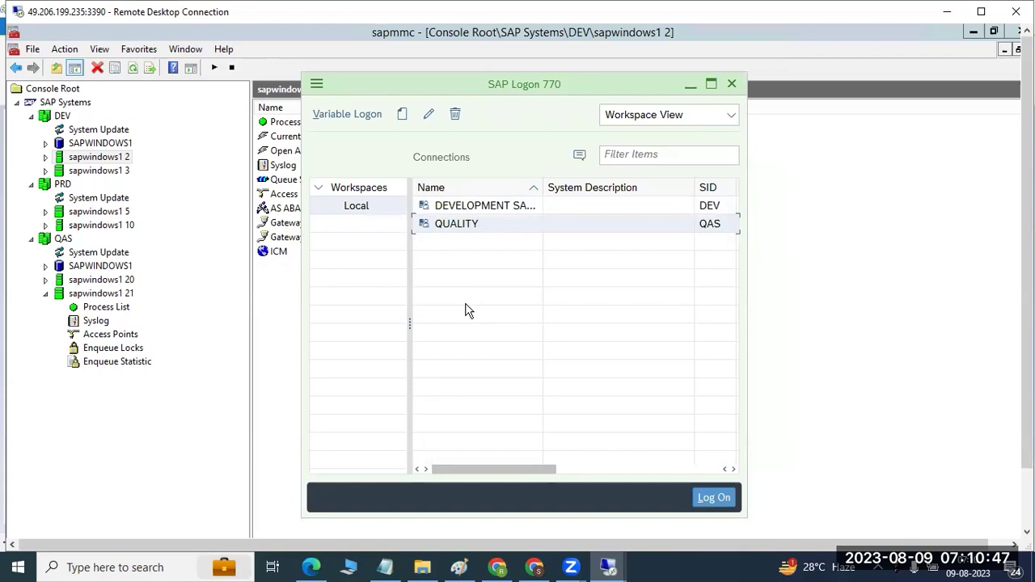
# Step: Create a user-specified PRODUCTION connection with system ID PRD, instance 10, application server sapwindow
pyautogui.click(402, 114)
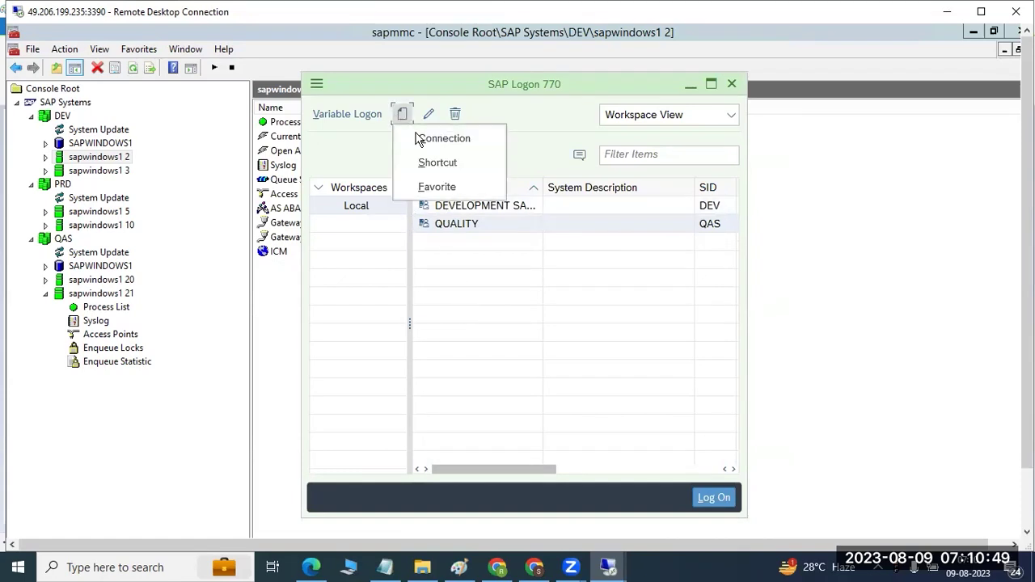
pyautogui.click(437, 139)
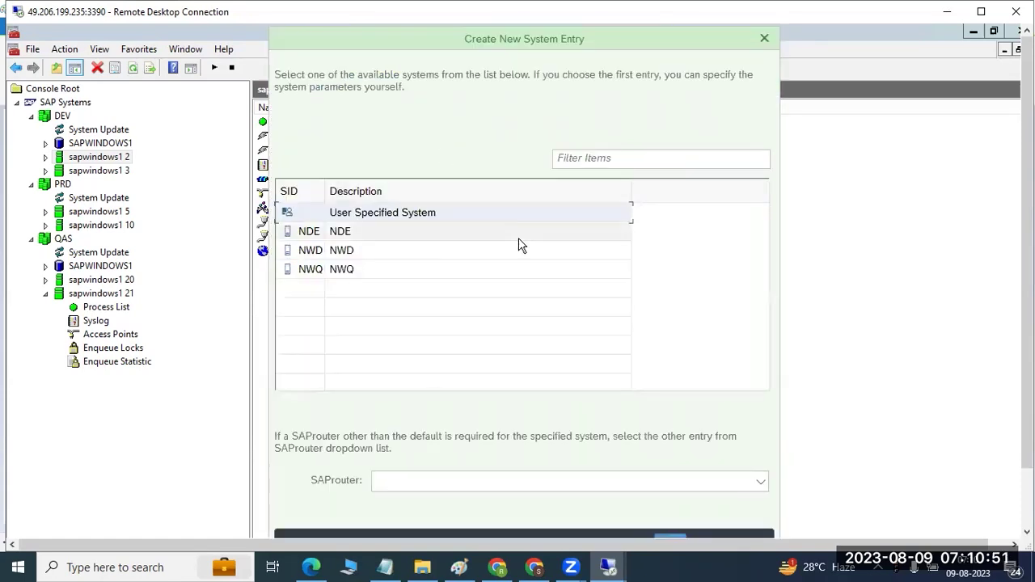
pyautogui.press('Return')
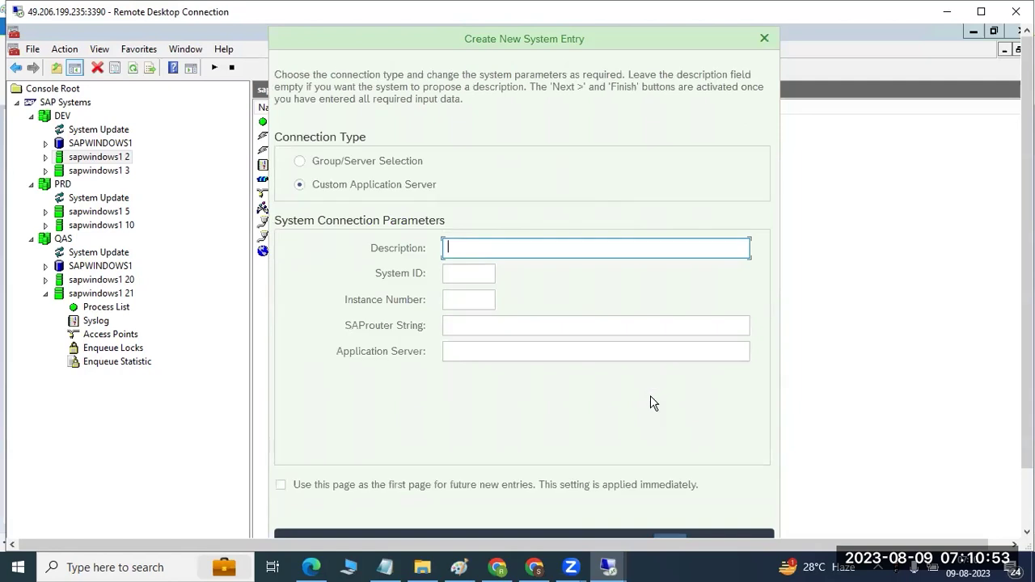
pyautogui.write('PRODUCTION')
pyautogui.press('Tab')
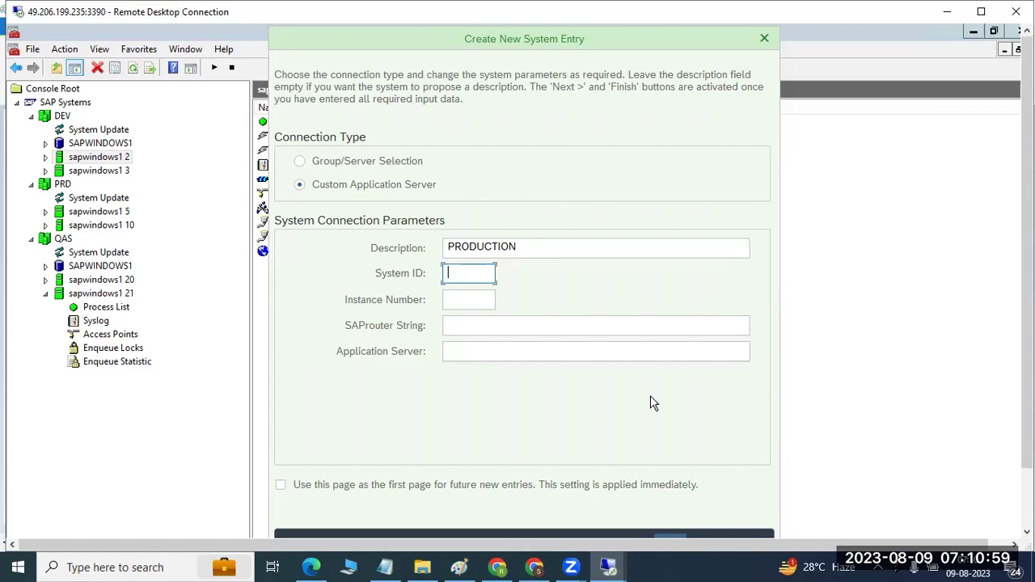
pyautogui.write('PRD')
pyautogui.press('Tab')
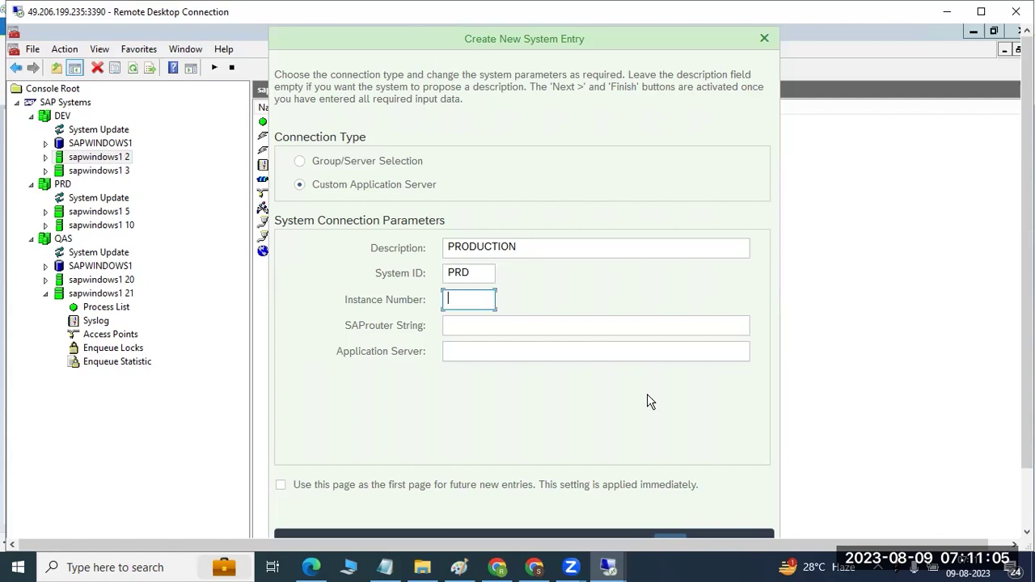
pyautogui.write('10')
pyautogui.press('Tab')
pyautogui.press('Tab')
pyautogui.write('sapwindow')
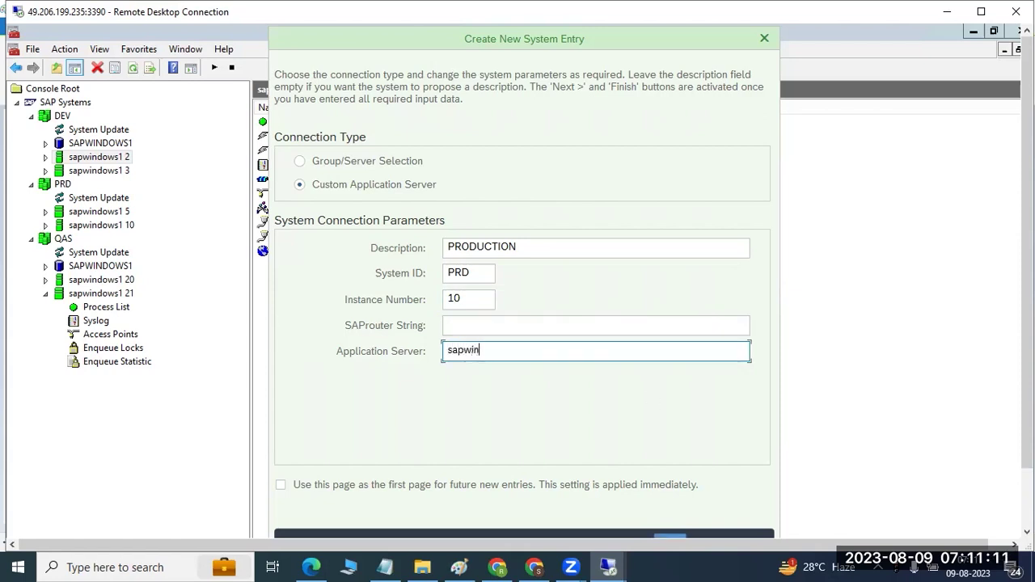
pyautogui.press('Return')
pyautogui.press('Return')
pyautogui.press('Return')
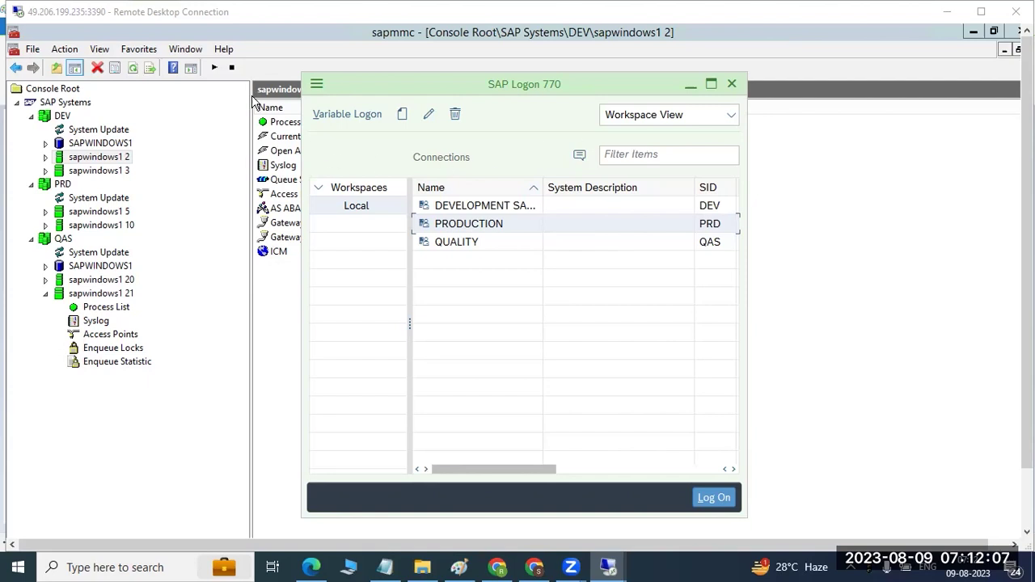
# Step: Review the DEV, QAS and PRD instances in the console, then minimize it
pyautogui.click(65, 117)
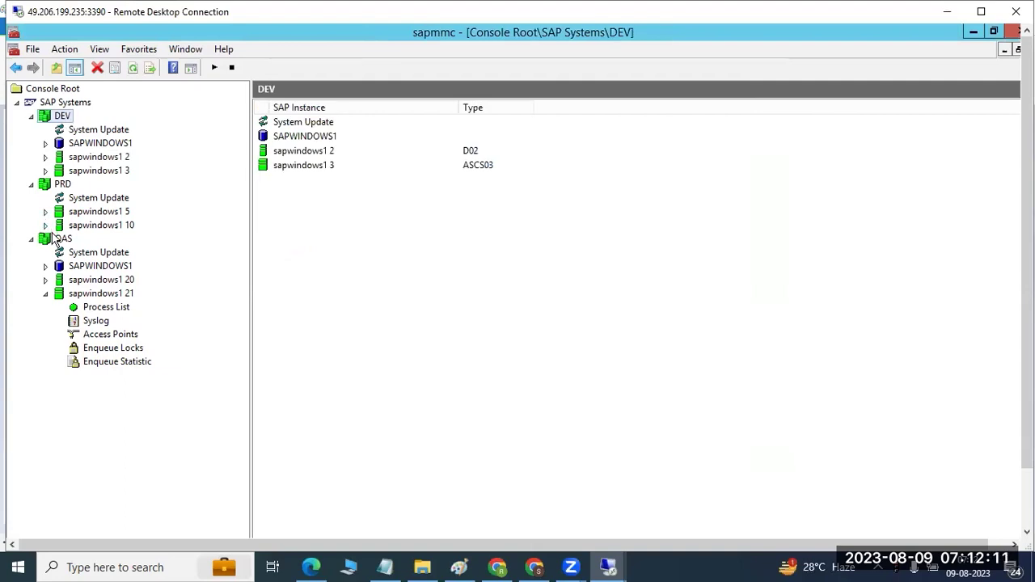
pyautogui.click(57, 239)
pyautogui.click(54, 186)
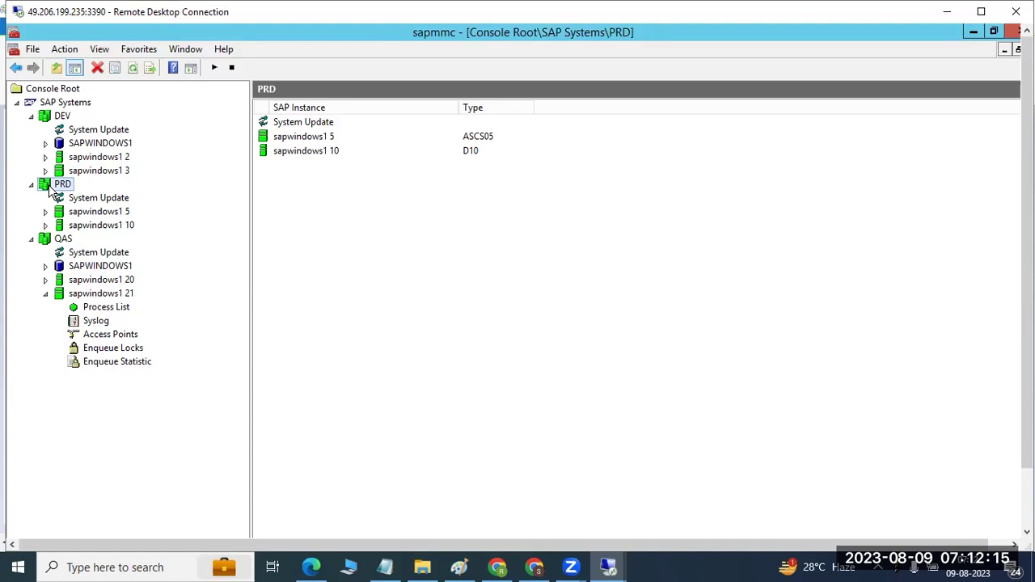
pyautogui.click(973, 36)
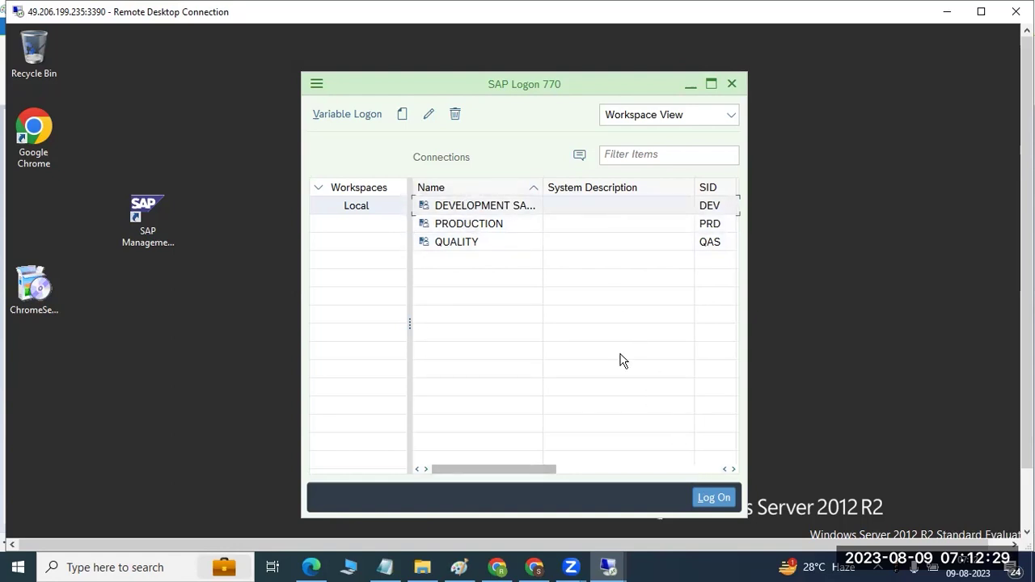
# Step: Log on to the DEVELOPMENT system's client 001 screen, then bring the Paint diagram forward
pyautogui.click(474, 205)
pyautogui.click(728, 499)
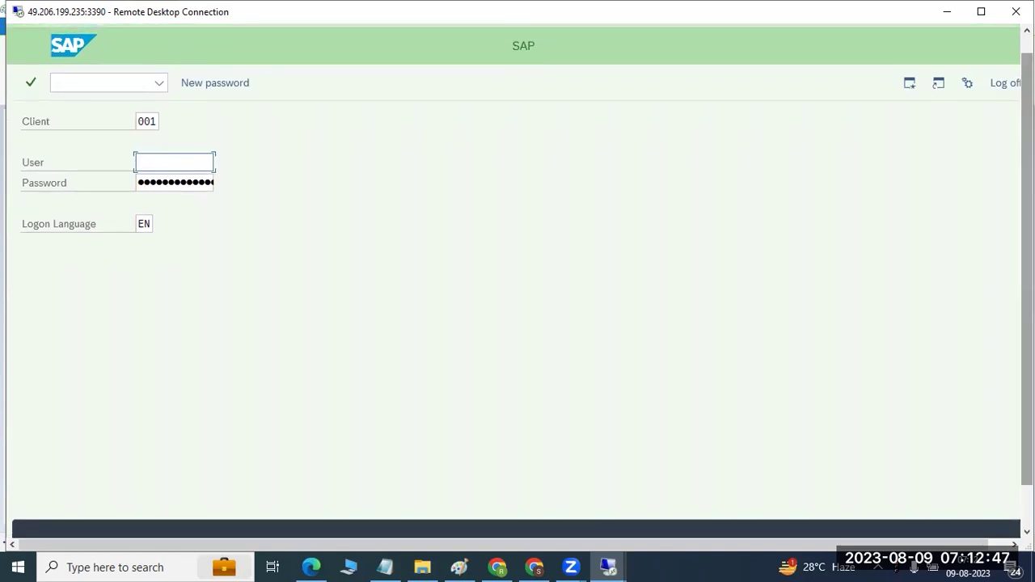
pyautogui.click(472, 564)
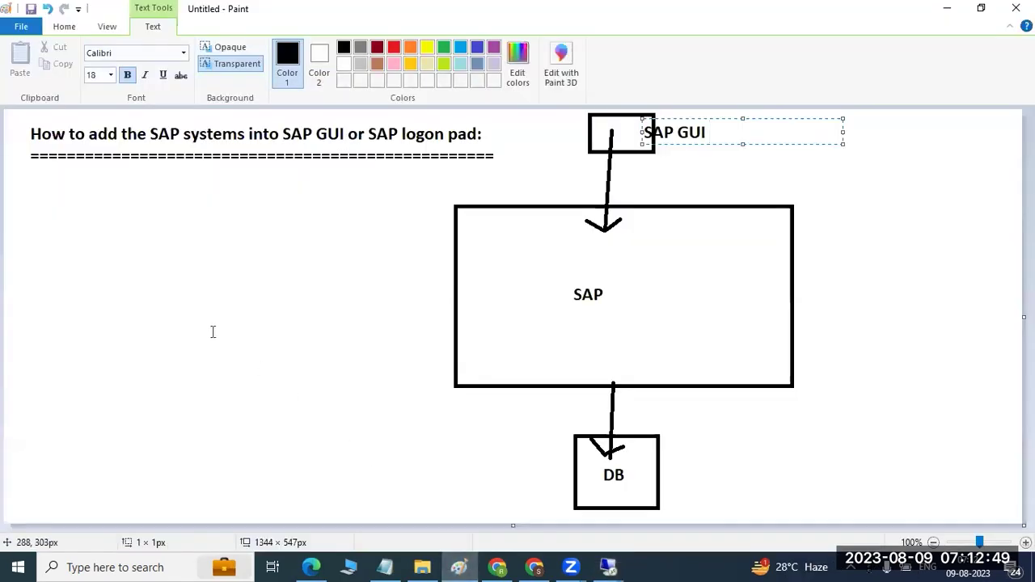
# Step: Add a note left of the diagram: 'users :' OS, SAP, DB, and 'two clients :000,001 master clients'
pyautogui.click(71, 30)
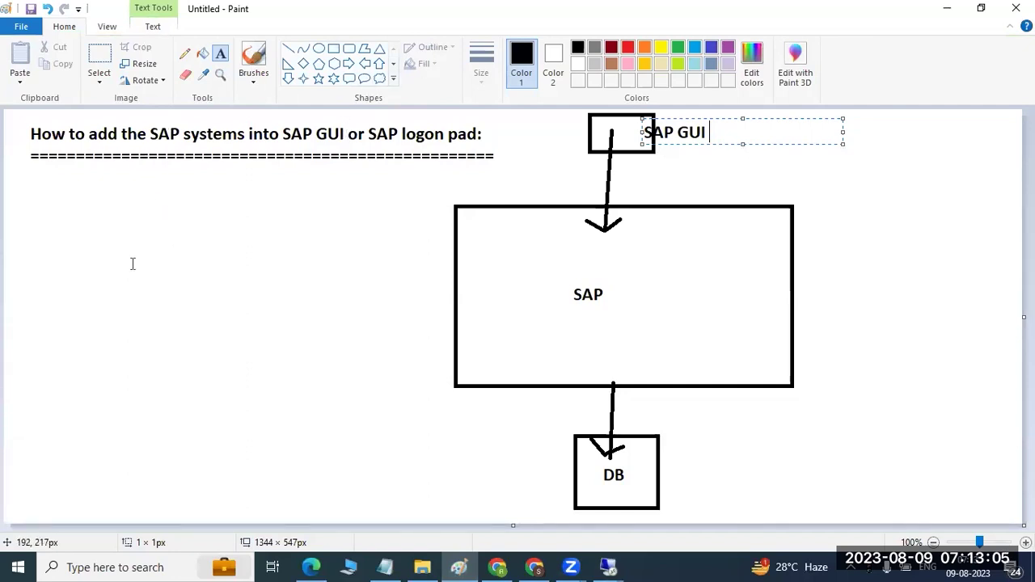
pyautogui.moveTo(13, 177); pyautogui.dragTo(406, 504)
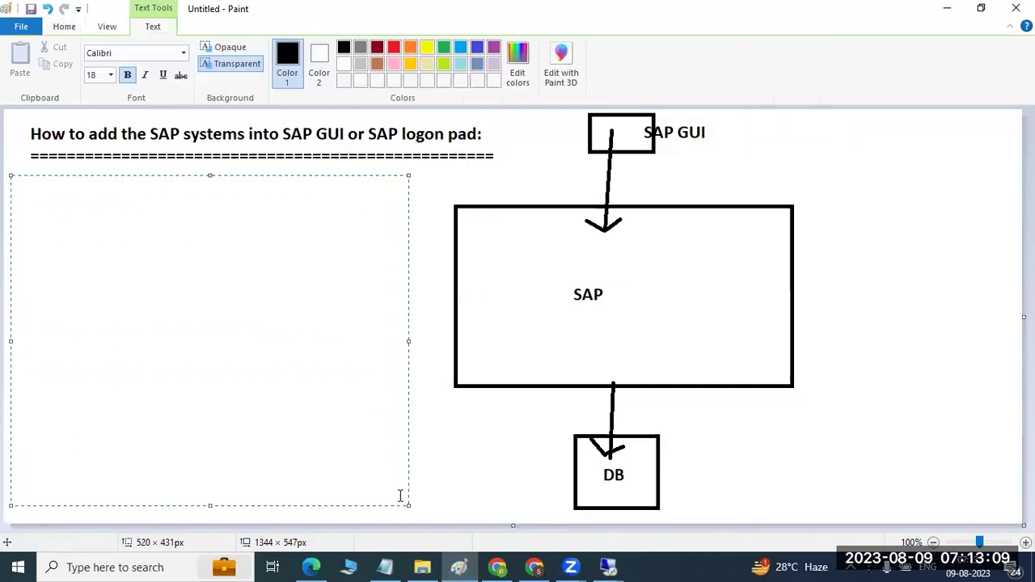
pyautogui.write('users :')
pyautogui.press('Return')
pyautogui.write('OS')
pyautogui.press('Return')
pyautogui.write('SAP')
pyautogui.press('Return')
pyautogui.write('DB')
pyautogui.press('Return')
pyautogui.press('Return')
pyautogui.write('t')
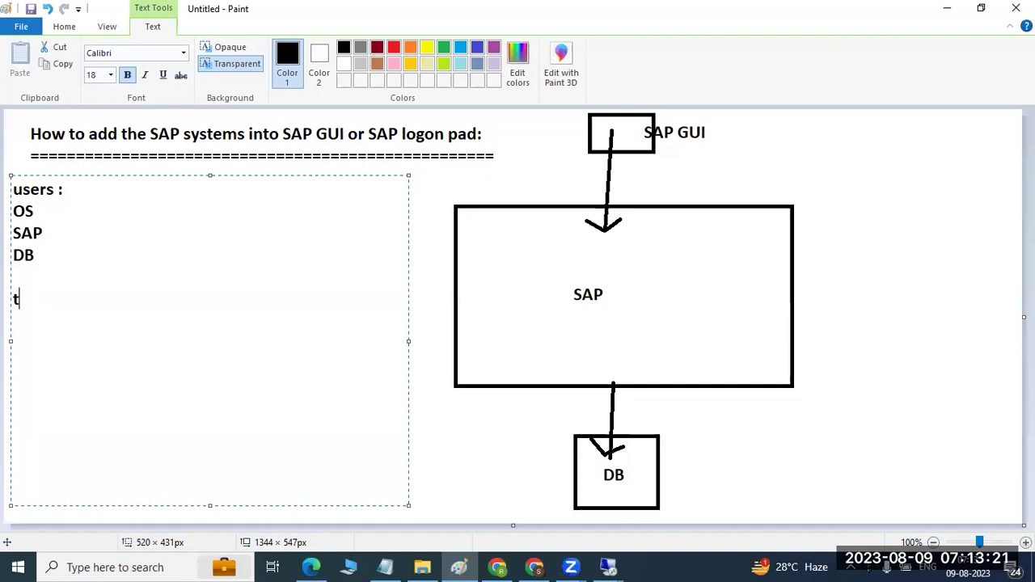
pyautogui.write('wo clients')
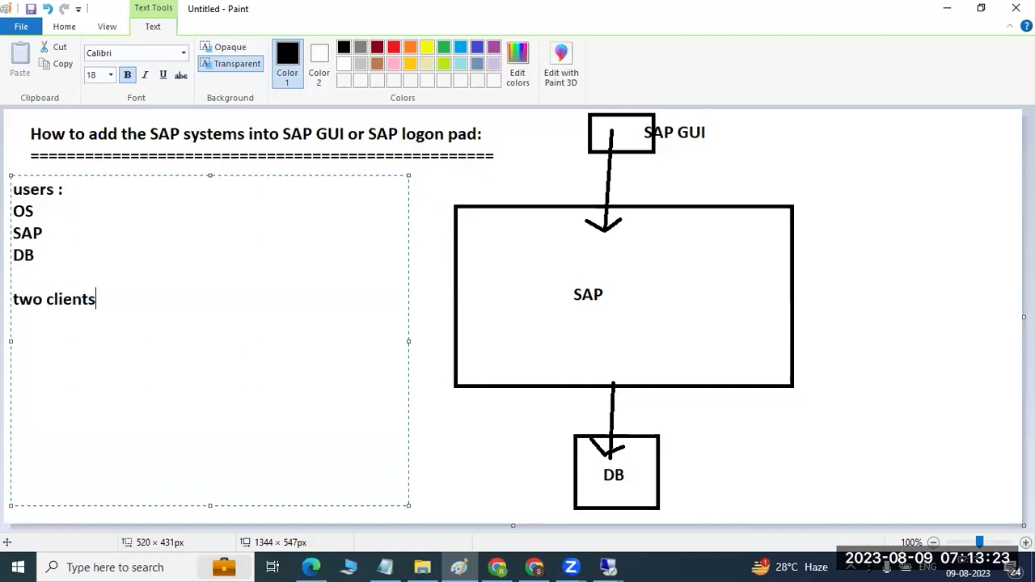
pyautogui.write(' :000,001 ')
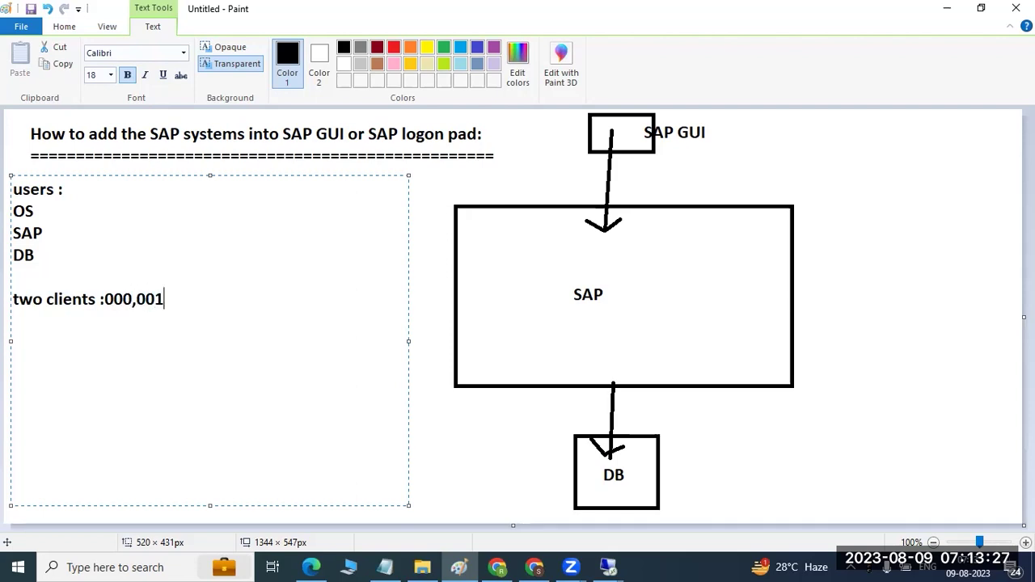
pyautogui.write('master clients')
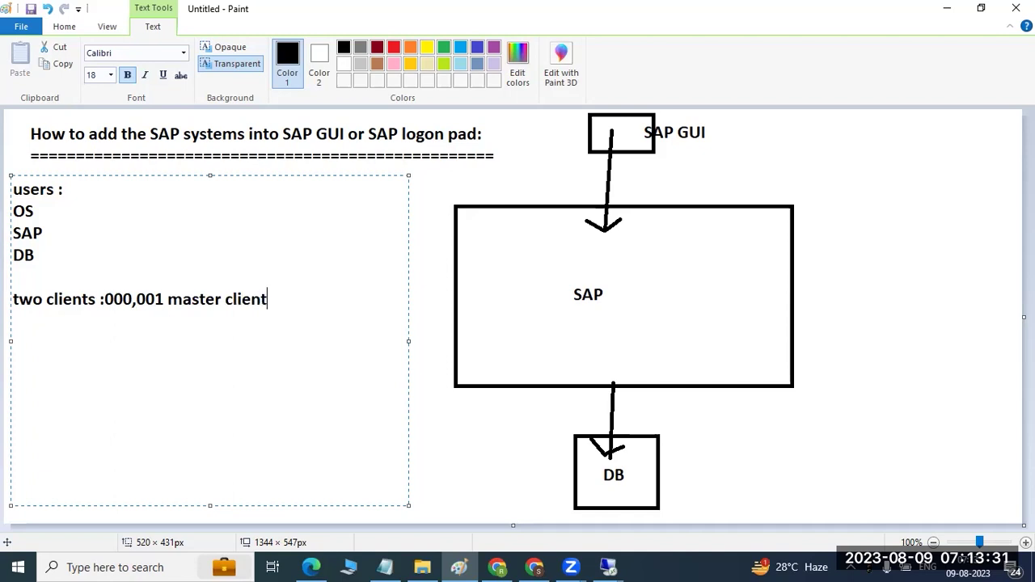
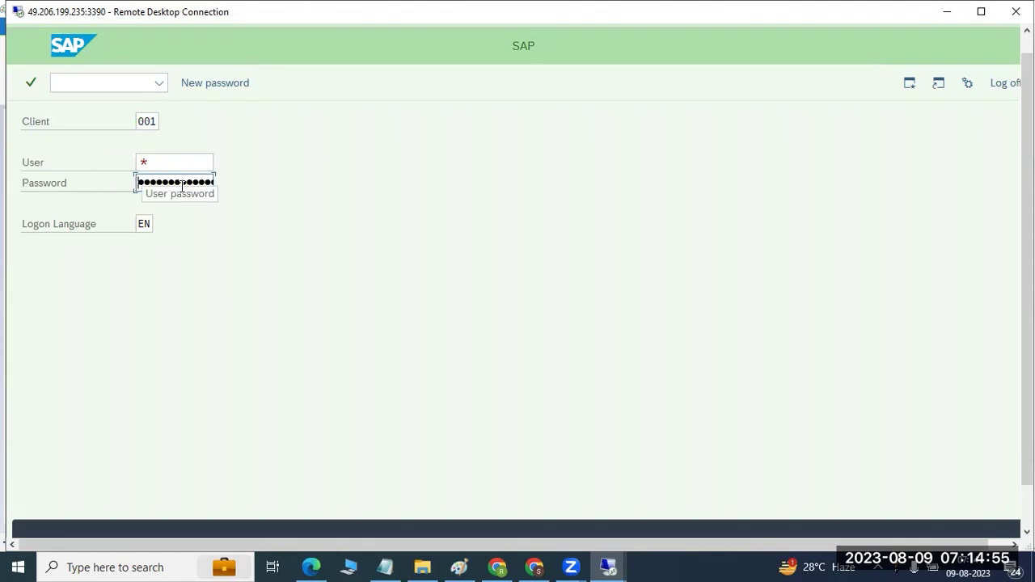
# Step: Select the User and Password fields on the client 001 logon screen, then switch to the Paint notes
pyautogui.click(187, 166)
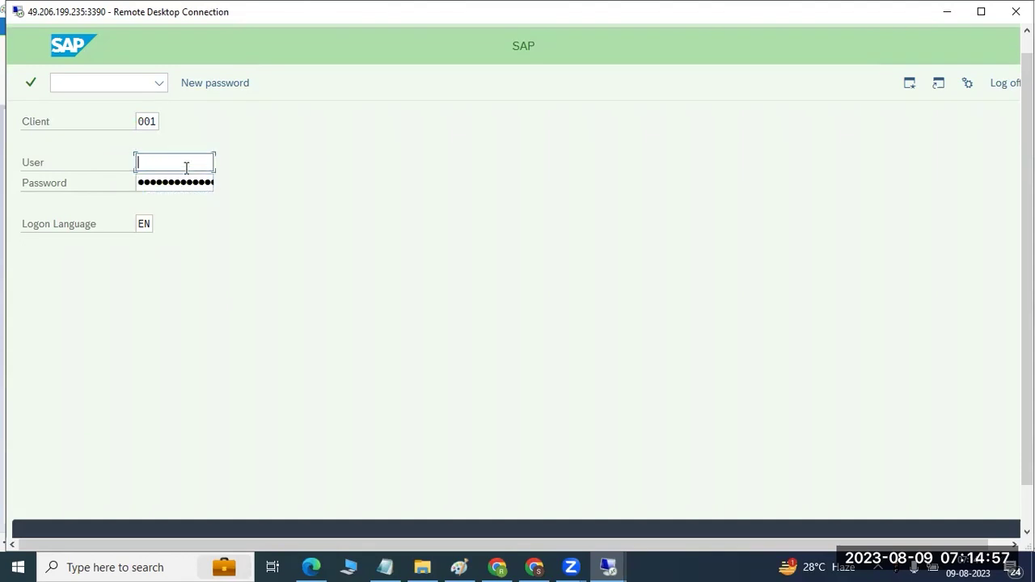
pyautogui.click(205, 182)
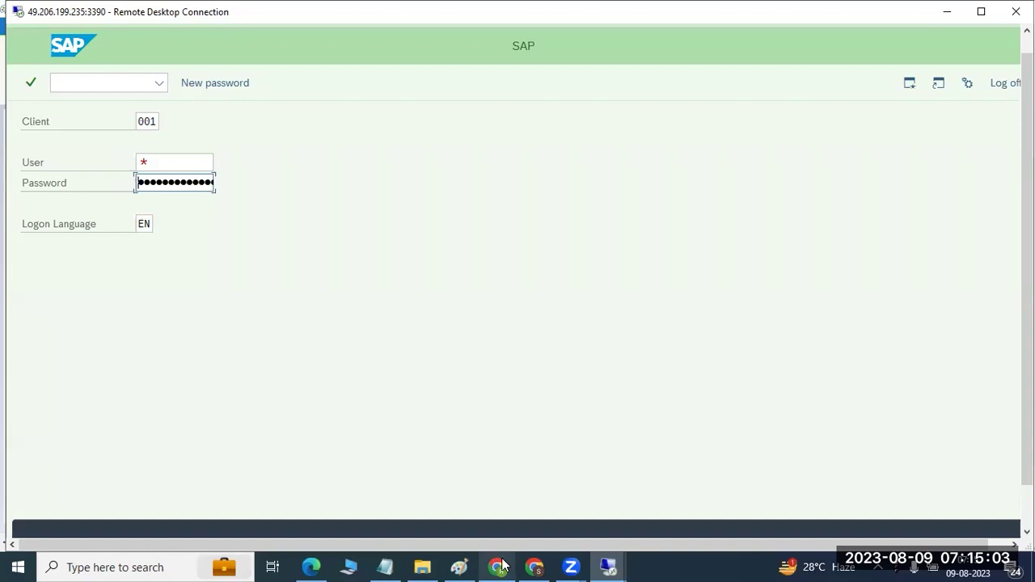
pyautogui.click(459, 567)
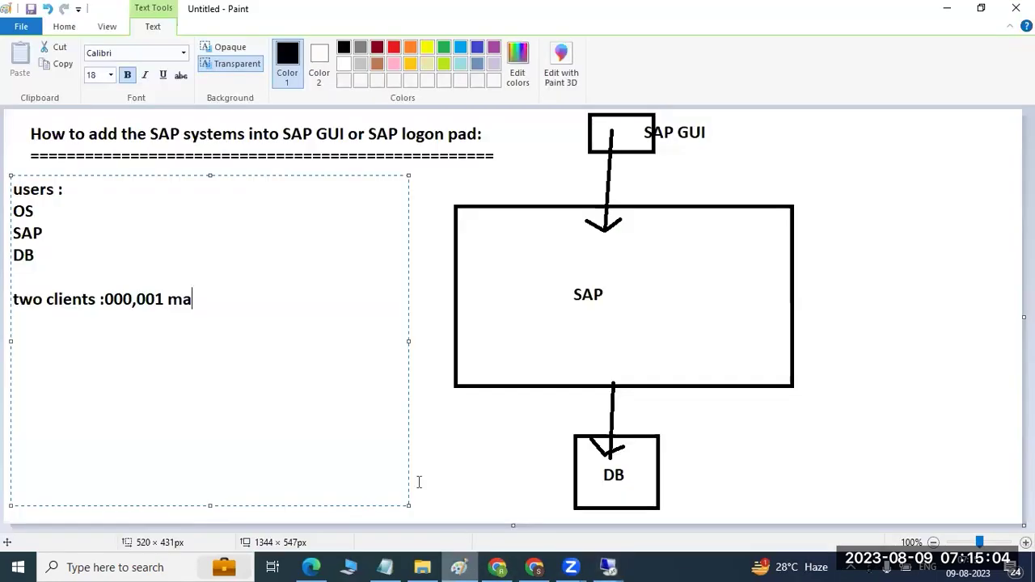
# Step: Finish the earlier note, then draw a text box below the clients line, typing and erasing stray text
pyautogui.click(442, 420)
pyautogui.moveTo(24, 326); pyautogui.dragTo(437, 495)
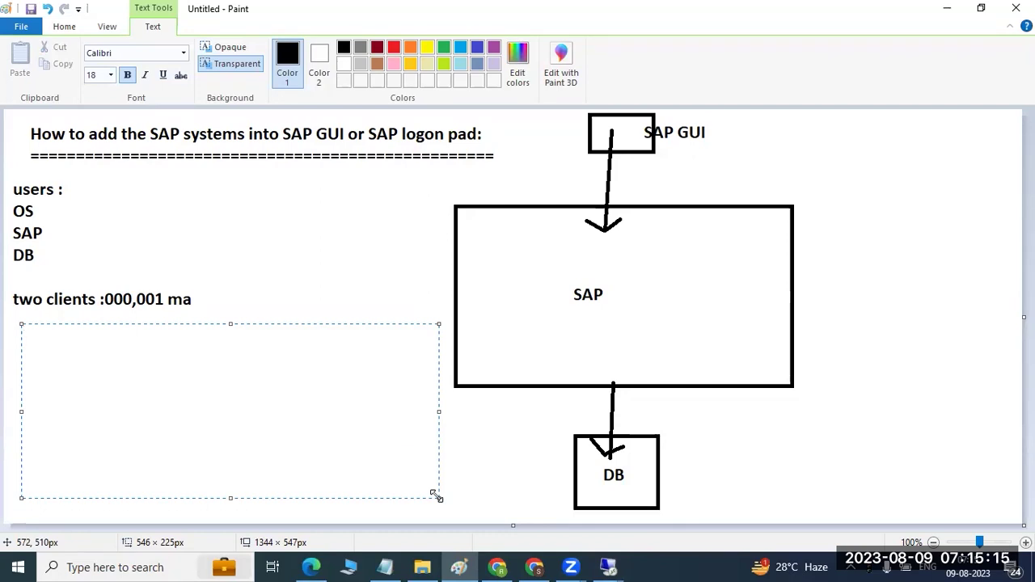
pyautogui.press('BackSpace')
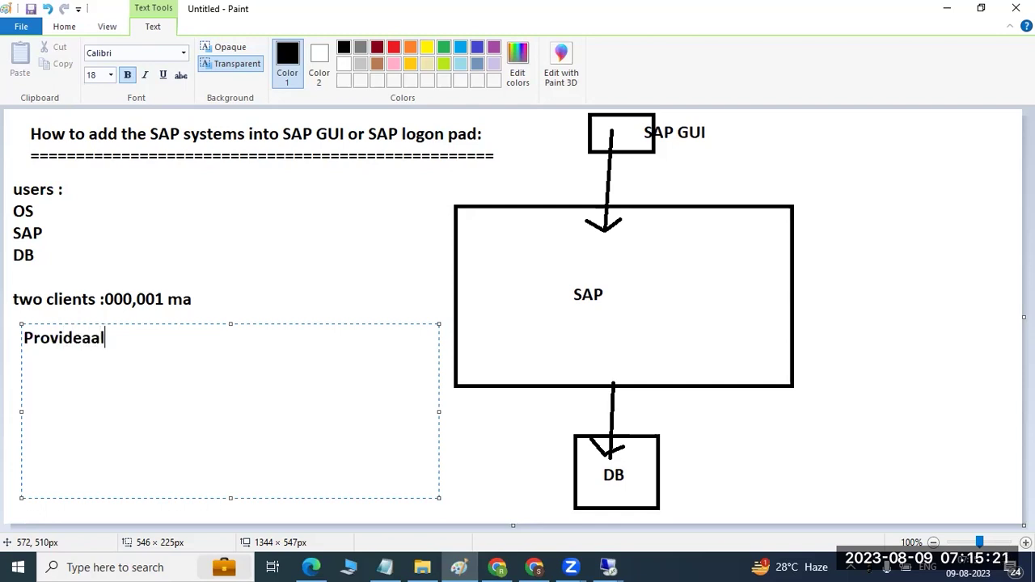
pyautogui.press('BackSpace')
pyautogui.press('BackSpace')
pyautogui.press('BackSpace')
pyautogui.press('BackSpace')
pyautogui.press('BackSpace')
pyautogui.press('BackSpace')
pyautogui.press('BackSpace')
pyautogui.press('BackSpace')
pyautogui.press('BackSpace')
pyautogui.press('BackSpace')
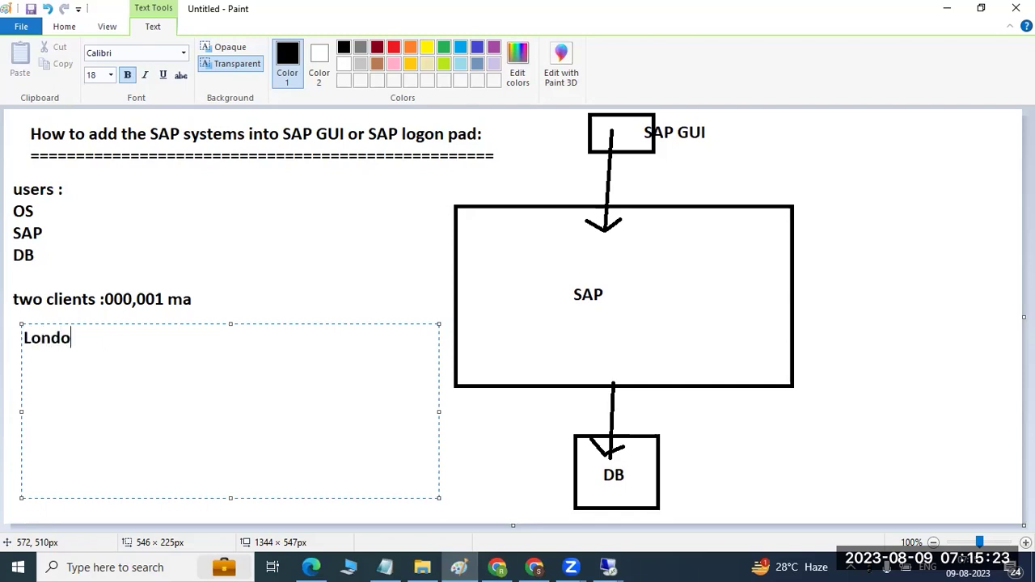
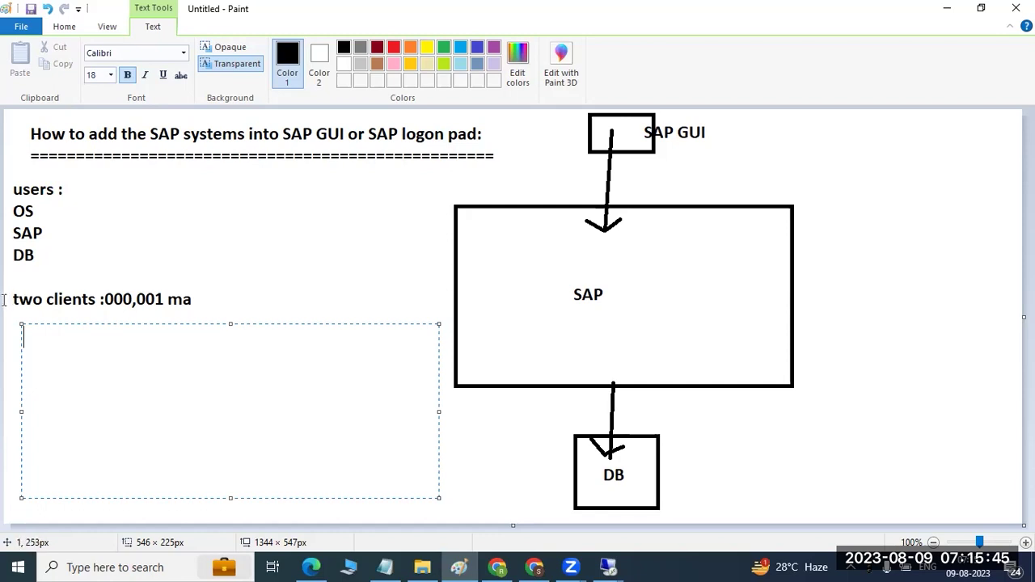
# Step: List the users SAP* and DDIC on separate lines in the new text box
pyautogui.write('SAP*')
pyautogui.press('Return')
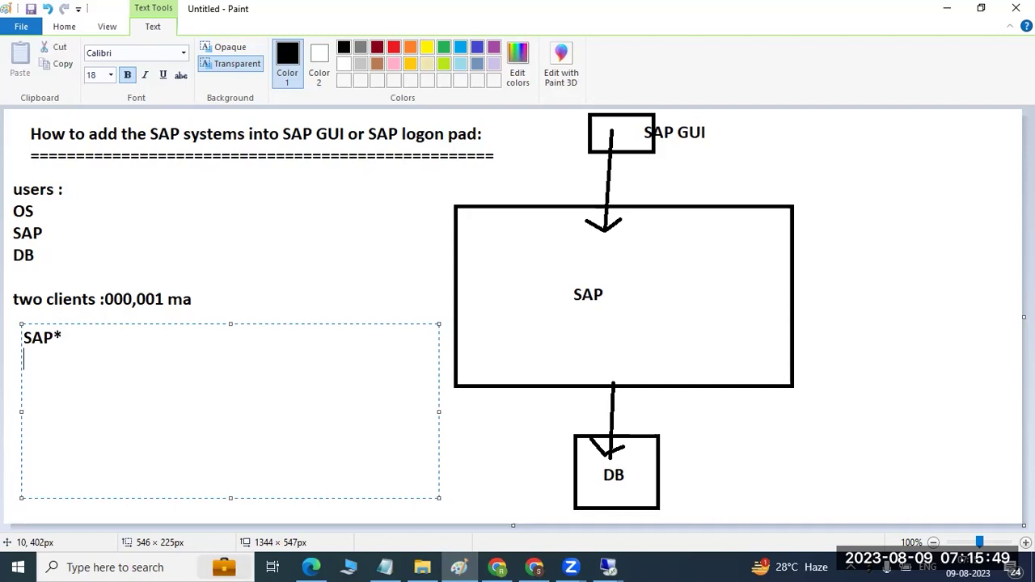
pyautogui.write('DDIC')
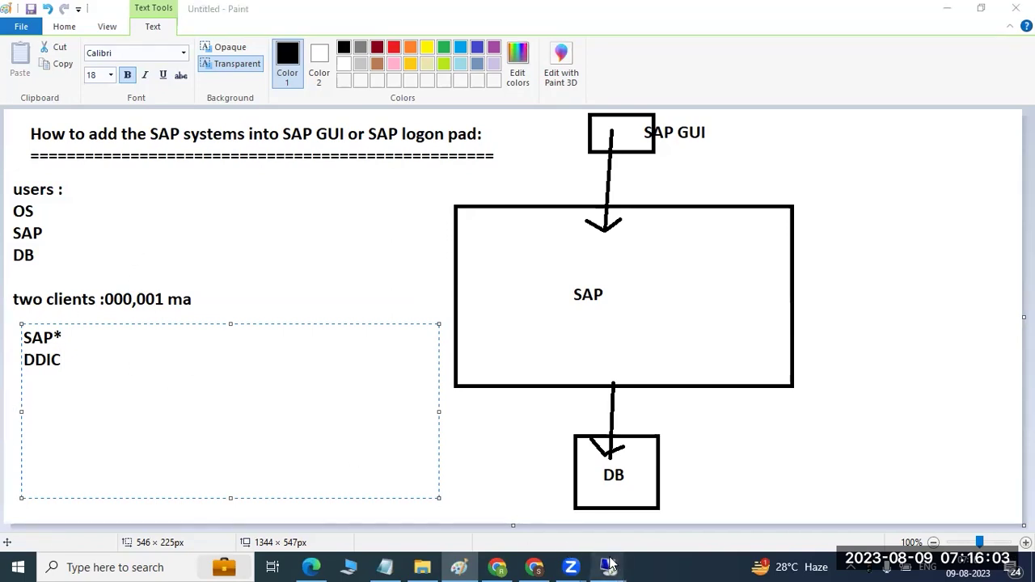
# Step: On the SAP client 001 logon screen, enter ddic as the user name and move to Password
pyautogui.moveTo(609, 567)
pyautogui.click(514, 478)
pyautogui.click(180, 162)
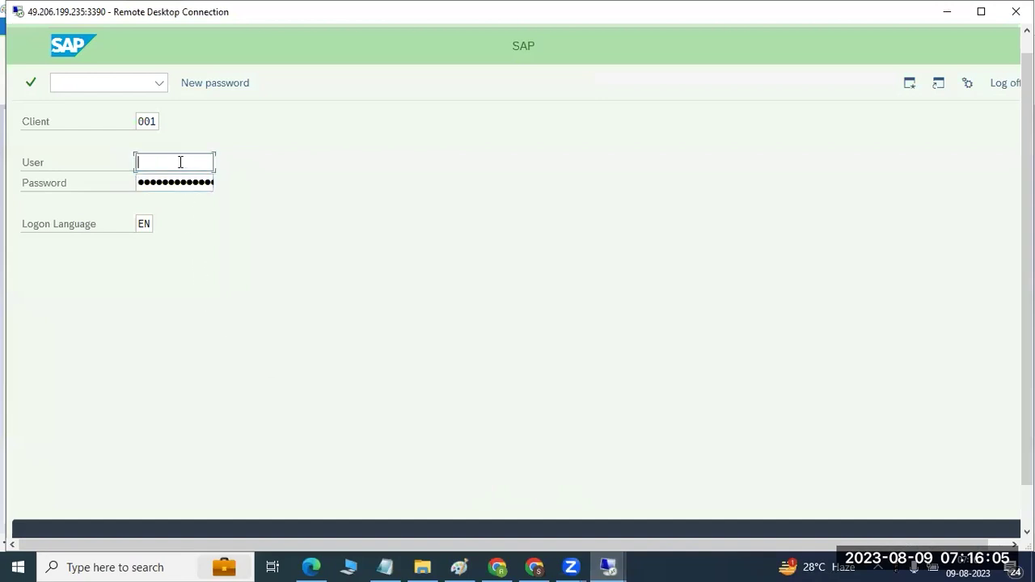
pyautogui.press('Up')
pyautogui.press('Down')
pyautogui.write('ddic')
pyautogui.press('Tab')
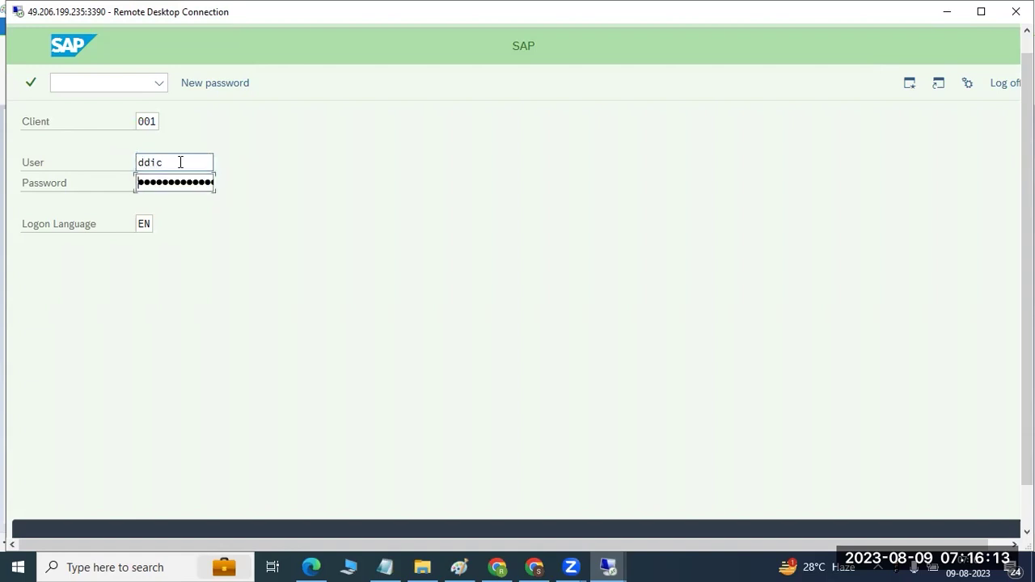
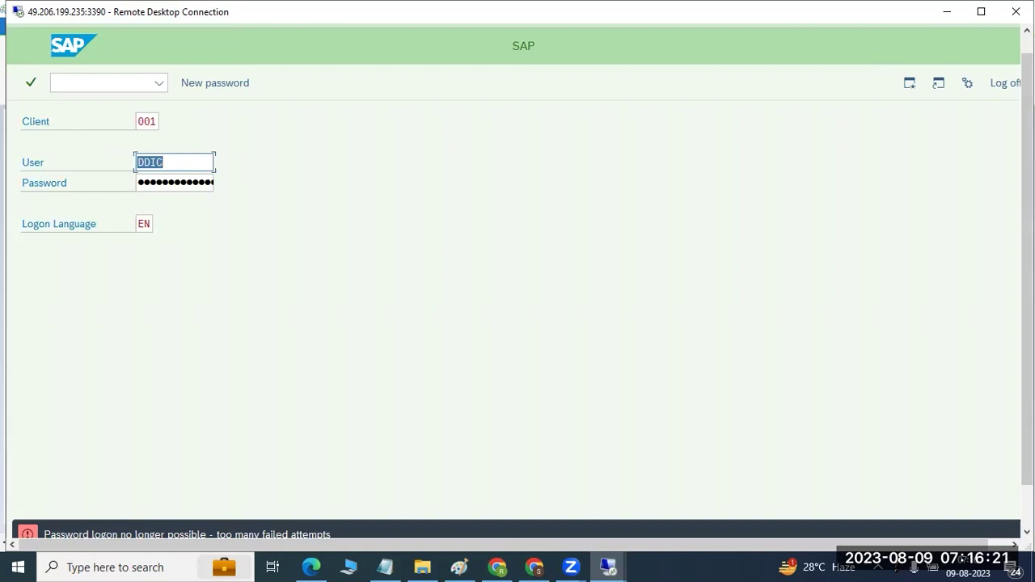
# Step: Replace DDIC with sap* in the User field and move on to the password
pyautogui.moveTo(1024, 285)
pyautogui.mouseDown()
pyautogui.moveTo(1024, 345)
pyautogui.moveTo(1024, 282)
pyautogui.mouseUp()
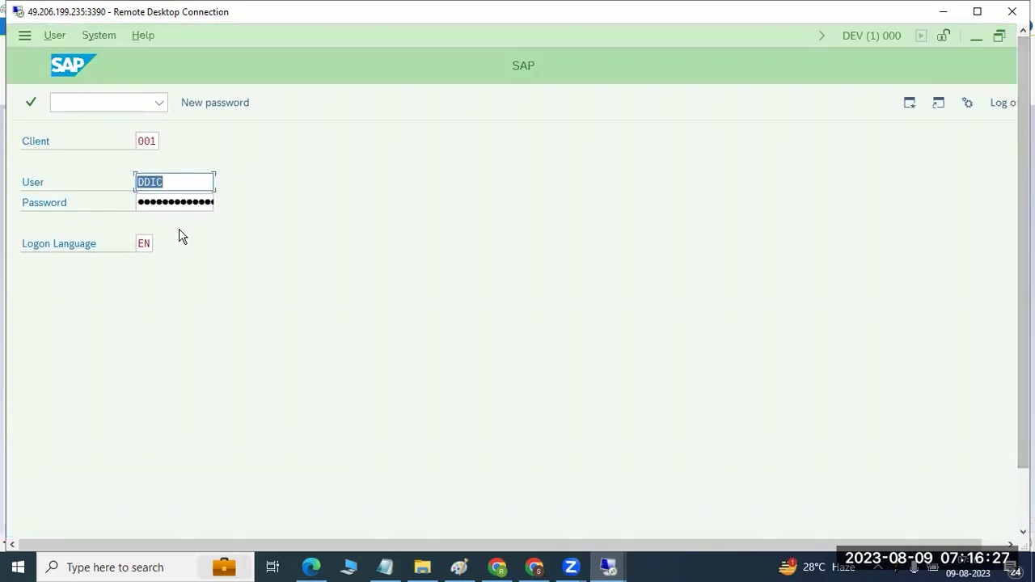
pyautogui.write('sap*')
pyautogui.press('Tab')
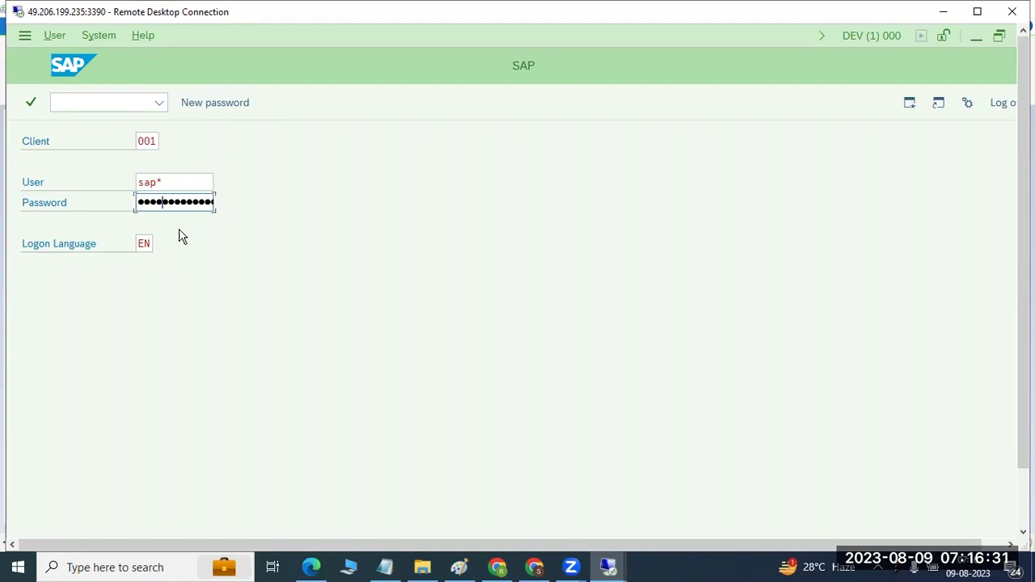
# Step: Change the client to 000, then re-enter the SAP* password
pyautogui.hotkey('shift', 'Tab')
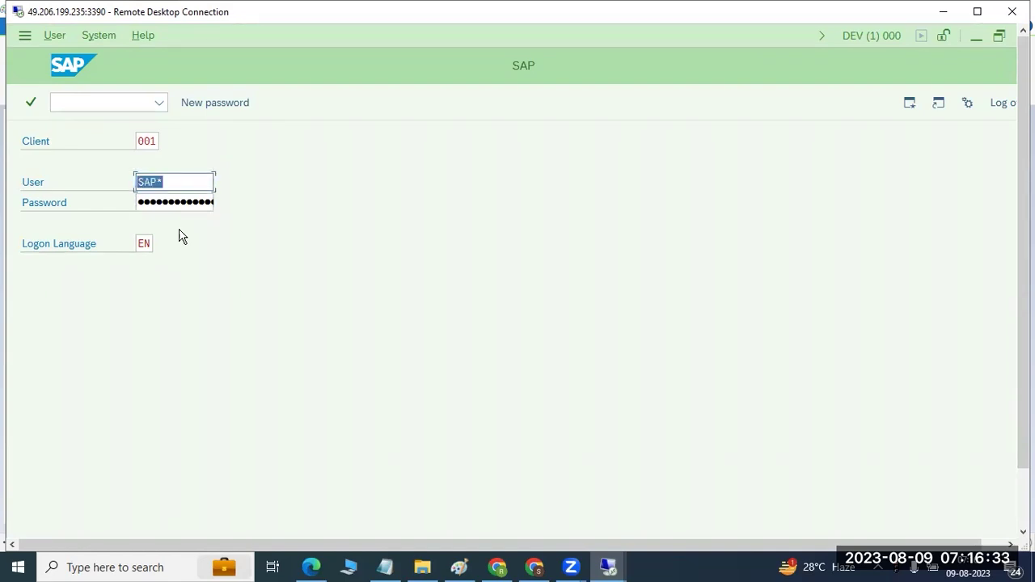
pyautogui.hotkey('shift', 'Tab')
pyautogui.hotkey('shift', 'Home')
pyautogui.write('000')
pyautogui.press('Tab')
pyautogui.press('Tab')
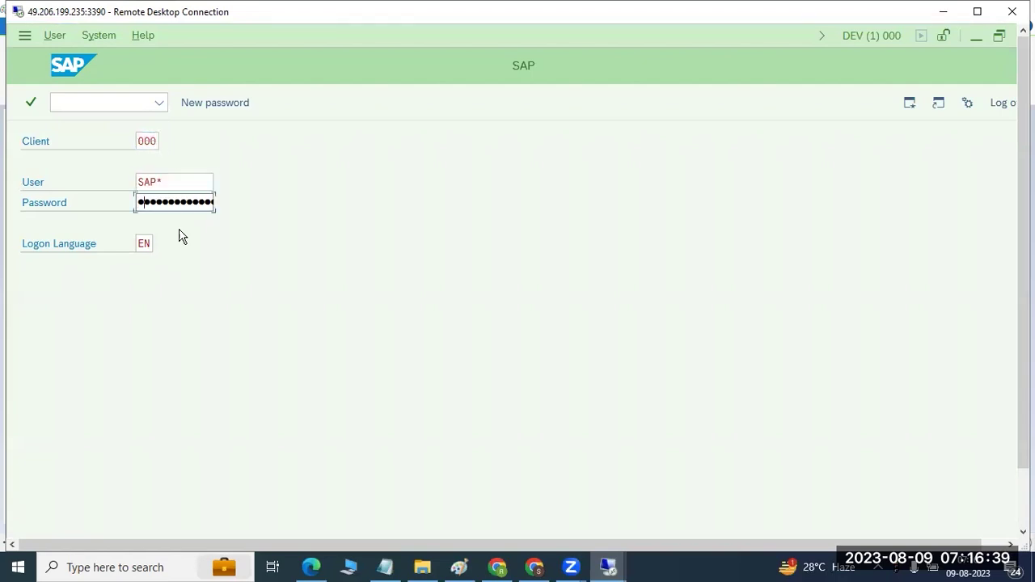
pyautogui.write('•••••••')
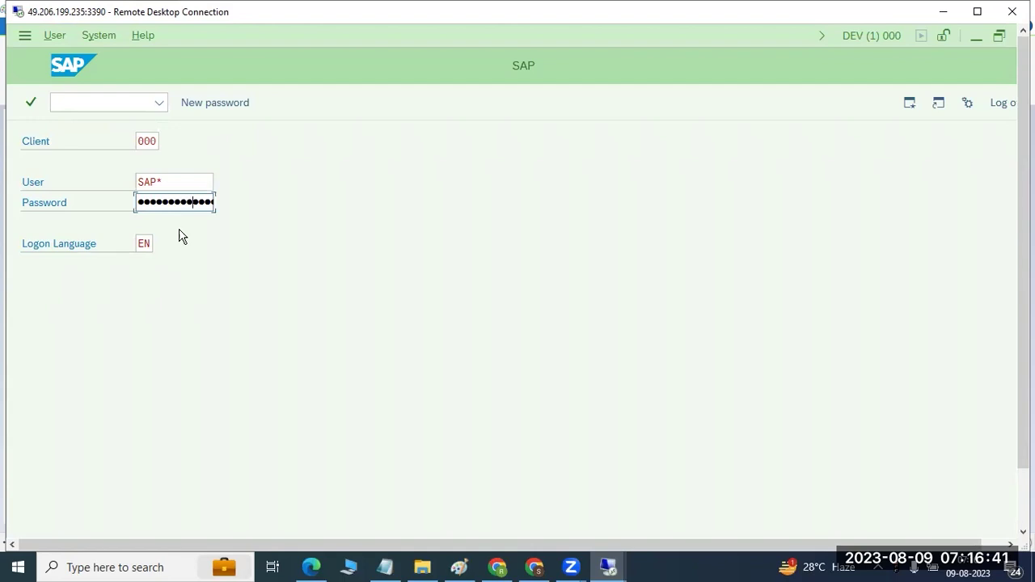
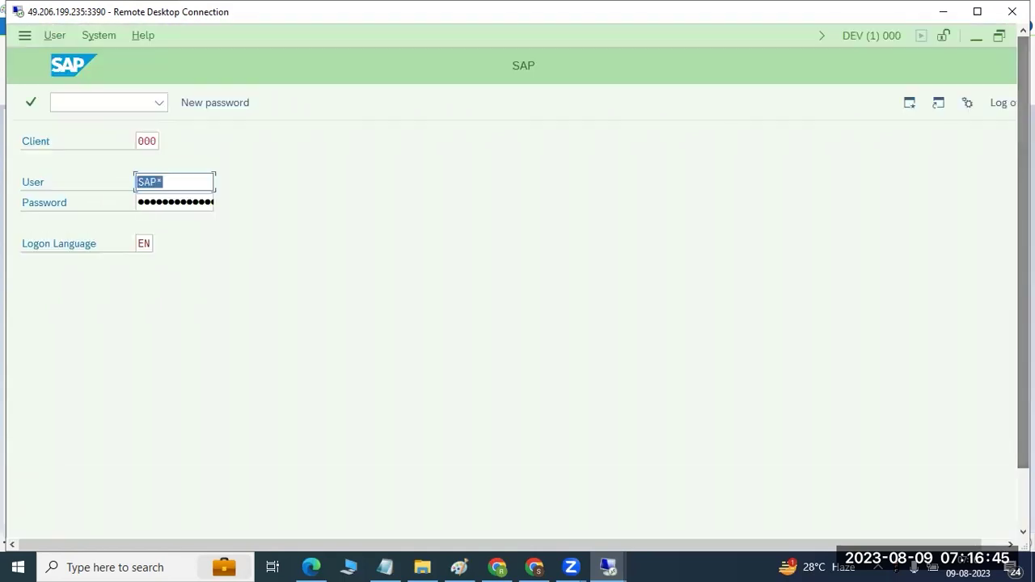
# Step: Minimise the DEV client 000 logon window to reveal the SAP Logon 770 connection list
pyautogui.click(975, 36)
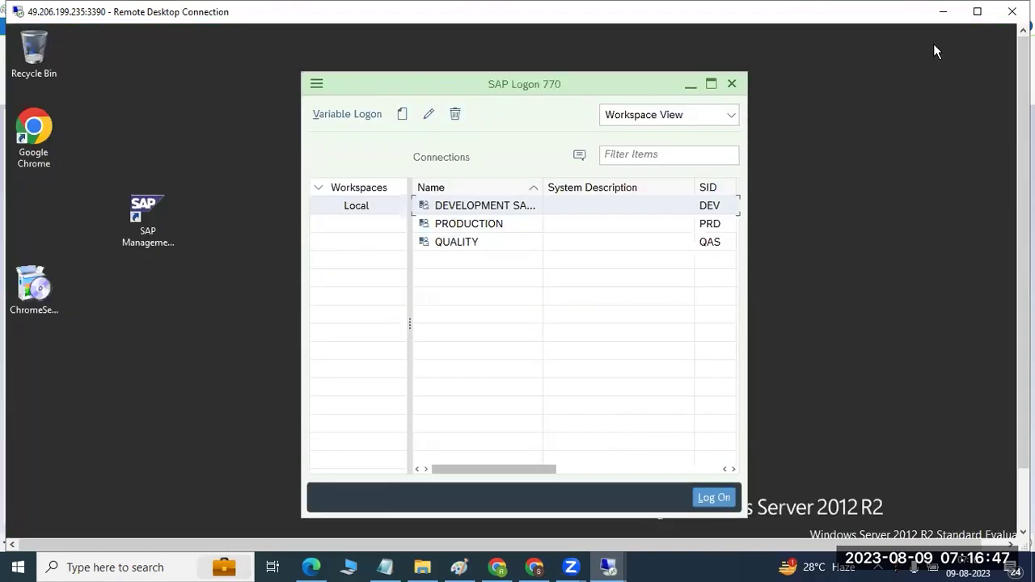
# Step: Log on to the QUALITY system, client 001, as DDIC with its password, then return to Paint
pyautogui.click(455, 242)
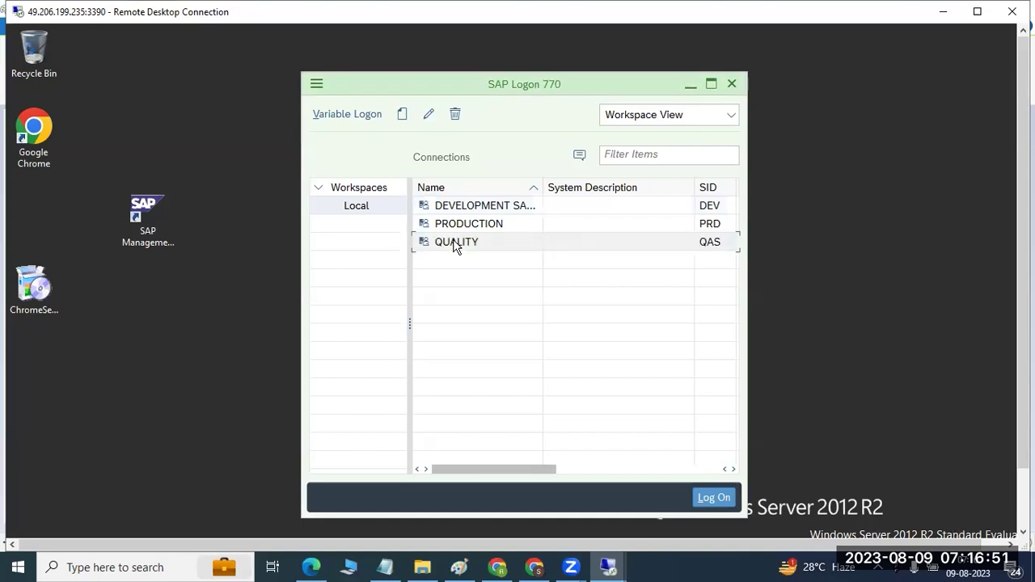
pyautogui.doubleClick(456, 243)
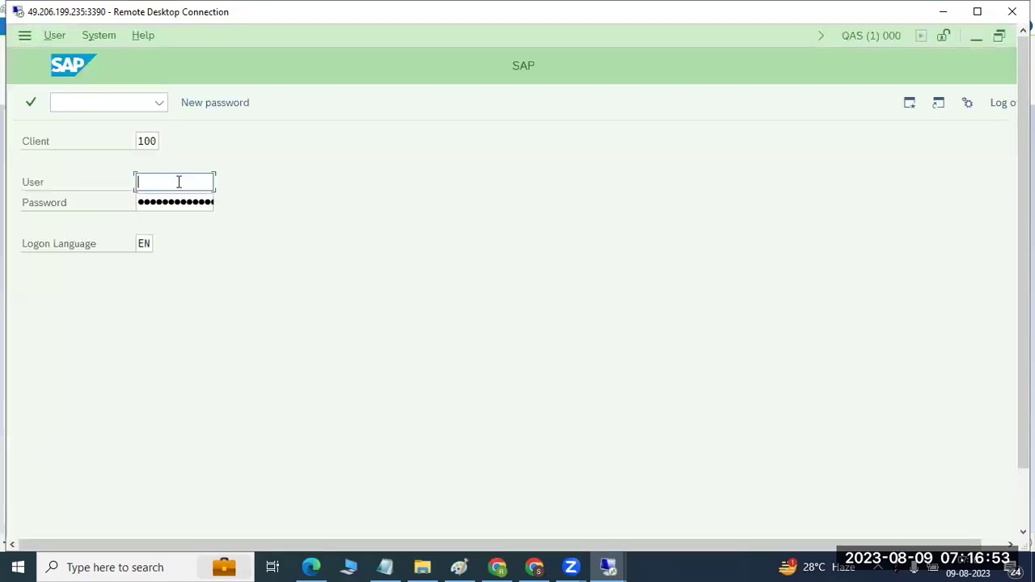
pyautogui.click(153, 141)
pyautogui.doubleClick(154, 139)
pyautogui.write('001')
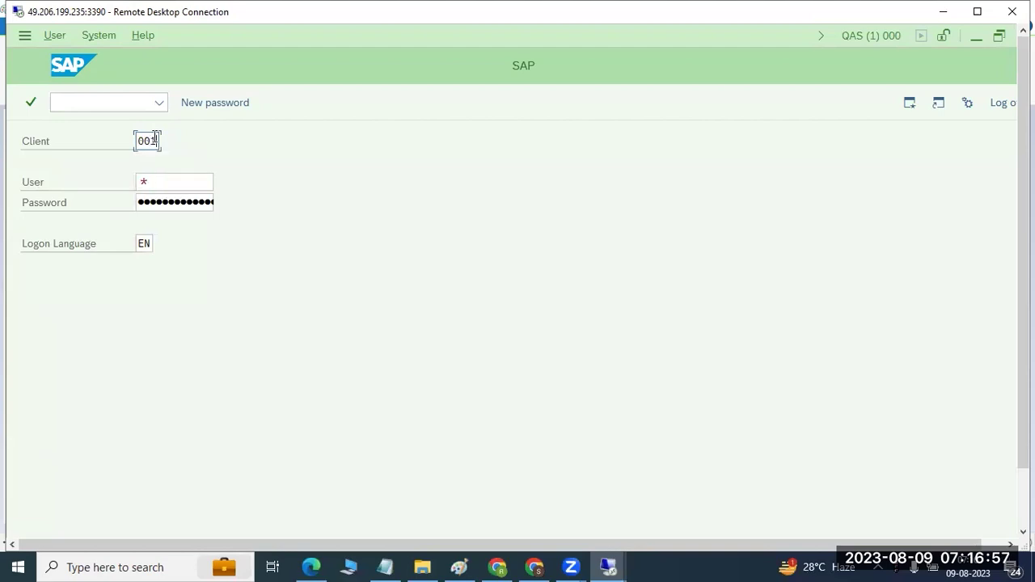
pyautogui.press('Tab')
pyautogui.write('ddic')
pyautogui.press('Tab')
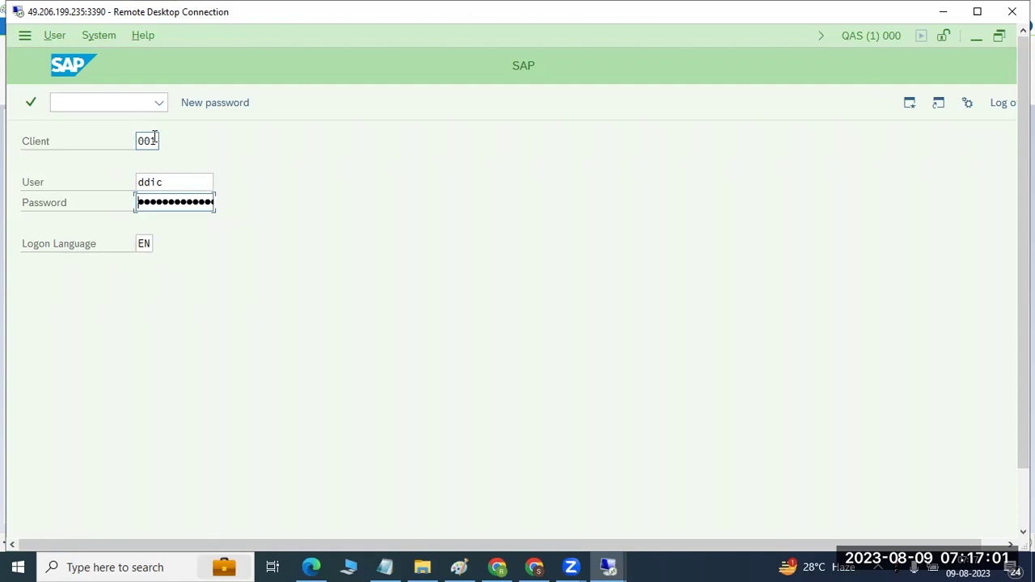
pyautogui.write('••••••')
pyautogui.press('Return')
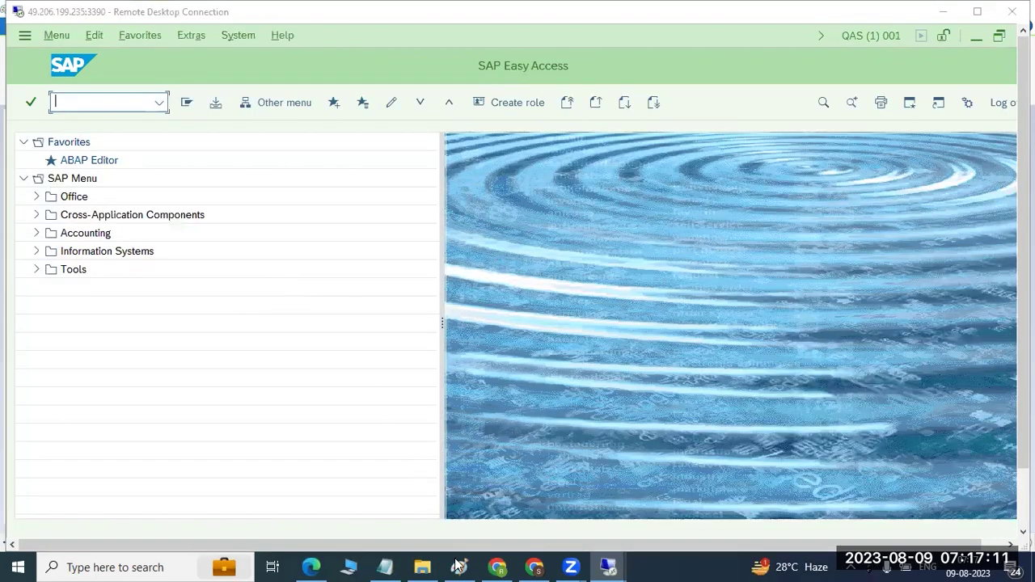
pyautogui.click(458, 566)
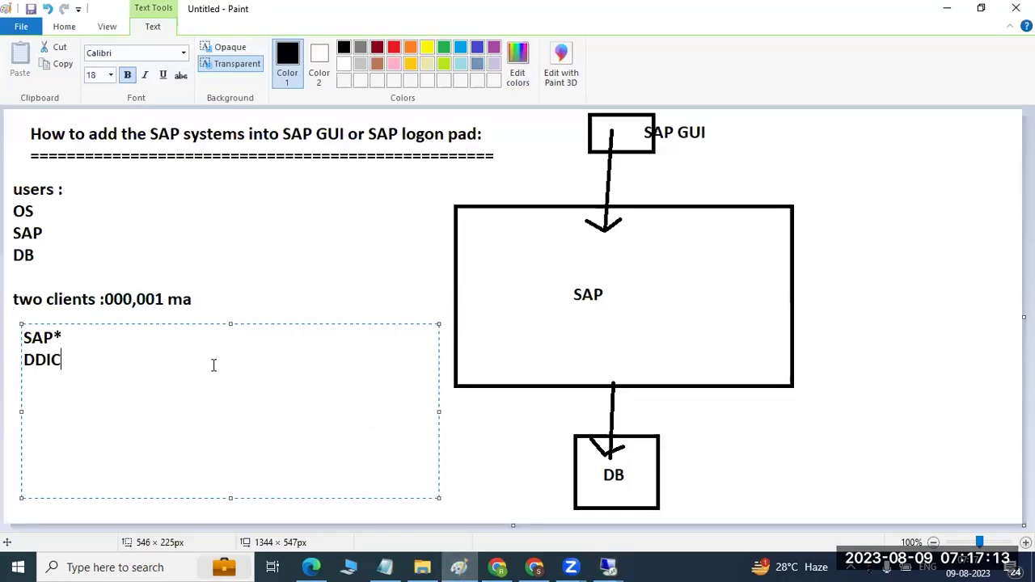
# Step: Append '-master users' after the DDIC line in the Paint notes
pyautogui.moveTo(84, 359); pyautogui.dragTo(27, 338)
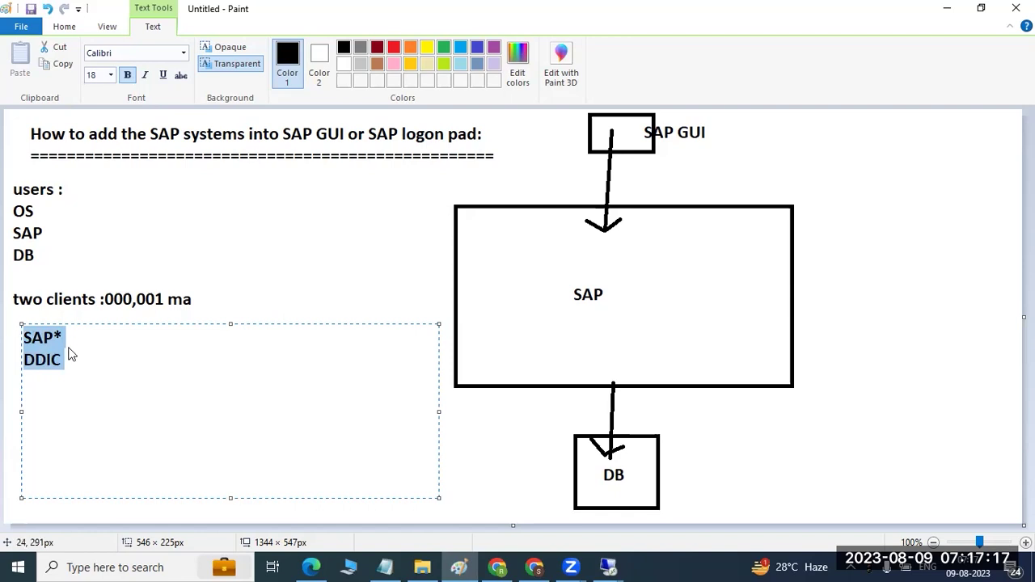
pyautogui.click(85, 368)
pyautogui.write('-master')
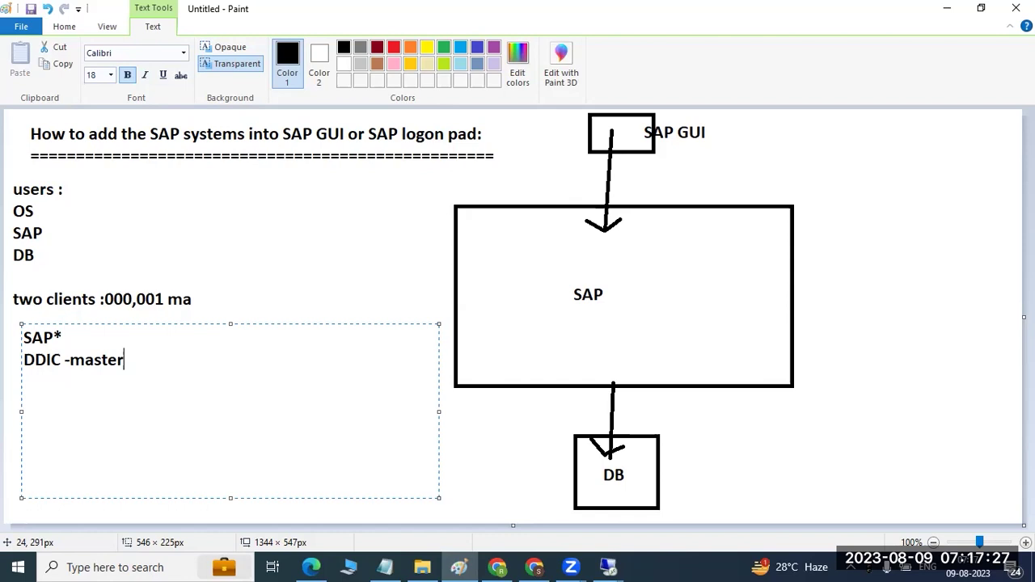
pyautogui.write('users')
# Step: Start a text box over the clients line, then bring back the SAP Easy Access session
pyautogui.moveTo(122, 293); pyautogui.dragTo(152, 295)
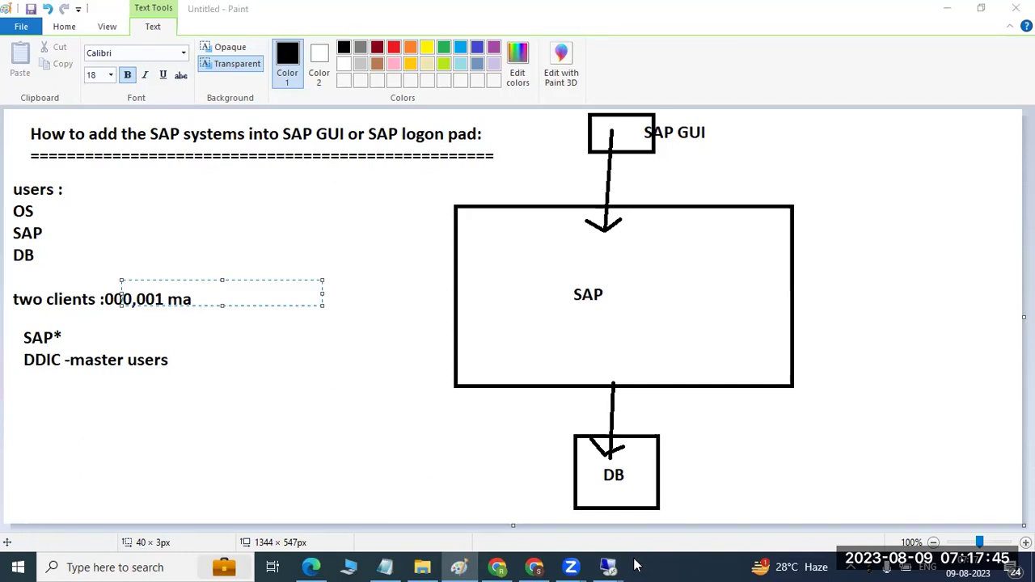
pyautogui.moveTo(611, 558)
pyautogui.click(529, 511)
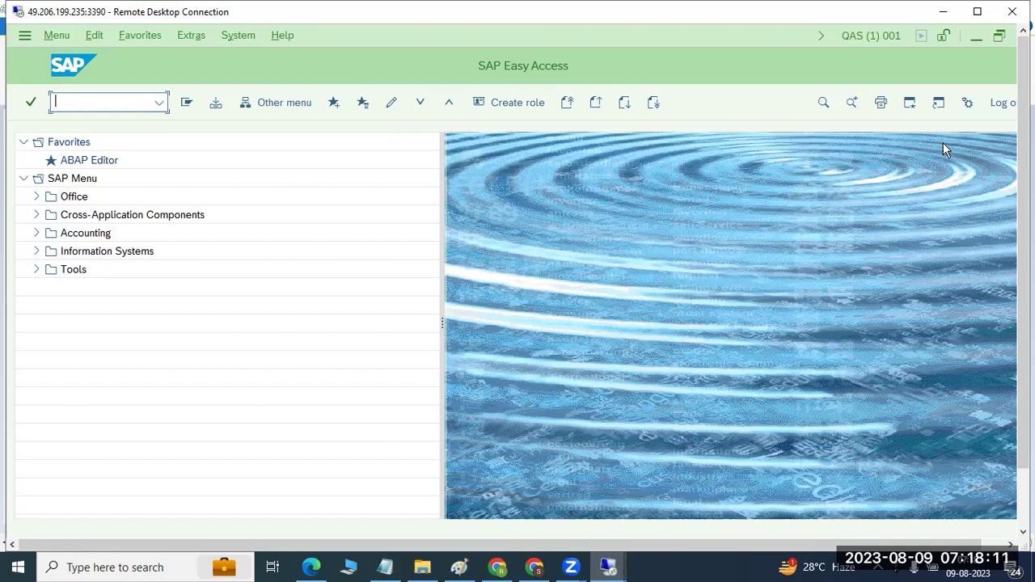
# Step: Log off the QAS client 001 session, confirming Yes, and close SAP Logon
pyautogui.click(993, 105)
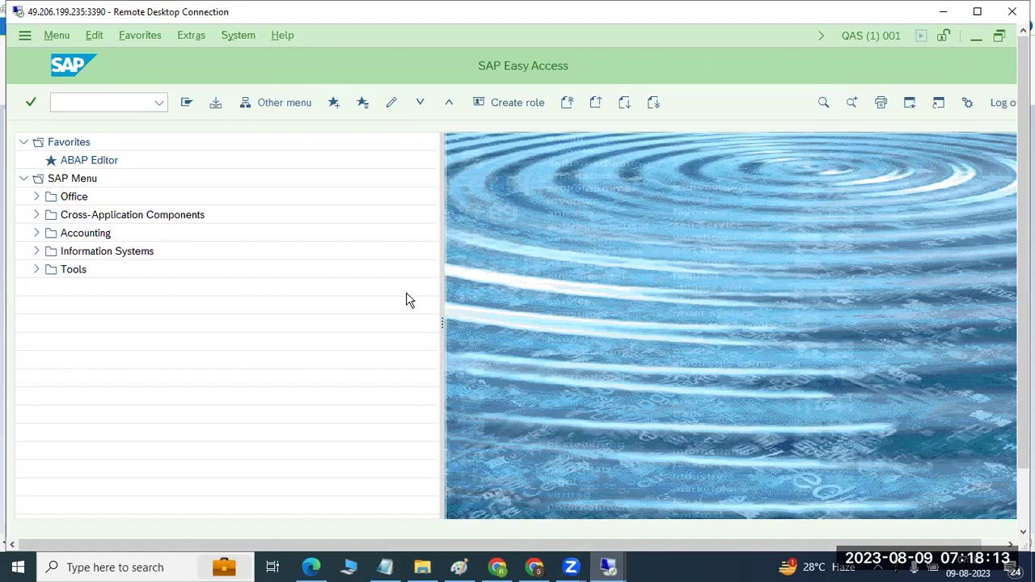
pyautogui.click(999, 103)
pyautogui.click(187, 362)
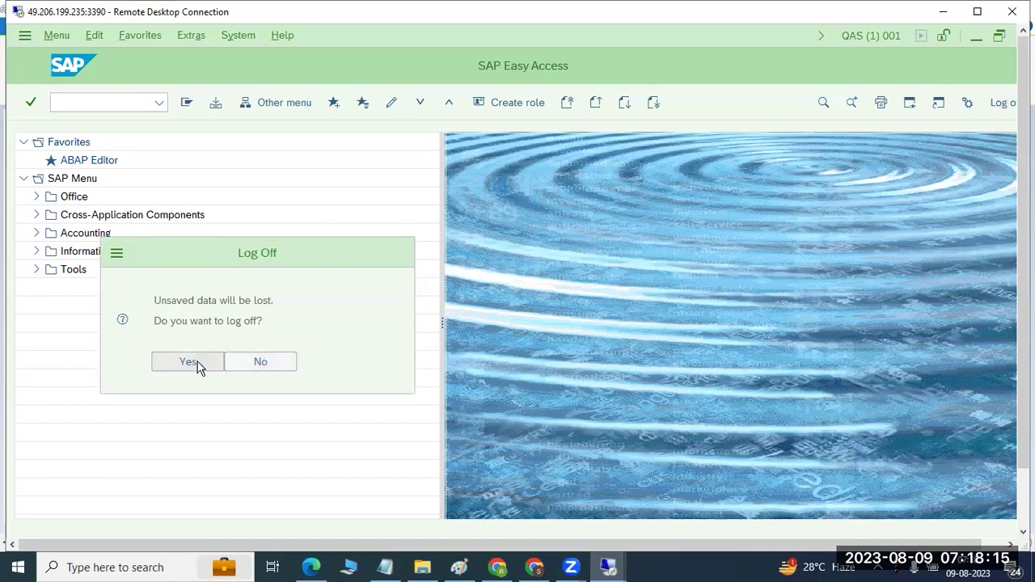
pyautogui.click(732, 85)
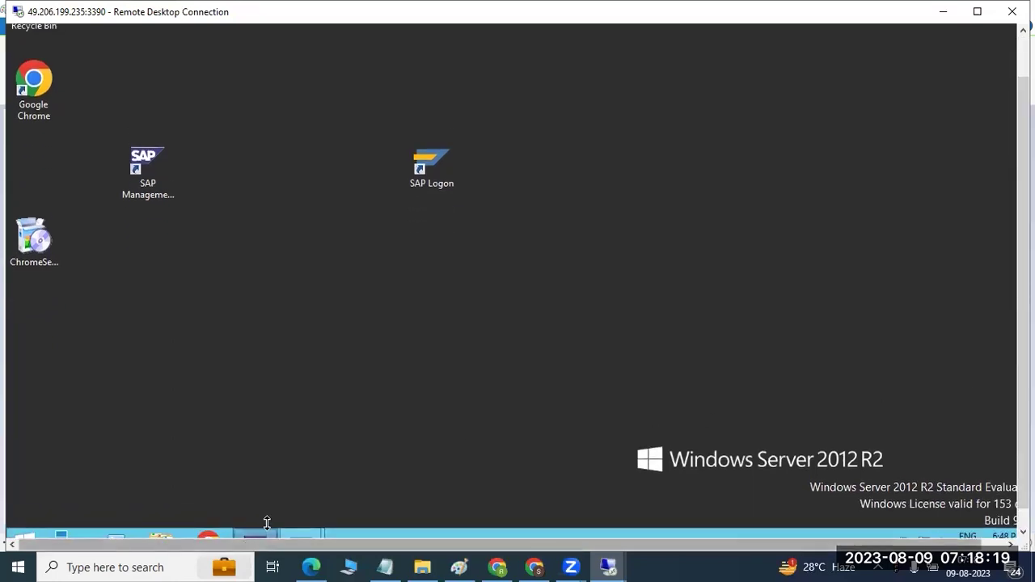
# Step: Relaunch SAP Logon past the security warning and open the QUALITY logon screen
pyautogui.doubleClick(421, 168)
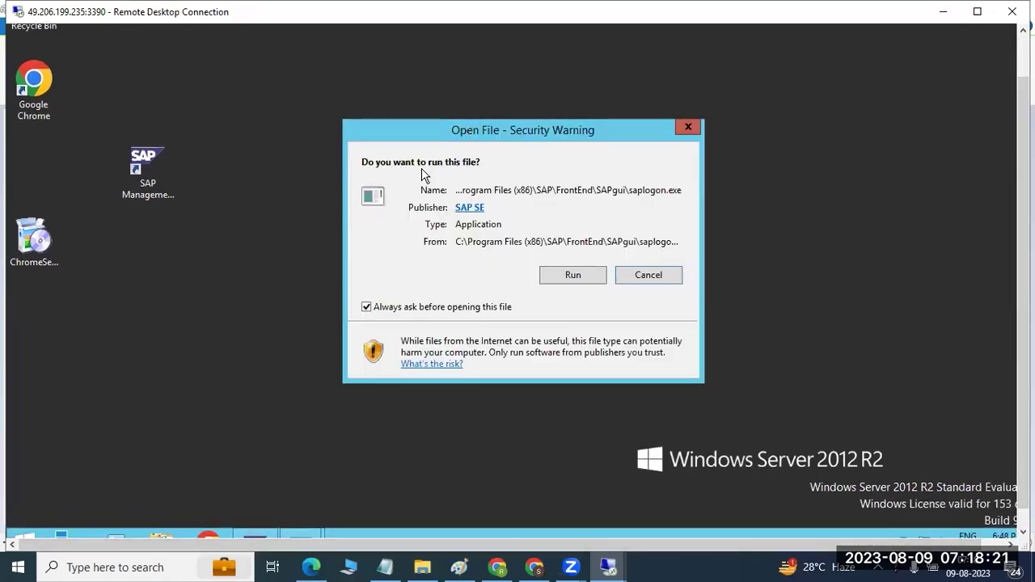
pyautogui.click(569, 278)
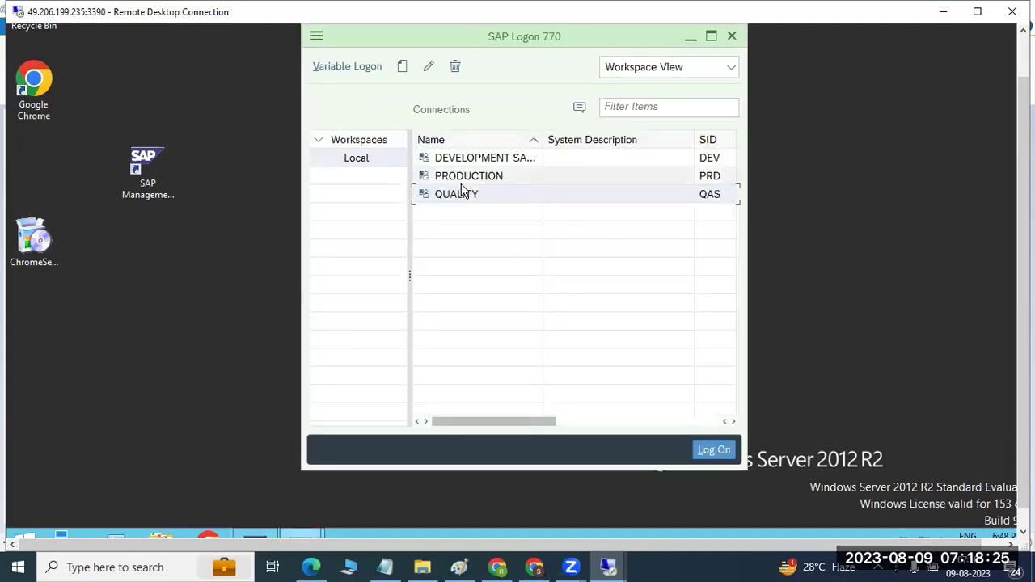
pyautogui.click(468, 176)
pyautogui.click(472, 201)
pyautogui.doubleClick(461, 202)
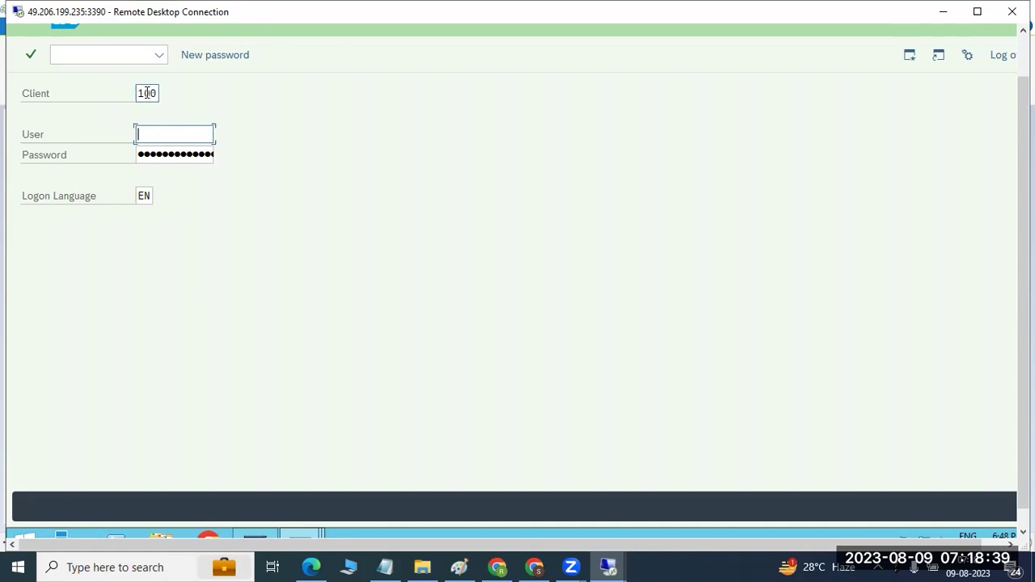
# Step: Replace client 100 with 001, log on as DDIC, then switch back to Paint
pyautogui.click(157, 93)
pyautogui.doubleClick(159, 89)
pyautogui.write('001ddic')
pyautogui.press('Tab')
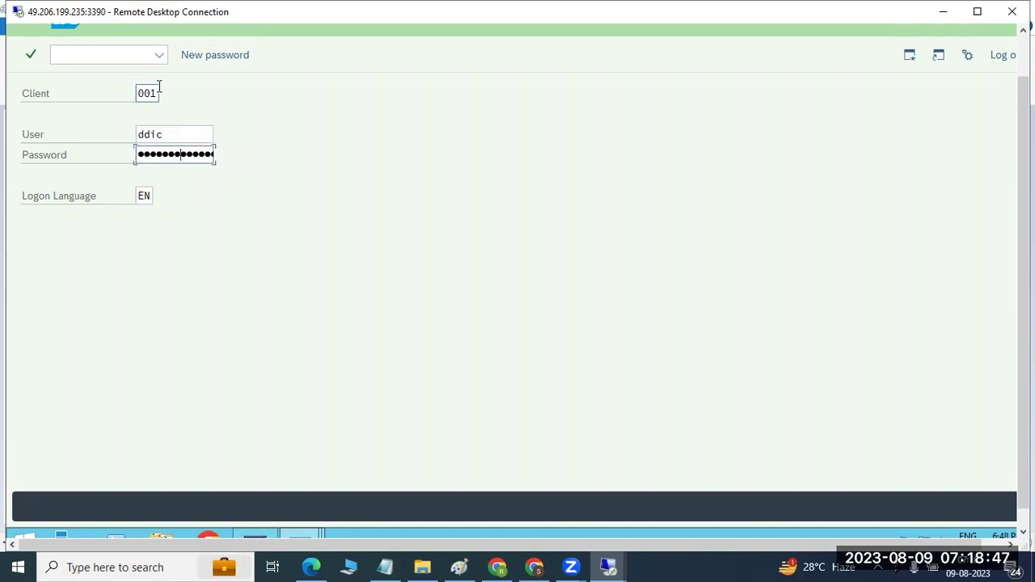
pyautogui.press('Return')
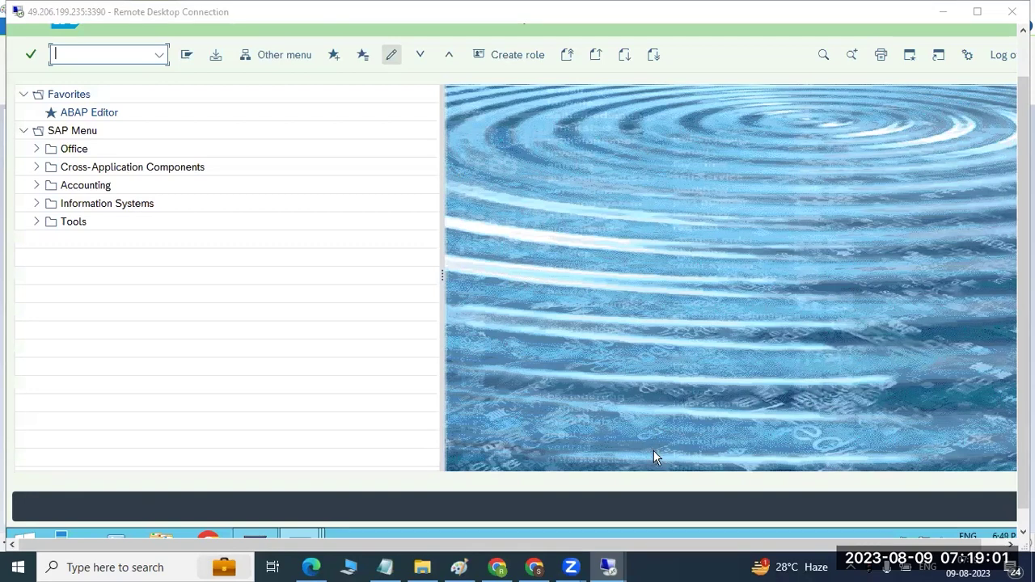
pyautogui.click(459, 567)
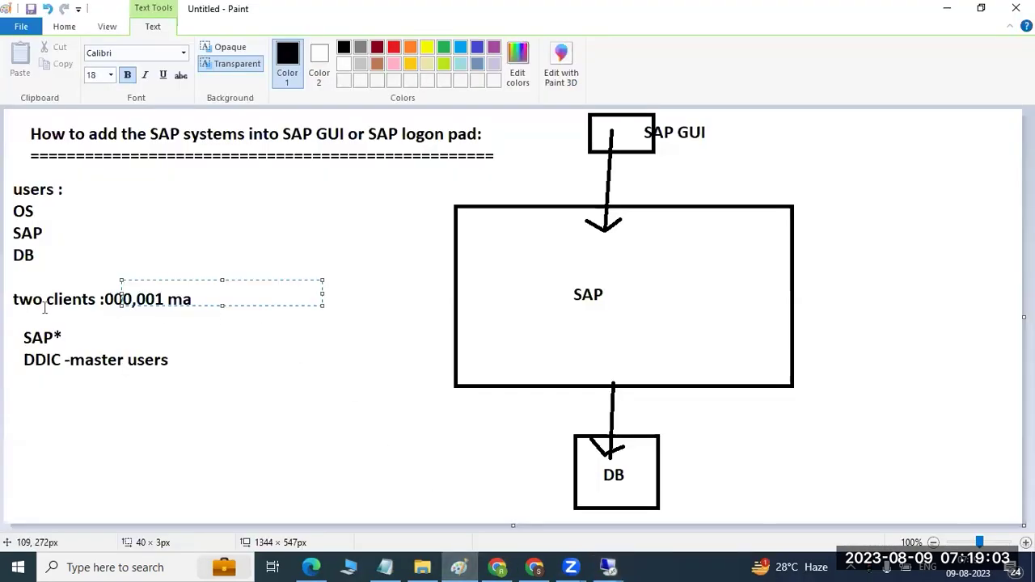
# Step: Write a new Paint note listing '000', '001 -master client' and '--custom client' on separate lines
pyautogui.click(174, 292)
pyautogui.moveTo(205, 227); pyautogui.dragTo(368, 416)
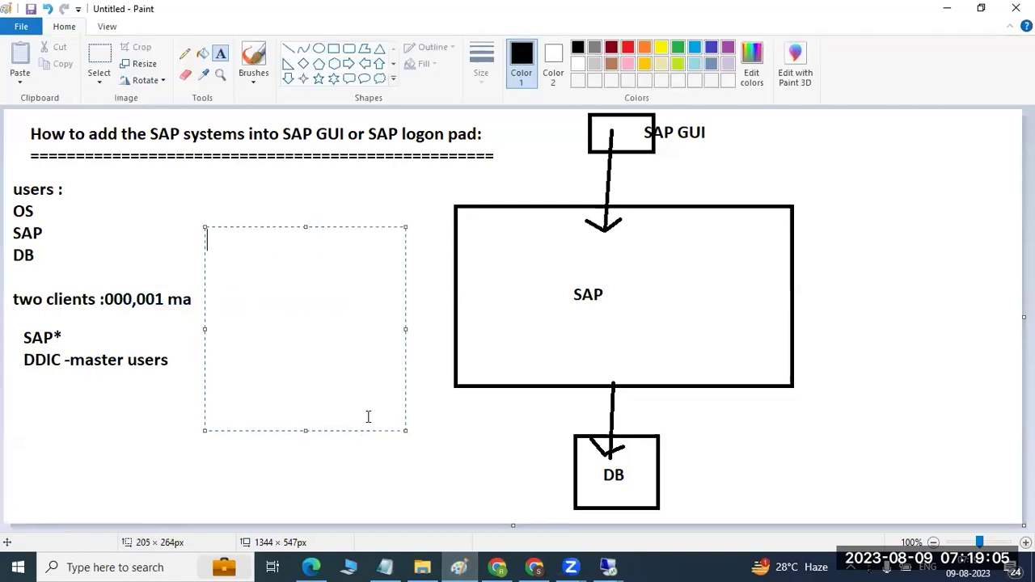
pyautogui.write('000')
pyautogui.press('Return')
pyautogui.write('001 -ma')
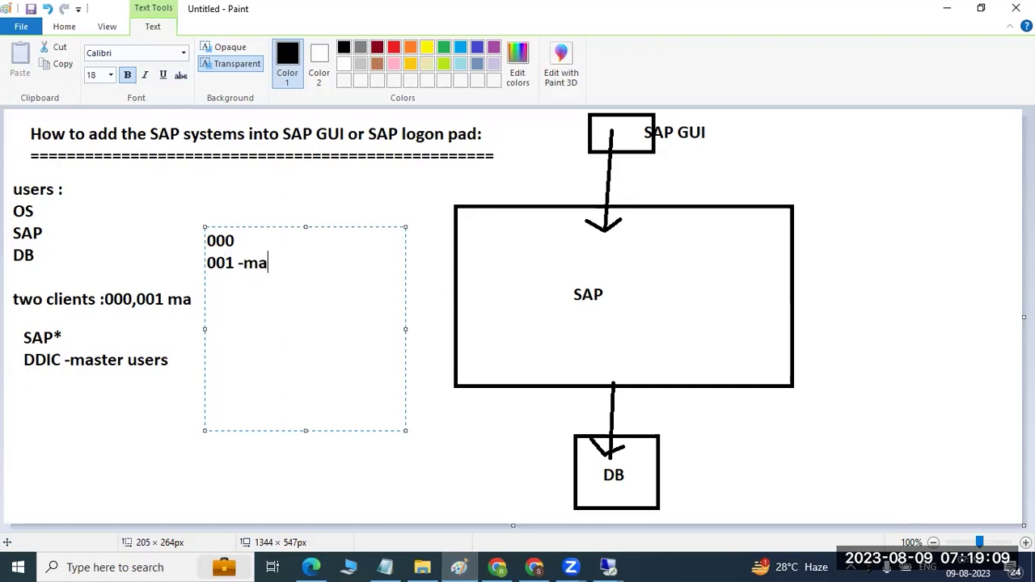
pyautogui.write('ster clie tns')
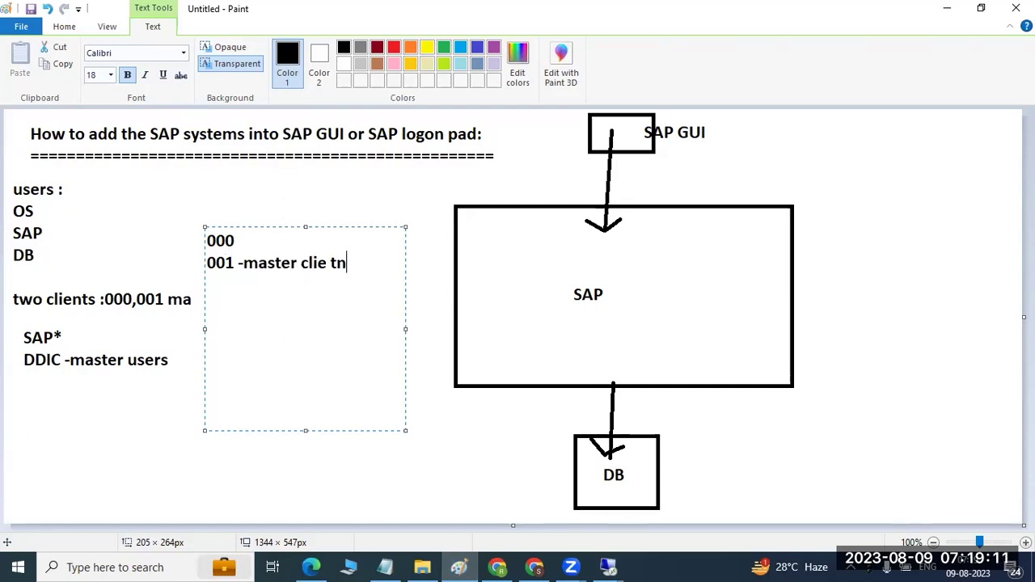
pyautogui.press('BackSpace')
pyautogui.press('BackSpace')
pyautogui.press('BackSpace')
pyautogui.press('BackSpace')
pyautogui.press('Return')
pyautogui.write('--custom client')
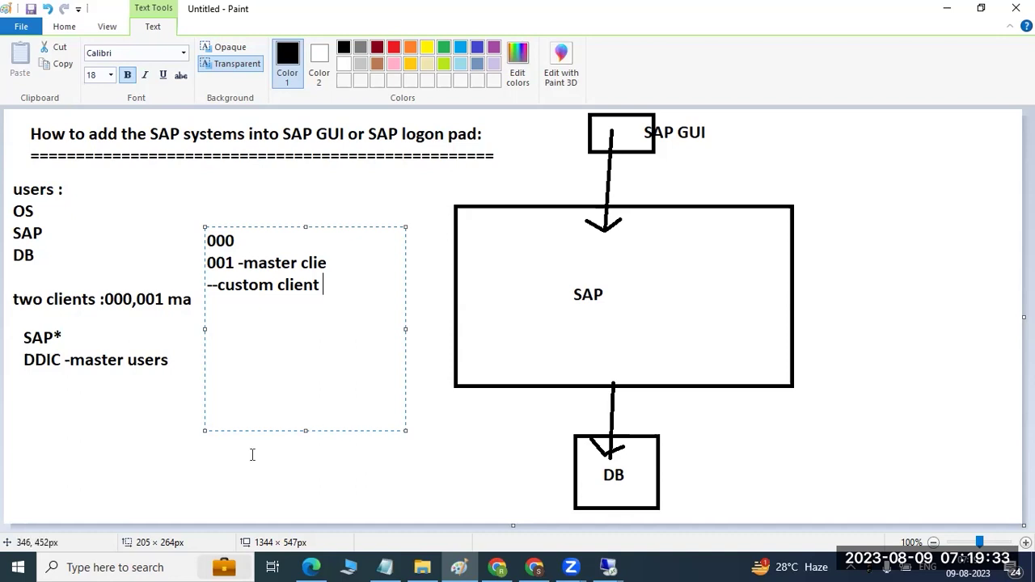
pyautogui.click(613, 566)
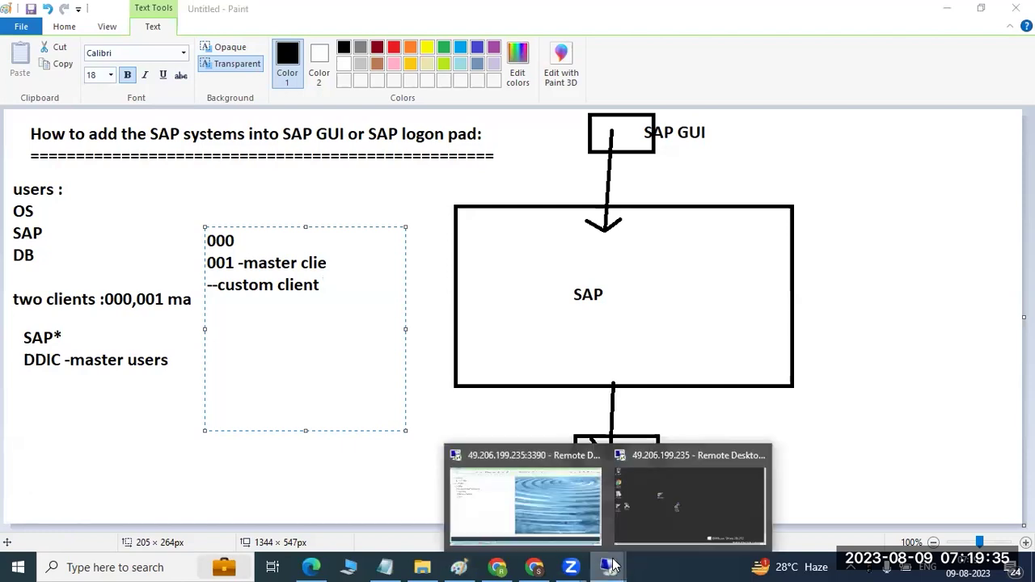
# Step: Return to the QAS client 001 Easy Access screen and drag the menu tree splitter left
pyautogui.click(557, 506)
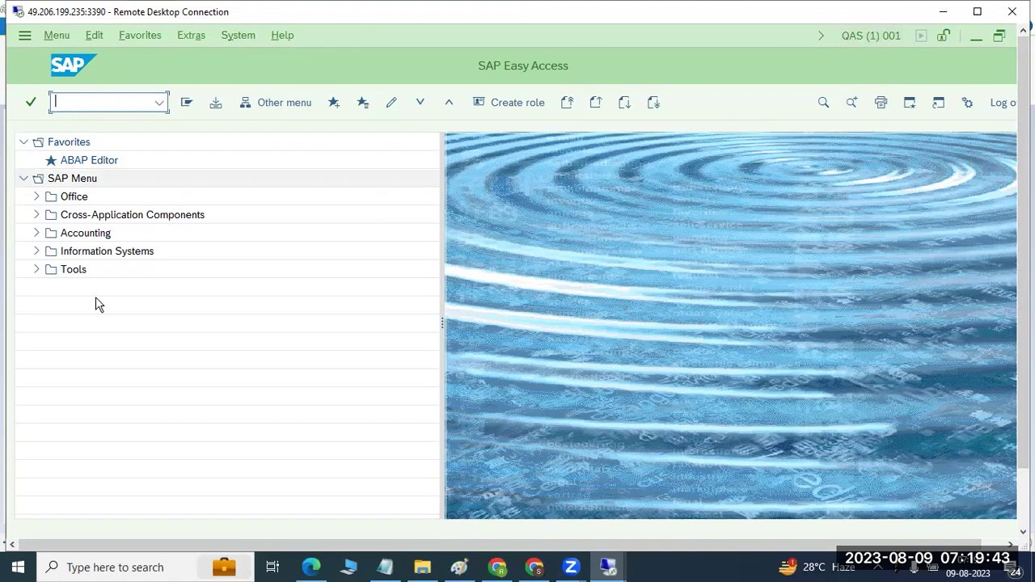
pyautogui.moveTo(441, 321); pyautogui.dragTo(323, 312)
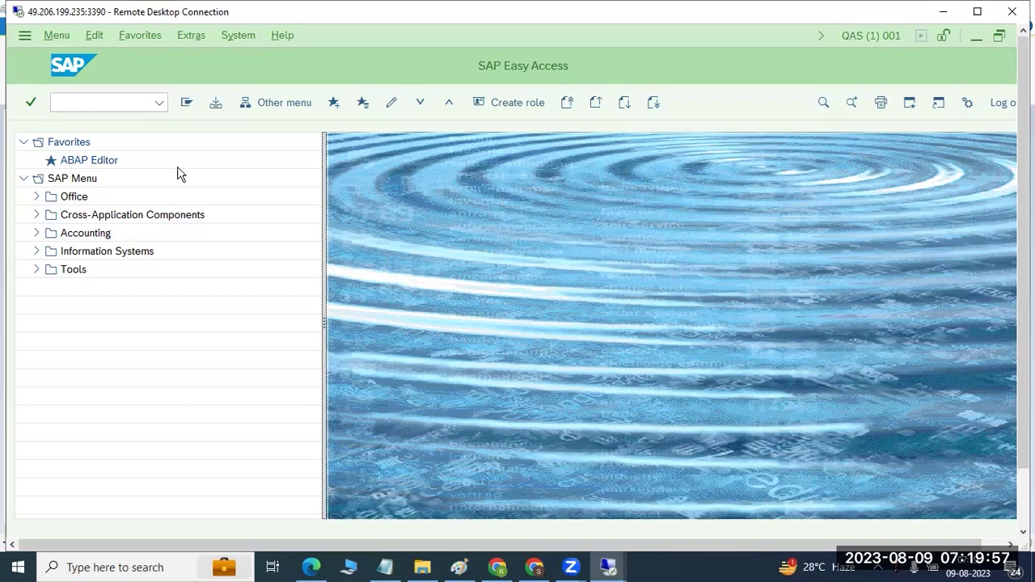
# Step: Minimise SAP Easy Access, move SAP Logon left, and open its Options dialog
pyautogui.click(976, 36)
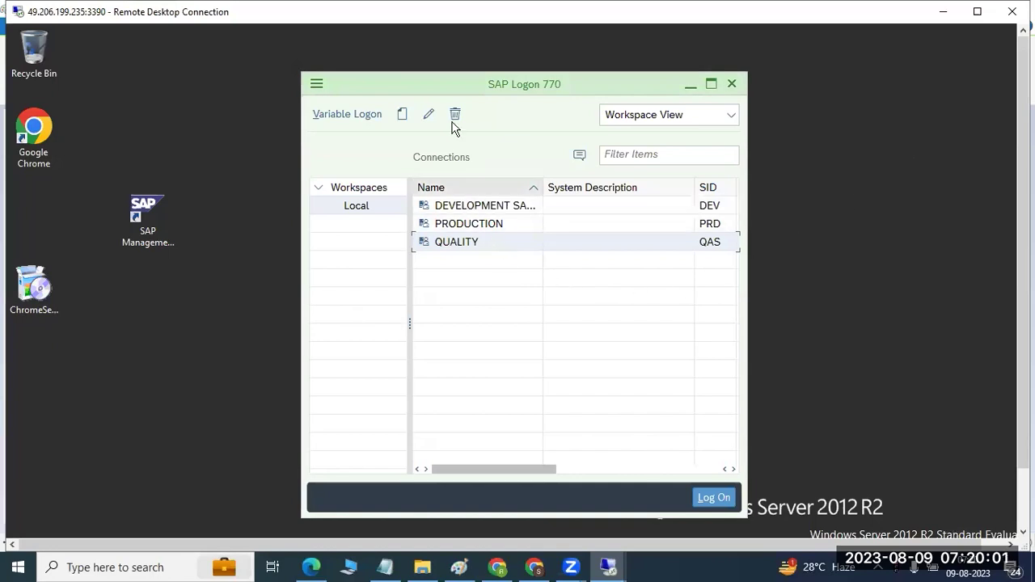
pyautogui.moveTo(428, 88); pyautogui.dragTo(324, 79)
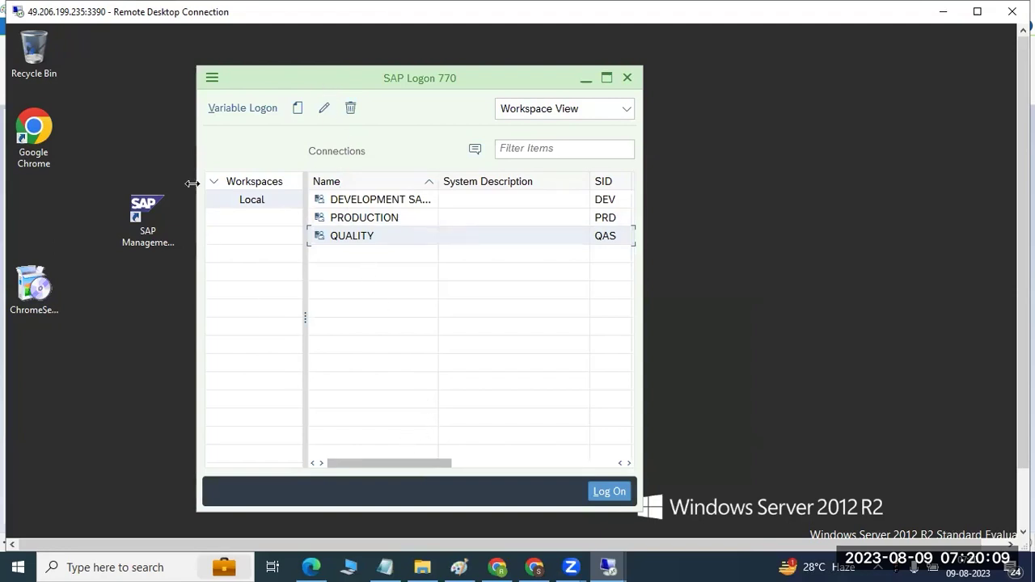
pyautogui.click(211, 77)
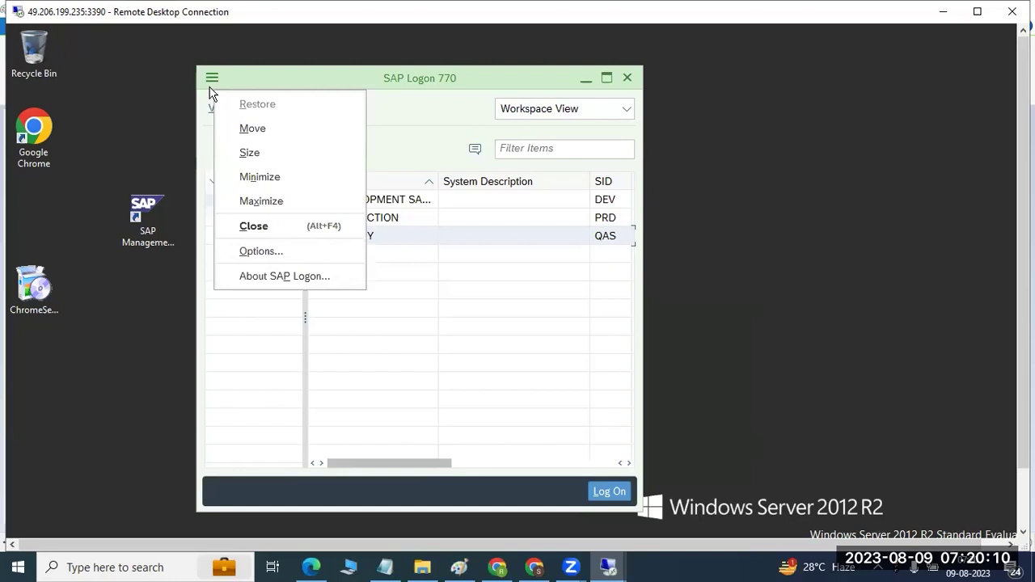
pyautogui.click(264, 249)
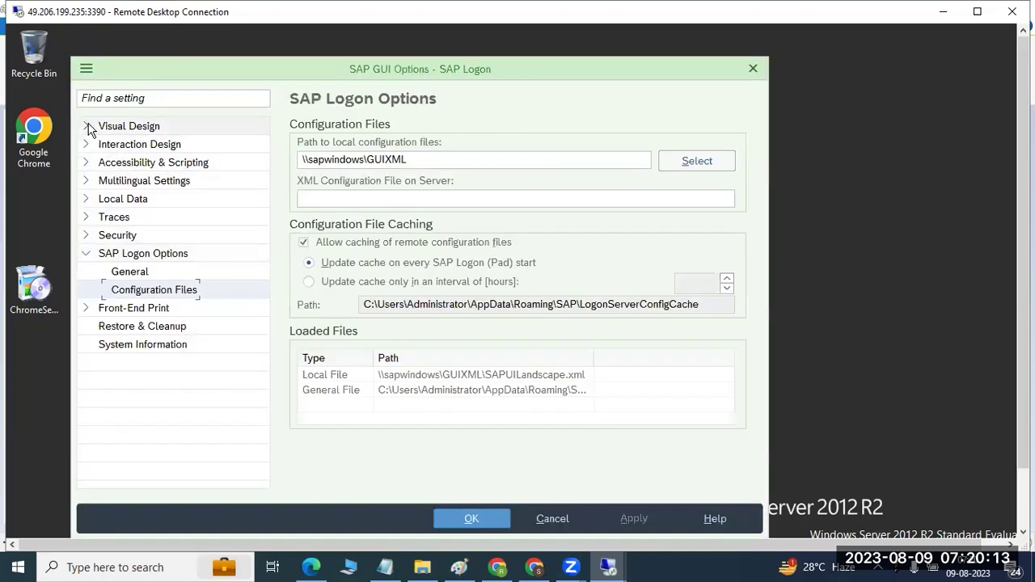
# Step: In Theme Settings, enable 'Show toolbar buttons with text', keep Belize Theme, and save with OK
pyautogui.click(87, 127)
pyautogui.click(119, 143)
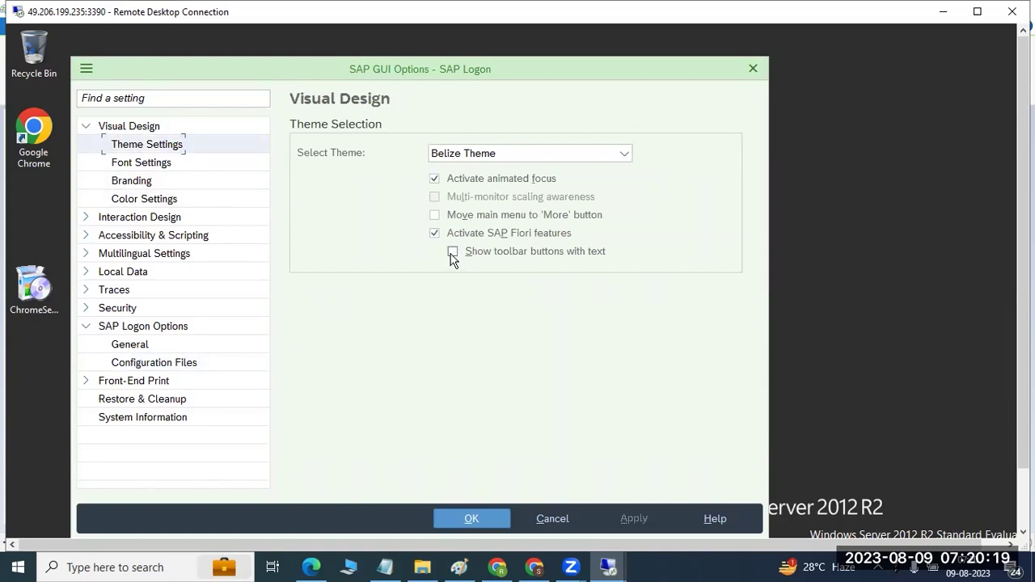
pyautogui.click(452, 255)
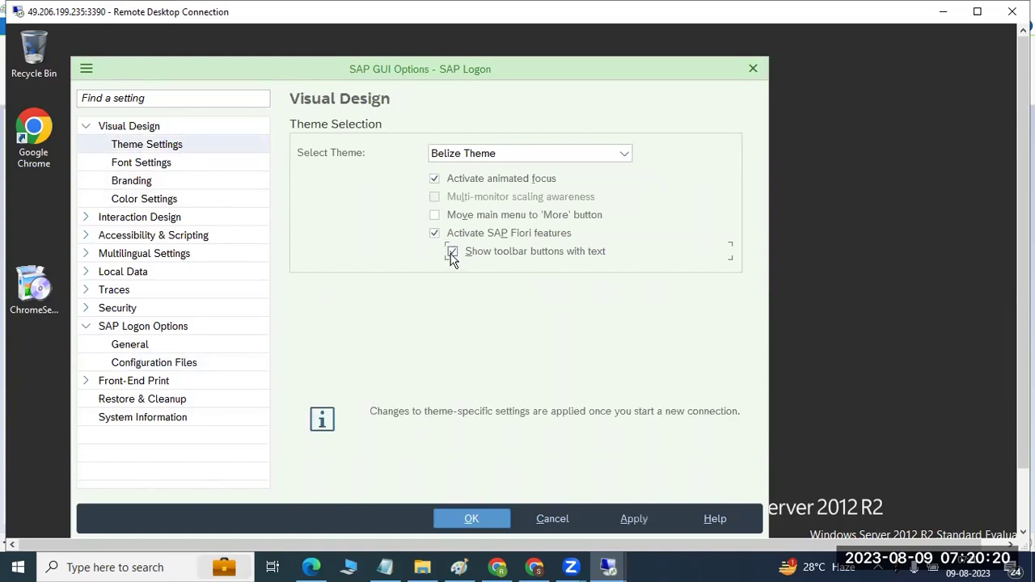
pyautogui.click(506, 158)
pyautogui.click(506, 159)
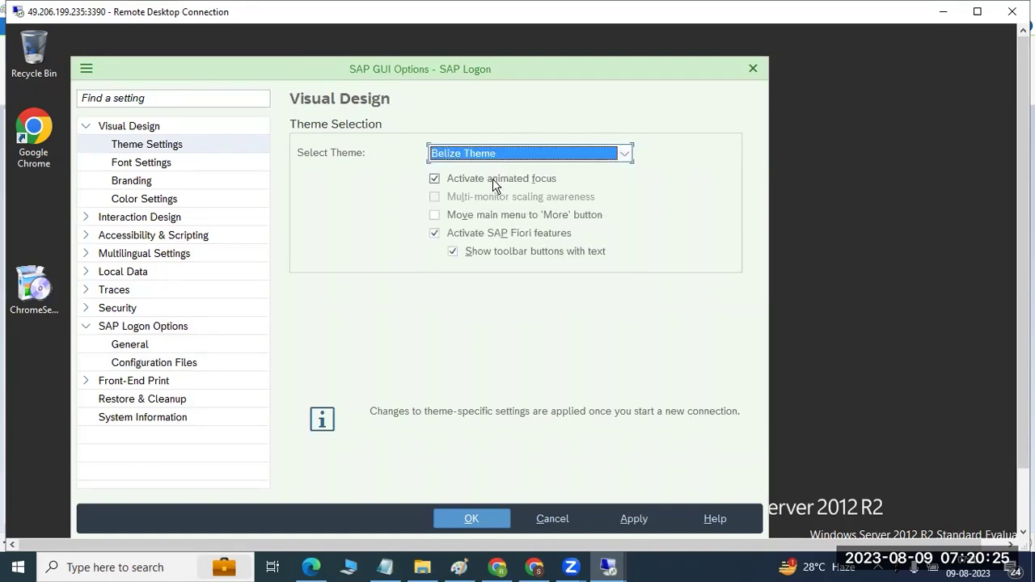
pyautogui.click(497, 161)
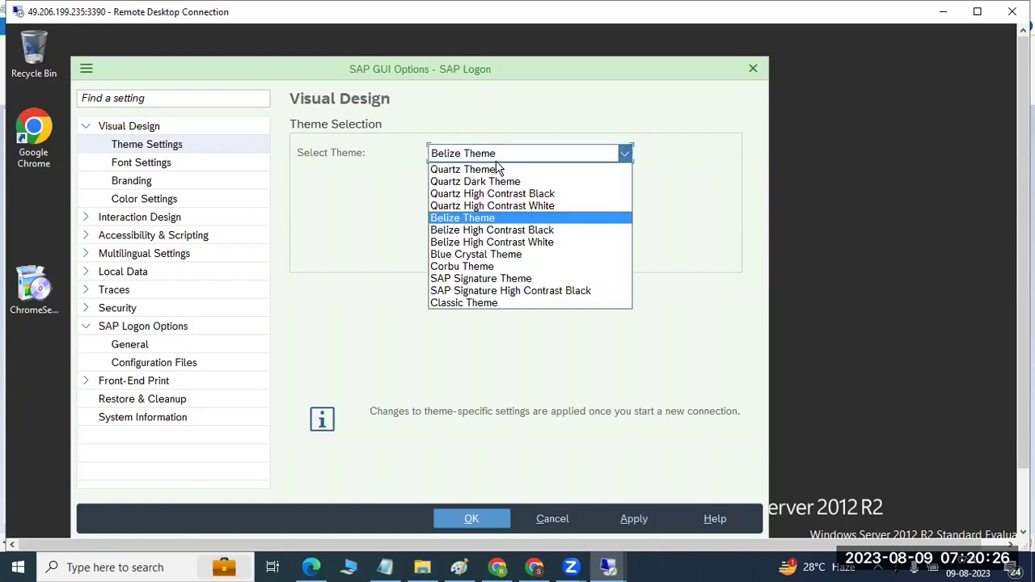
pyautogui.click(476, 219)
pyautogui.click(456, 521)
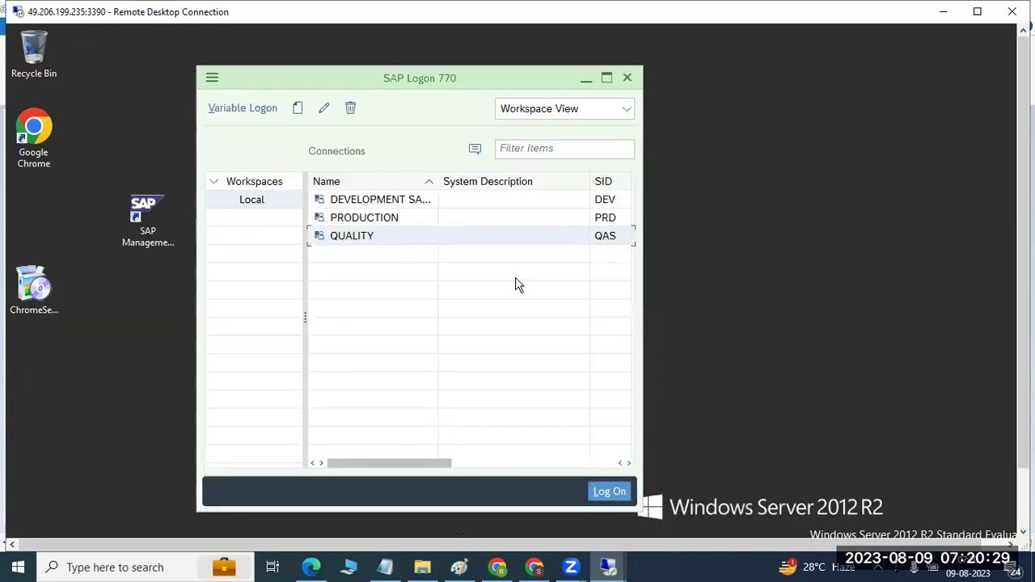
# Step: Close SAP Logon, switch to the SAP session, and log off, confirming Yes
pyautogui.click(626, 78)
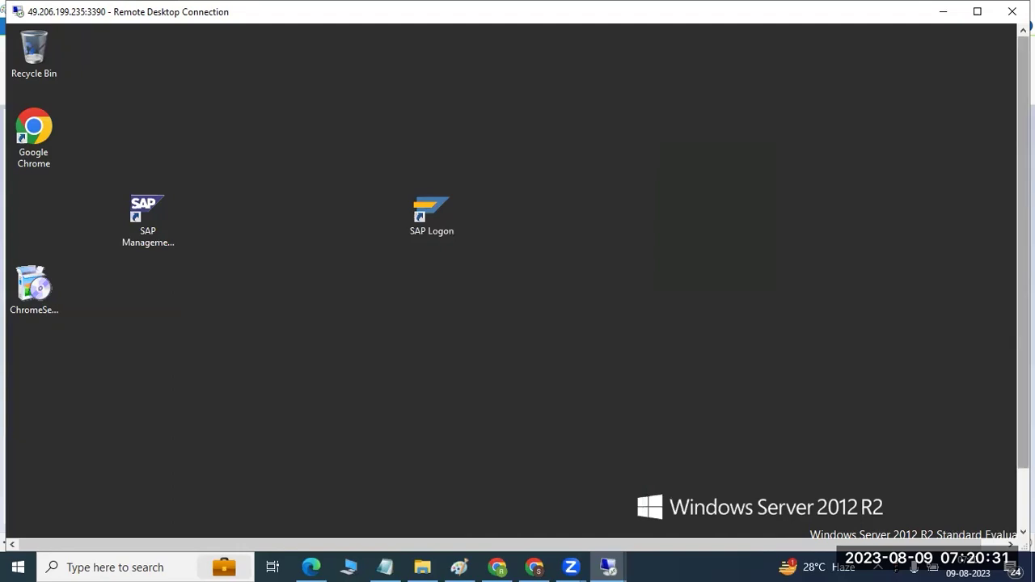
pyautogui.moveTo(288, 527)
pyautogui.click(370, 398)
pyautogui.click(352, 421)
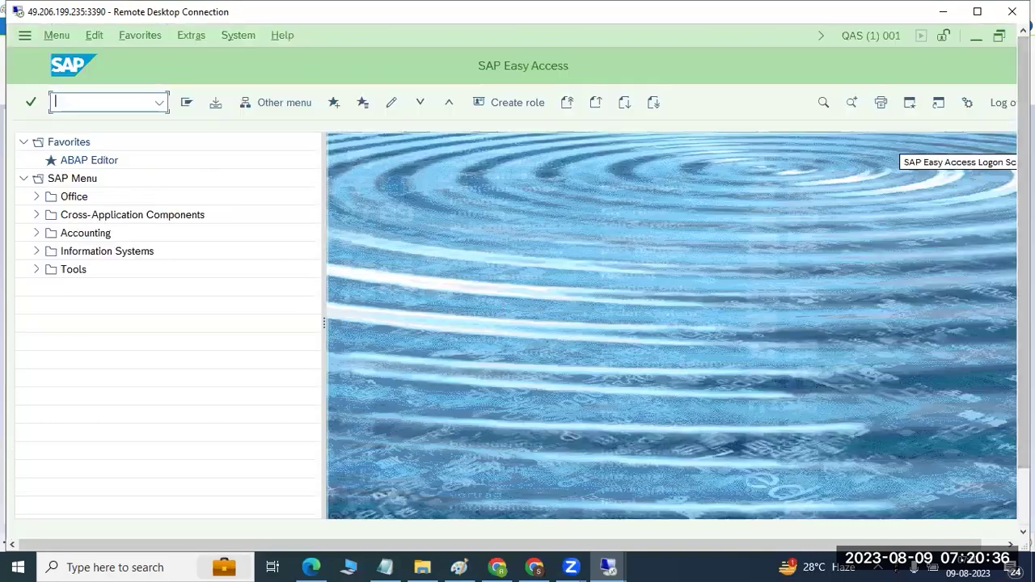
pyautogui.click(1015, 35)
pyautogui.click(179, 361)
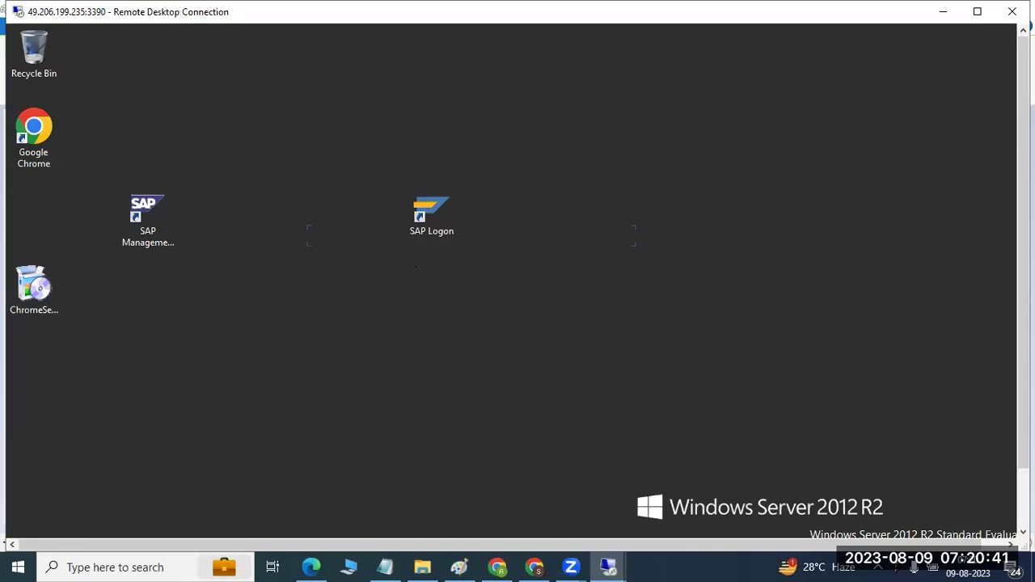
# Step: Close SAP Logon completely and relaunch it from the desktop, allowing it to run
pyautogui.click(312, 526)
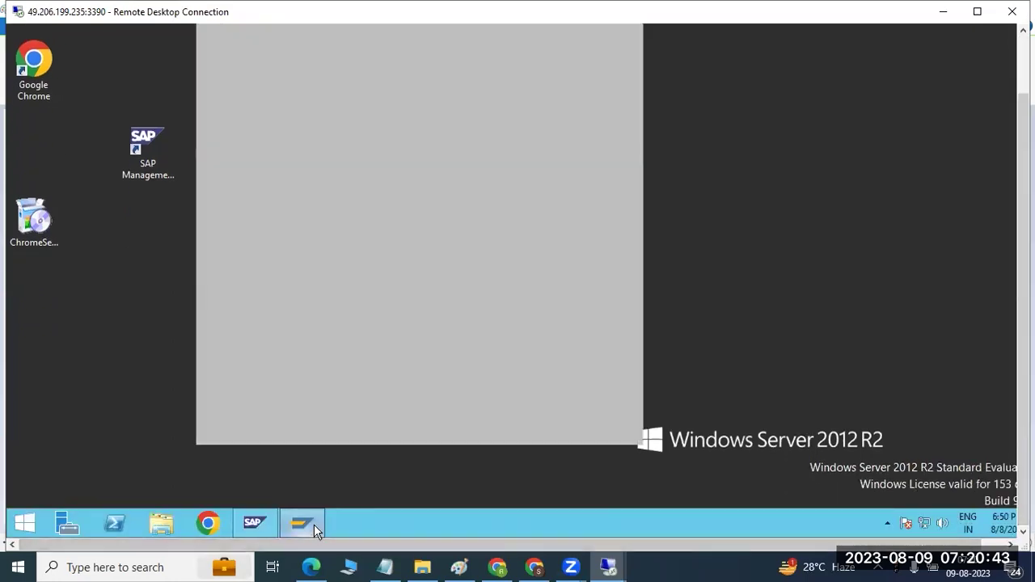
pyautogui.rightClick(313, 524)
pyautogui.click(293, 488)
pyautogui.doubleClick(431, 145)
pyautogui.click(566, 257)
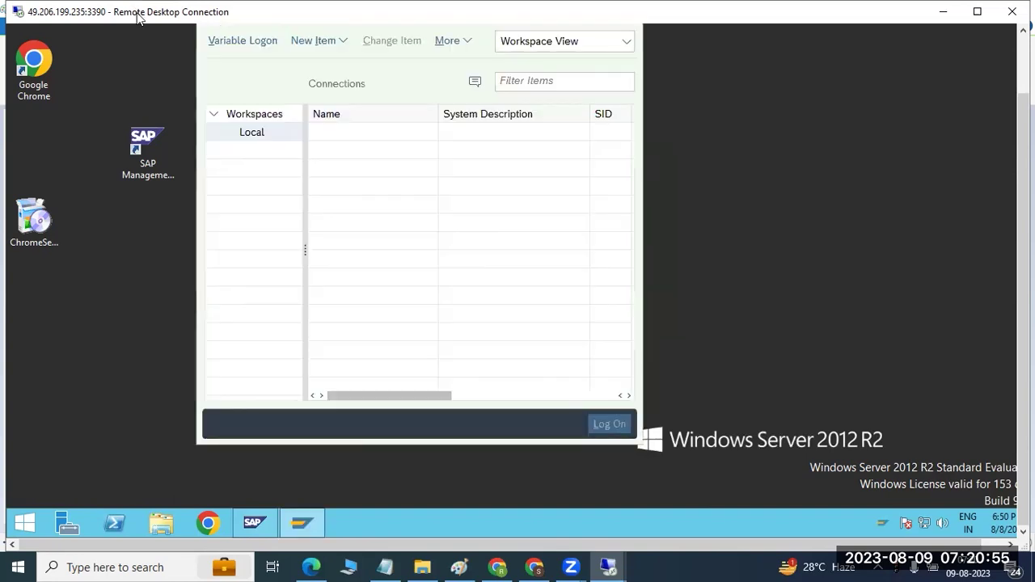
# Step: Check the additional connection actions in the empty list, then reopen SAP GUI Options
pyautogui.moveTo(1023, 245); pyautogui.dragTo(1023, 174)
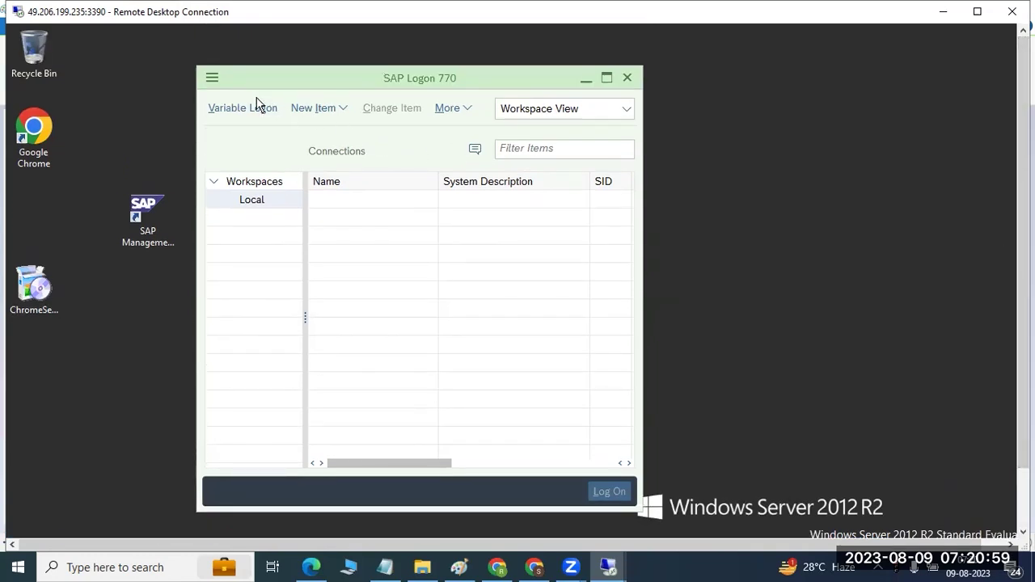
pyautogui.click(452, 110)
pyautogui.click(212, 81)
pyautogui.click(253, 248)
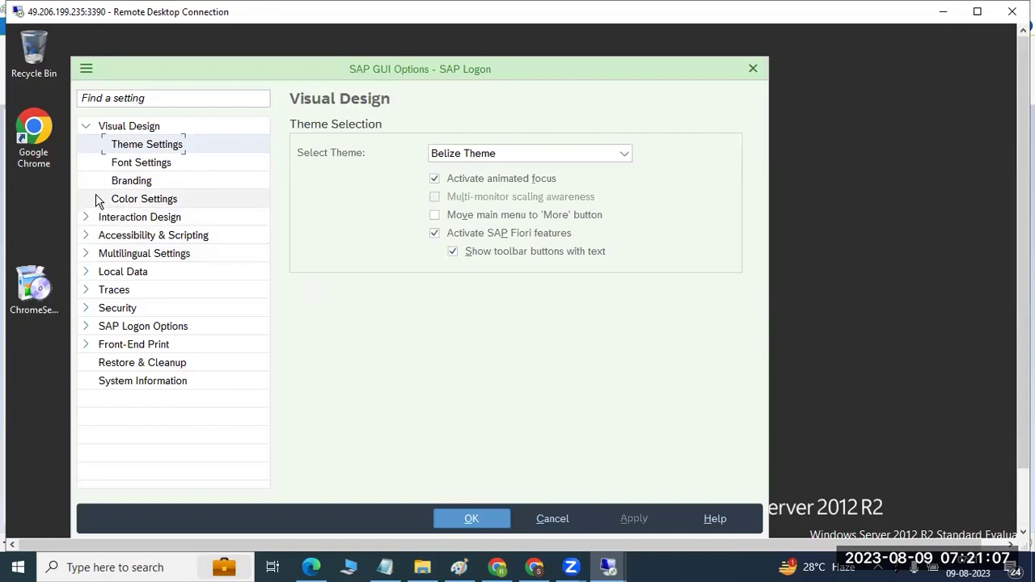
pyautogui.click(84, 327)
pyautogui.click(121, 363)
pyautogui.click(408, 160)
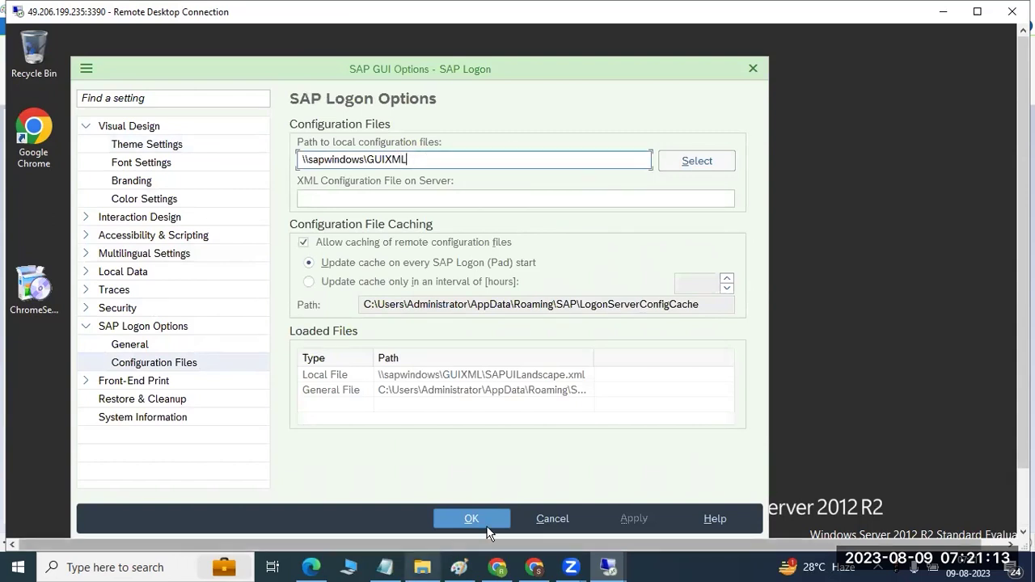
pyautogui.click(534, 515)
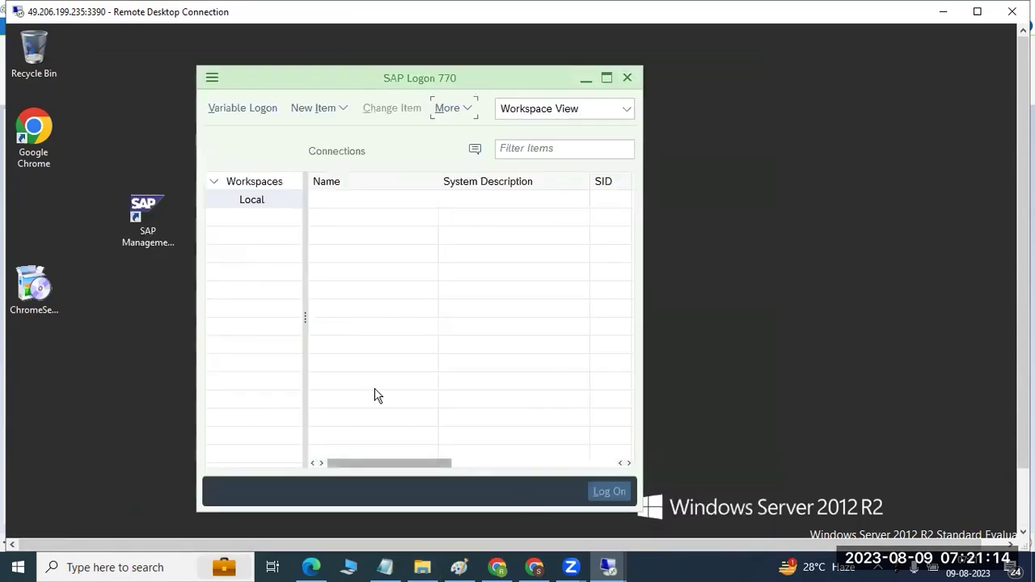
pyautogui.click(314, 116)
# Step: Start a new User Specified connection described QUALITY with system ID QAS, then launch SAP Management Console
pyautogui.click(332, 131)
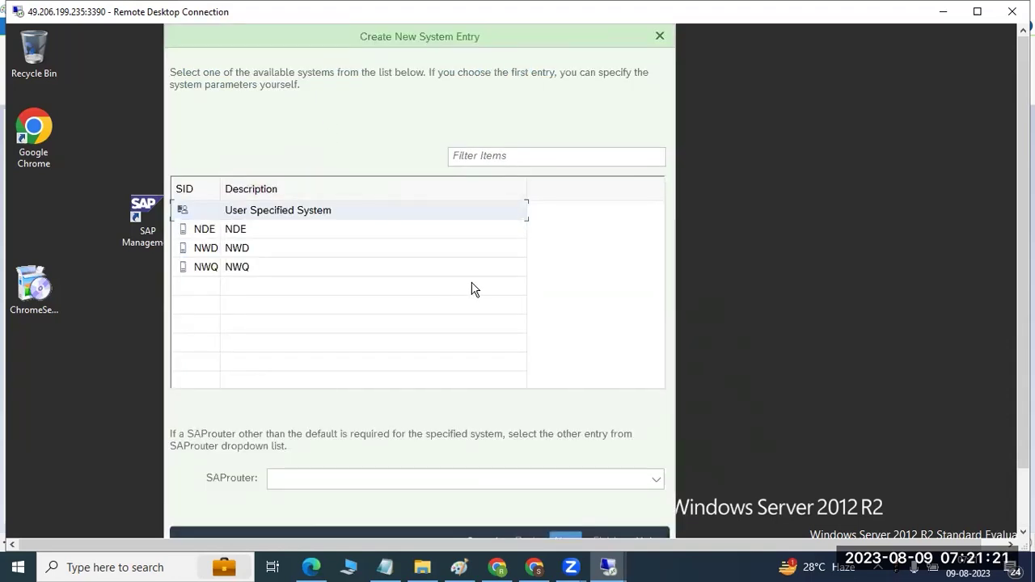
pyautogui.press('Return')
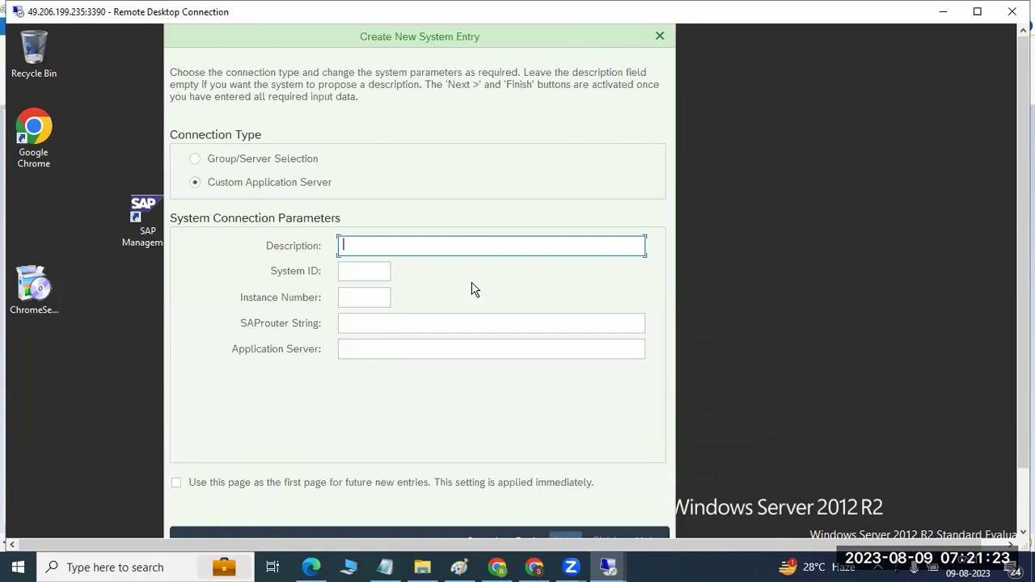
pyautogui.write('D')
pyautogui.write('QUALITY')
pyautogui.press('Tab')
pyautogui.write('QAS')
pyautogui.press('Tab')
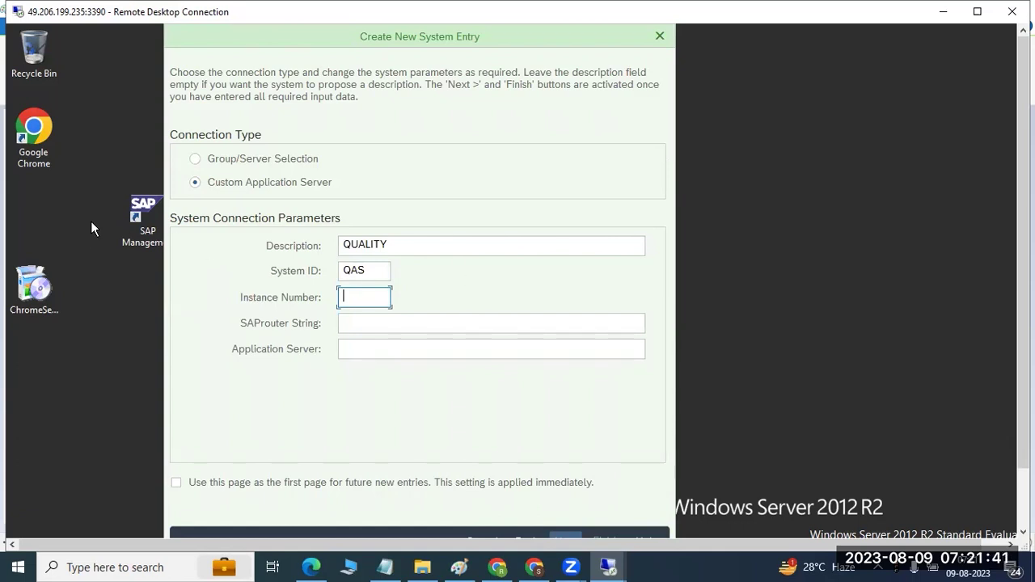
pyautogui.click(152, 200)
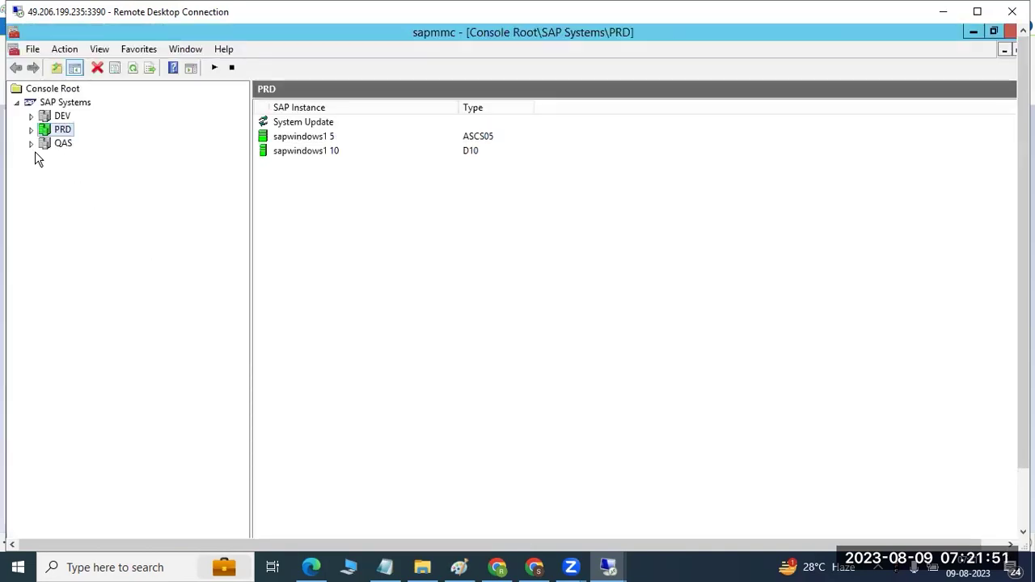
# Step: Expand DEV, PRD and QAS in the console to list their instances, including QAS sapwindows1 20
pyautogui.click(31, 143)
pyautogui.click(45, 171)
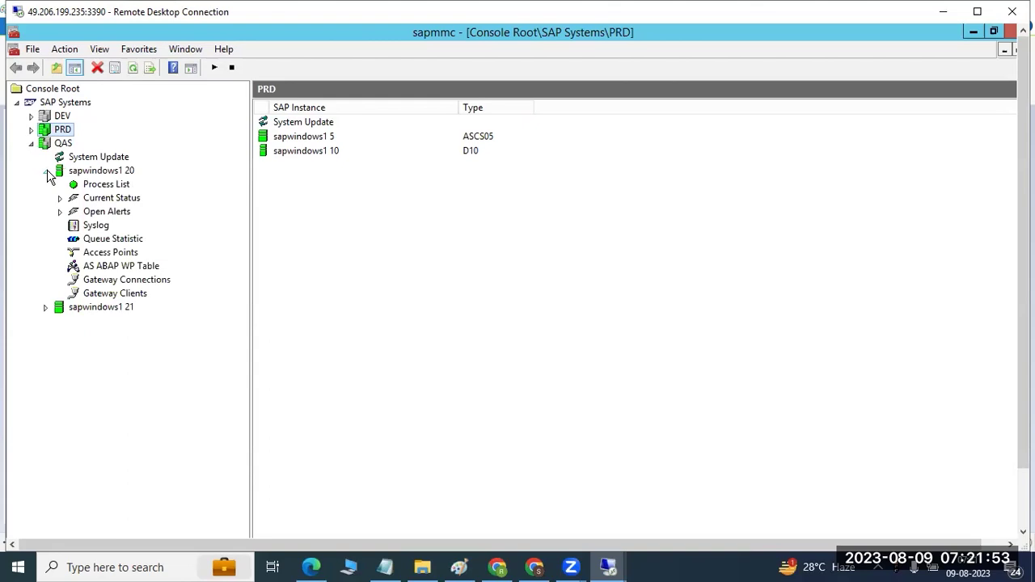
pyautogui.click(30, 116)
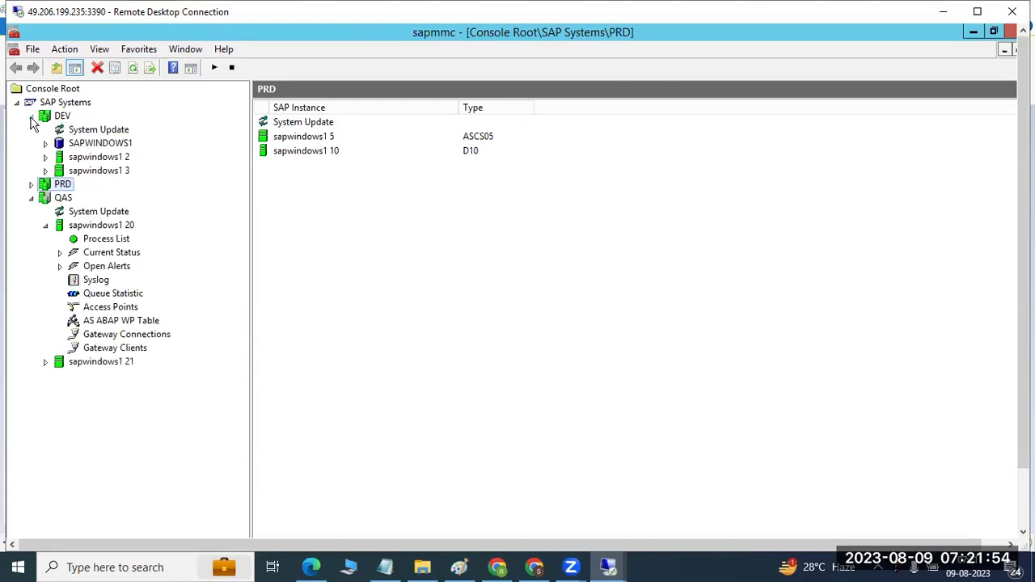
pyautogui.click(31, 198)
pyautogui.click(32, 198)
pyautogui.click(31, 184)
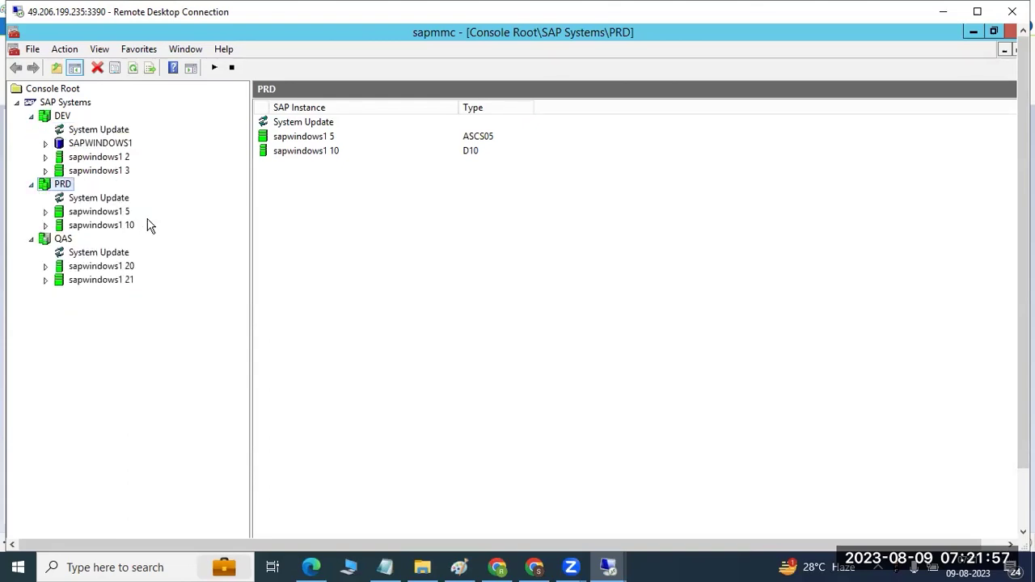
pyautogui.moveTo(1023, 394); pyautogui.dragTo(1023, 453)
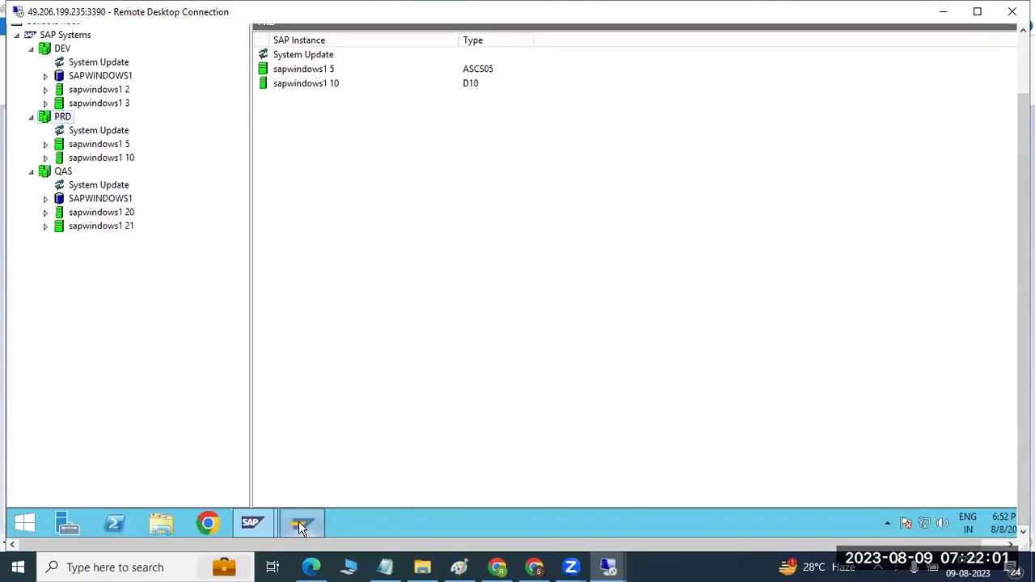
pyautogui.click(300, 524)
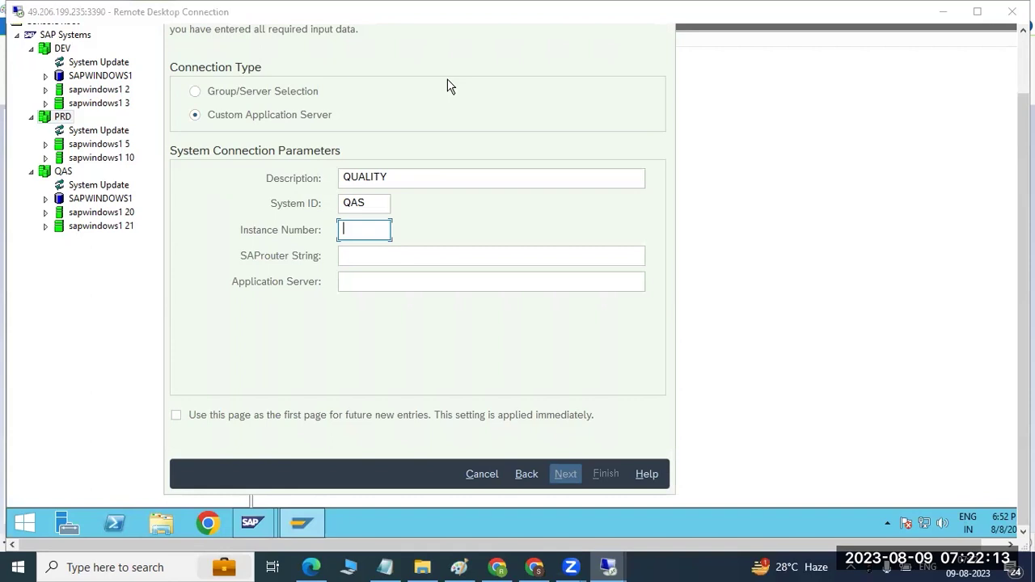
# Step: Enter instance number 20 and application server sapwindows1 for the QUALITY connection
pyautogui.click(380, 202)
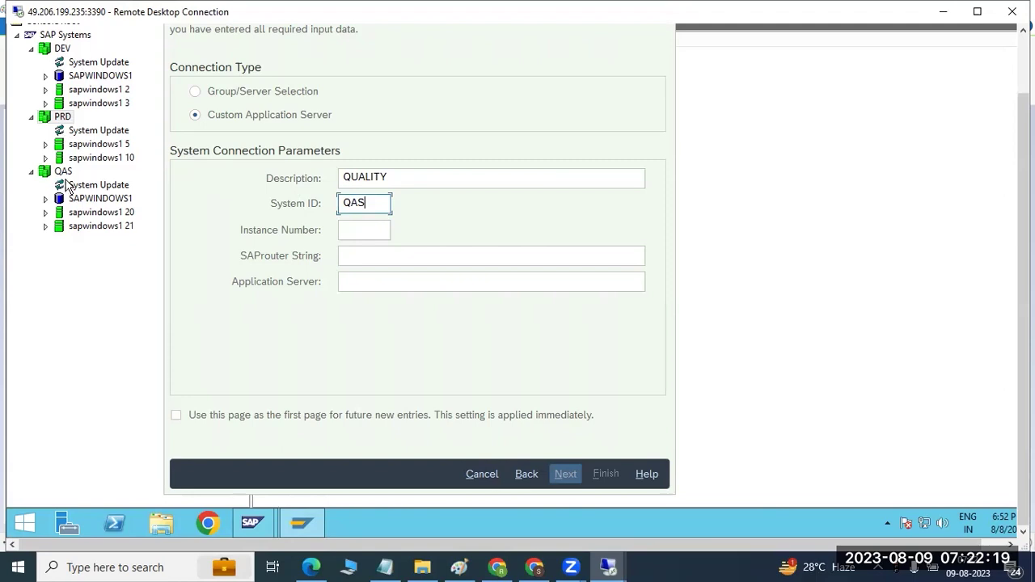
pyautogui.click(348, 232)
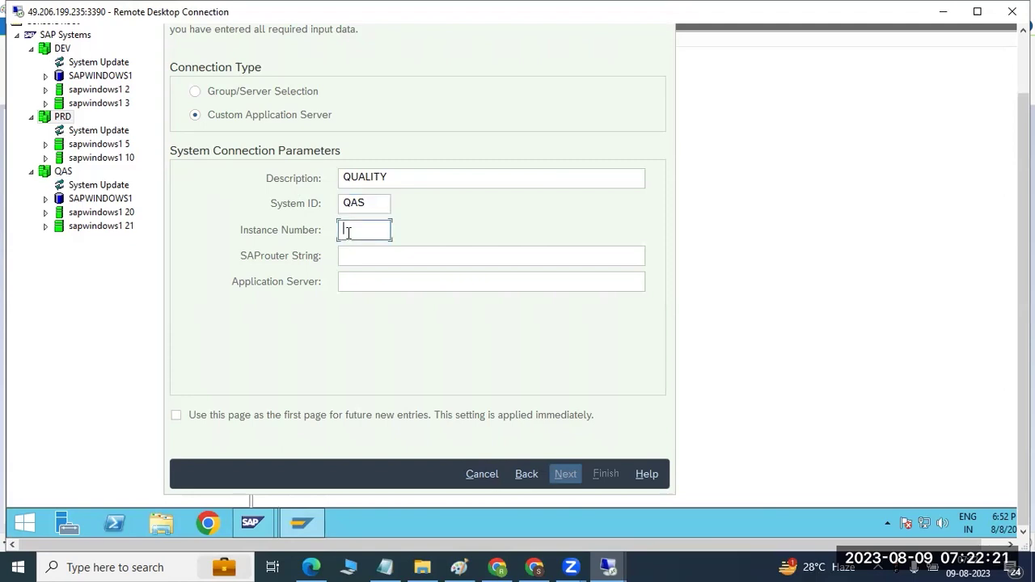
pyautogui.write('20')
pyautogui.press('Tab')
pyautogui.press('Tab')
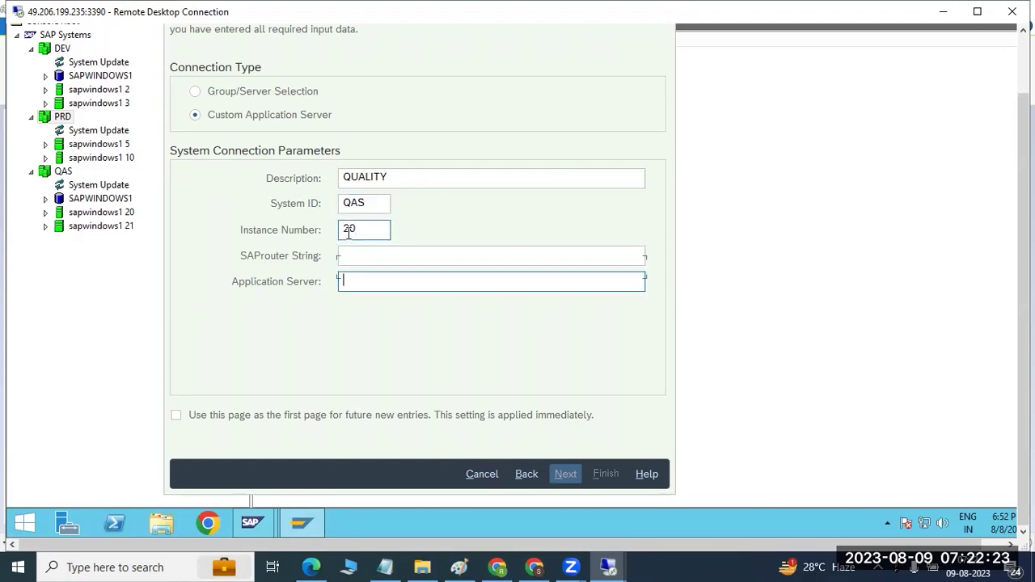
pyautogui.write('sapwindows1')
# Step: Finish creating the QUALITY connection and open its client 100 logon screen
pyautogui.press('Return')
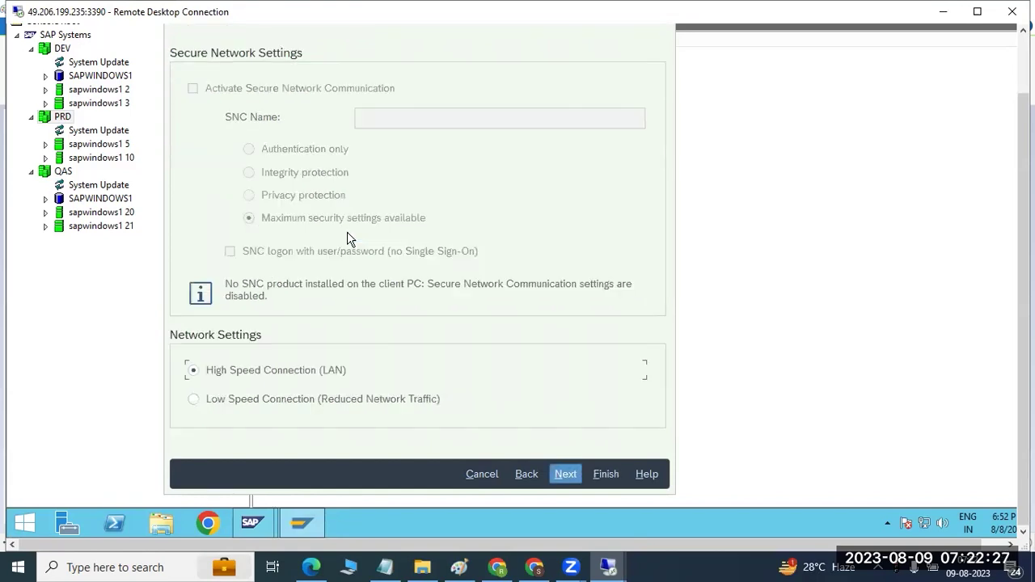
pyautogui.press('Return')
pyautogui.press('Return')
pyautogui.doubleClick(347, 132)
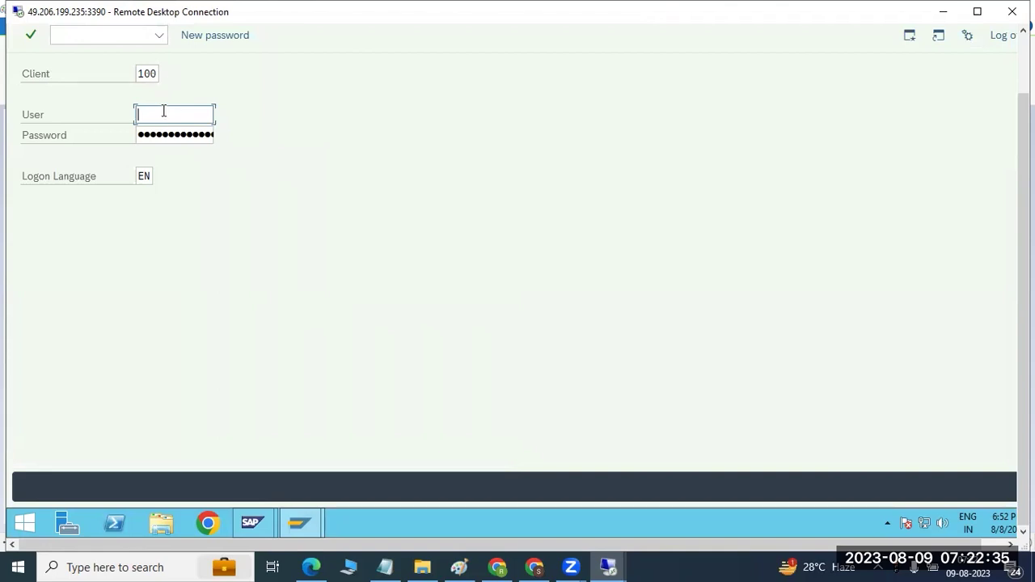
# Step: Log on to client 100 as user DDIC with the account password
pyautogui.write('ddic')
pyautogui.press('Tab')
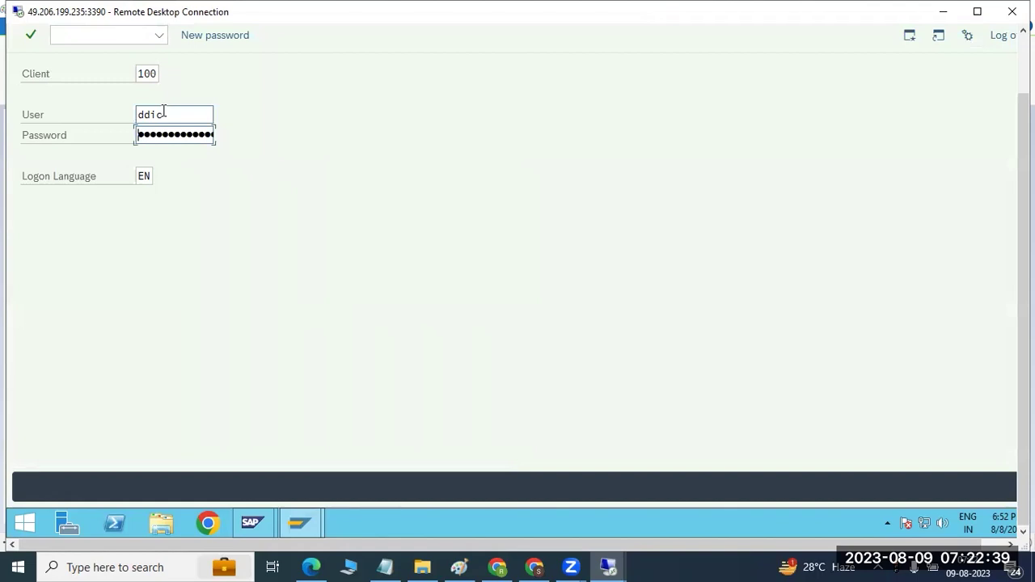
pyautogui.write('••')
pyautogui.press('Return')
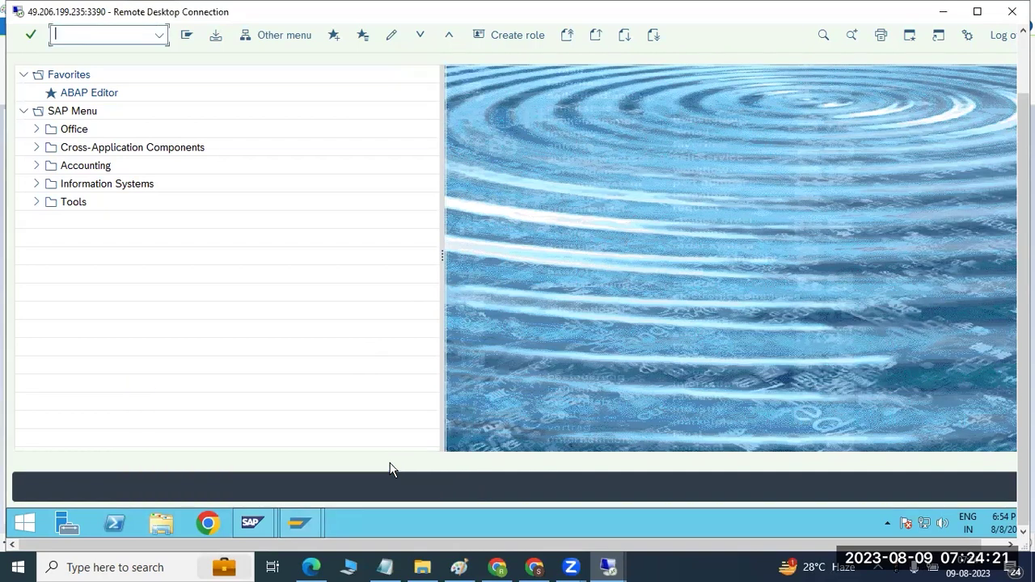
pyautogui.moveTo(1024, 422); pyautogui.dragTo(1018, 356)
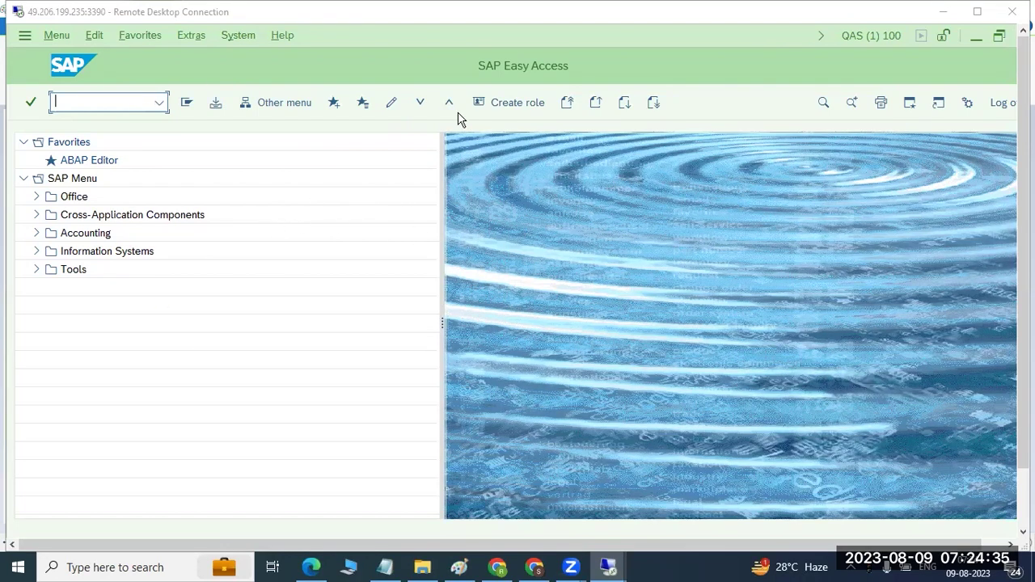
pyautogui.click(91, 103)
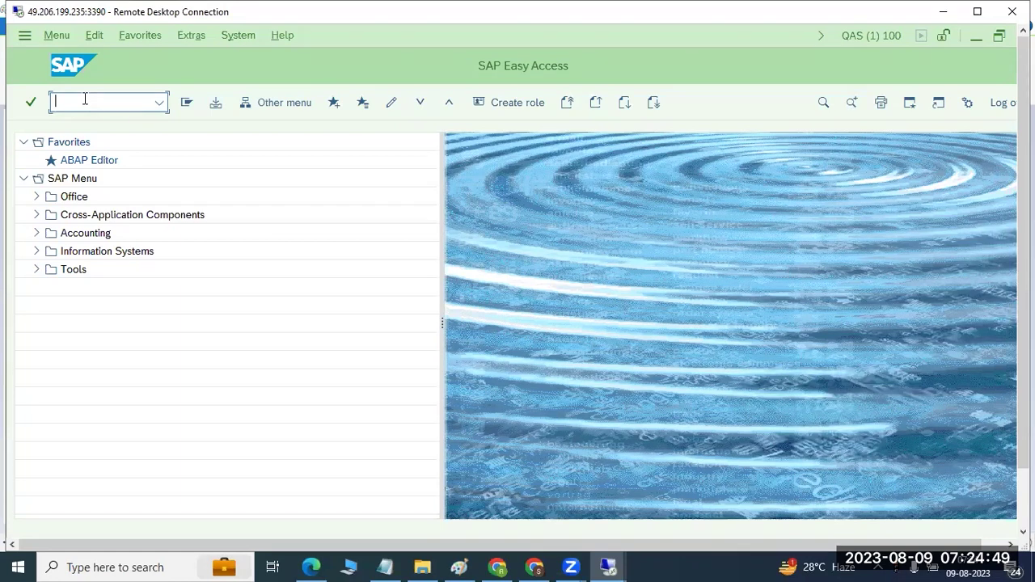
pyautogui.click(458, 567)
# Step: Add a 'T-codes' text box below the master users note, then bring SAP Easy Access forward
pyautogui.click(129, 423)
pyautogui.moveTo(395, 451); pyautogui.dragTo(449, 458)
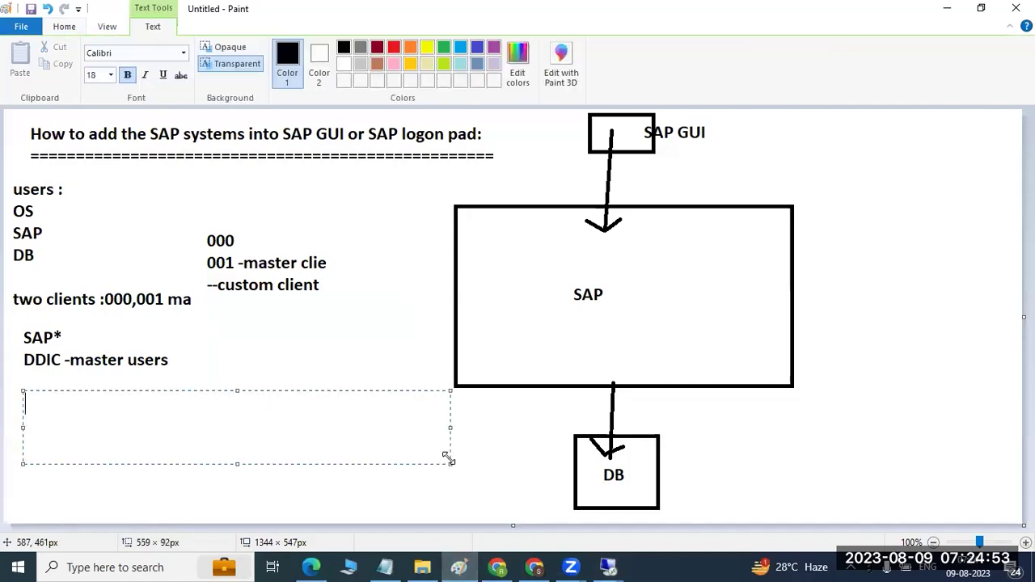
pyautogui.write('T-codes')
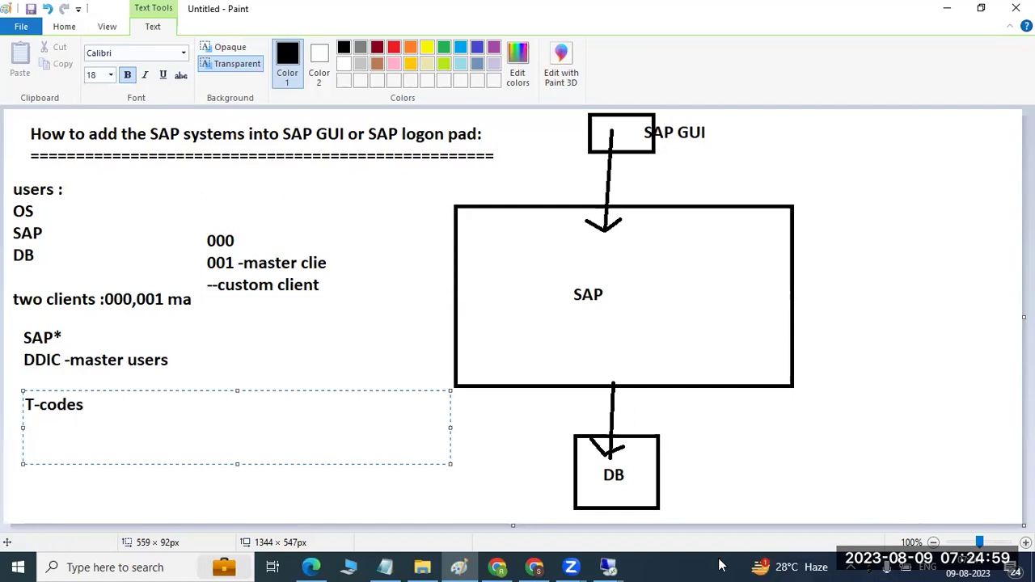
pyautogui.moveTo(612, 566)
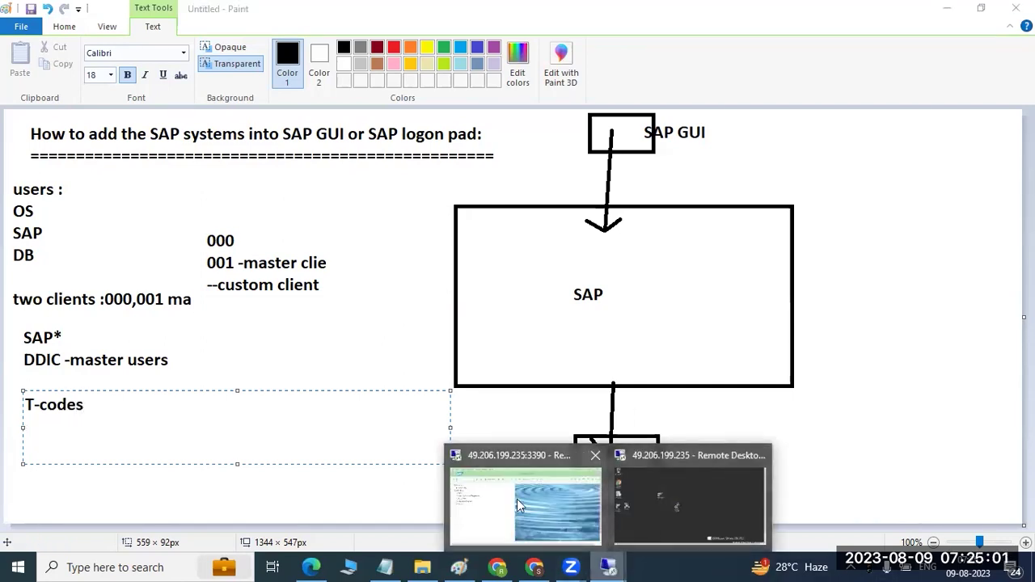
pyautogui.click(505, 497)
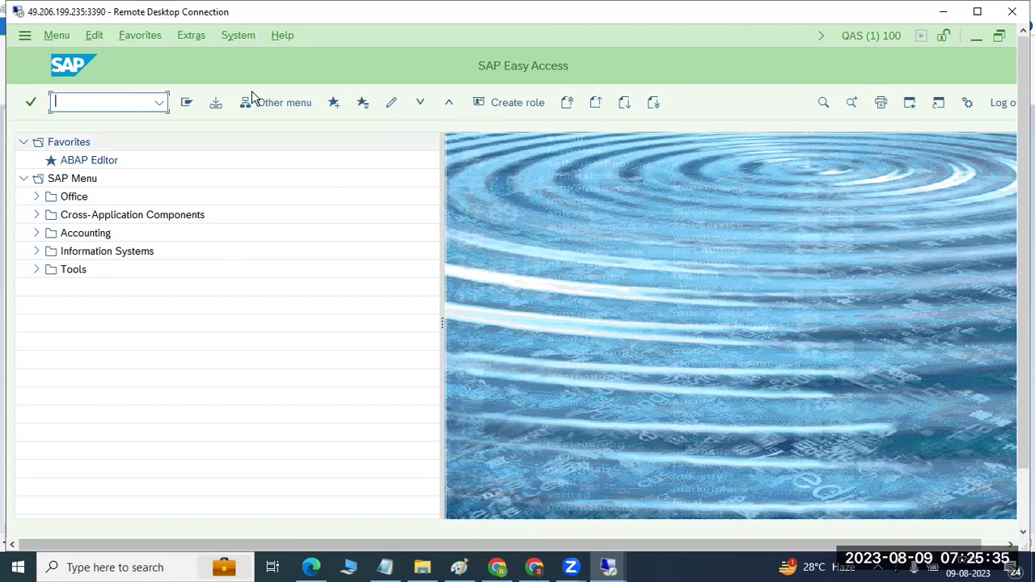
# Step: Look through the SAP System and Extras menus without choosing anything, then return to Paint
pyautogui.click(241, 37)
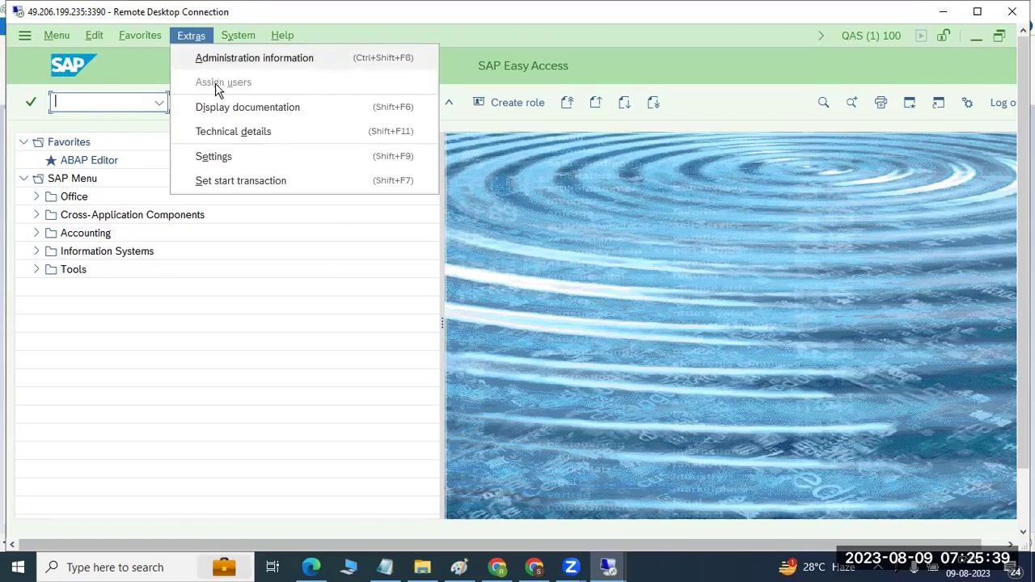
pyautogui.click(555, 265)
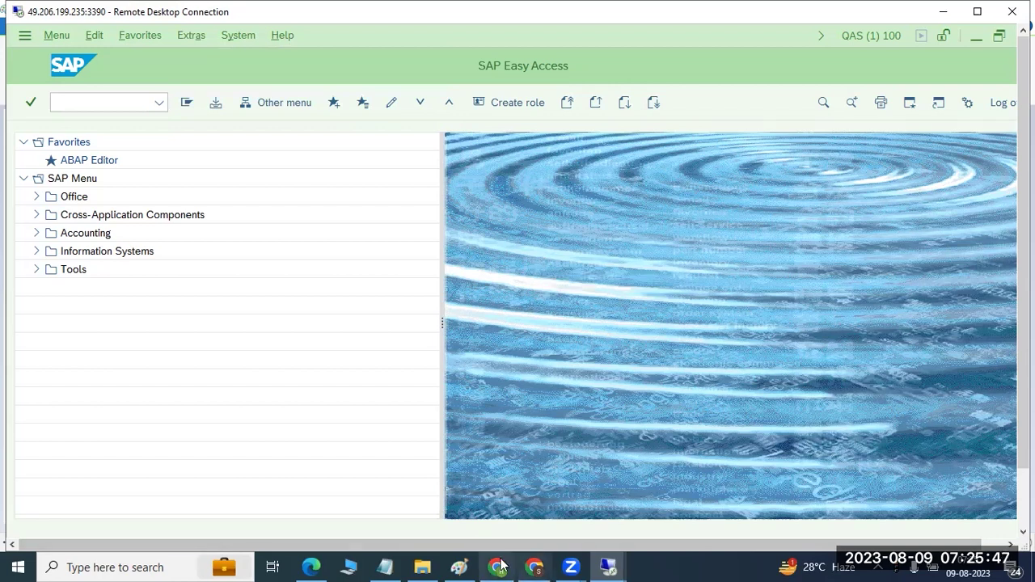
pyautogui.click(474, 566)
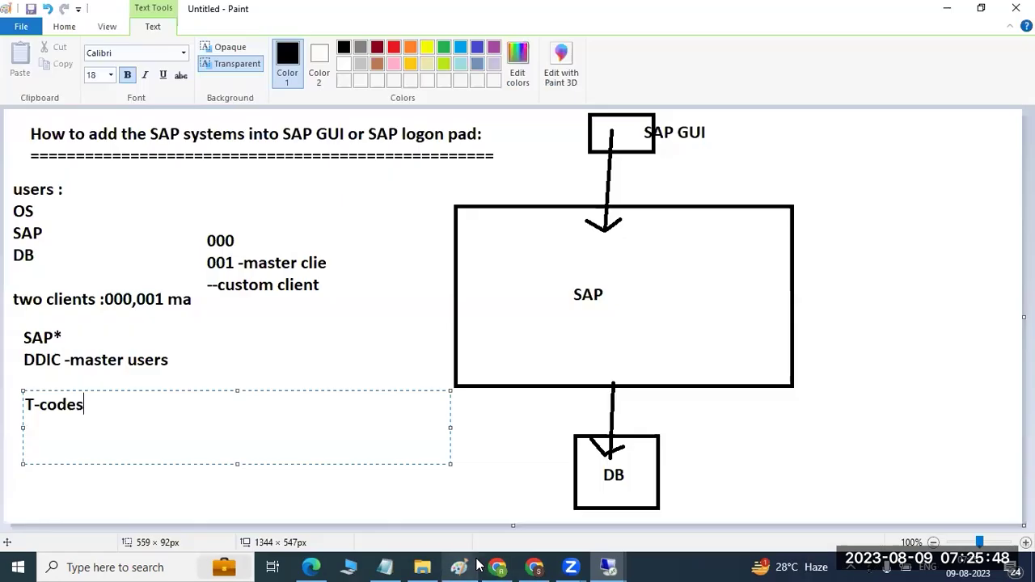
# Step: List the modules 'bassi', 'SD MM' and 'FI CO' on separate lines beside the T-codes heading
pyautogui.click(834, 404)
pyautogui.moveTo(166, 321); pyautogui.dragTo(432, 502)
pyautogui.write('bassi')
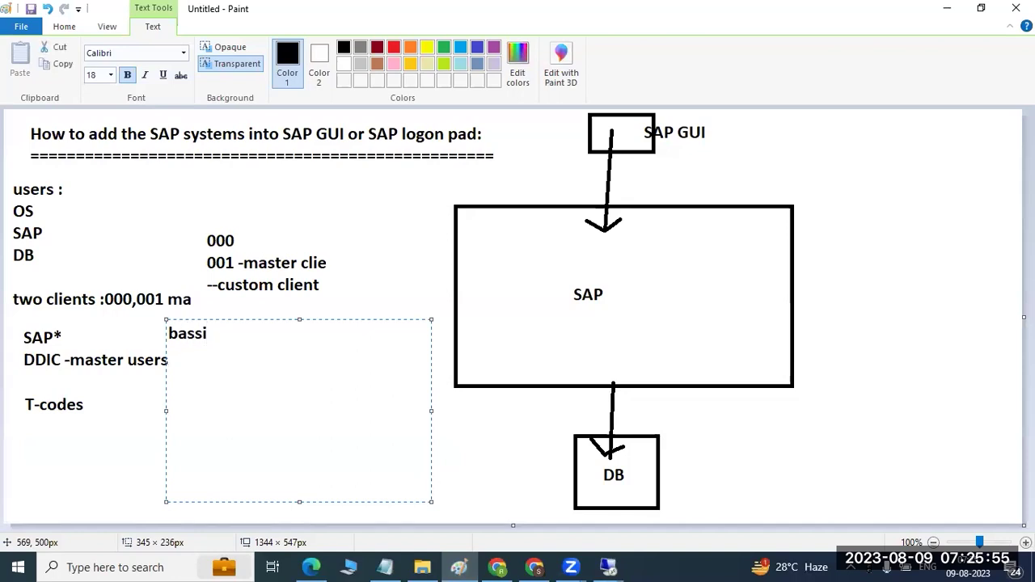
pyautogui.press('Return')
pyautogui.write('SD MM')
pyautogui.press('Return')
pyautogui.write('FI ')
pyautogui.write('CO')
pyautogui.press('Return')
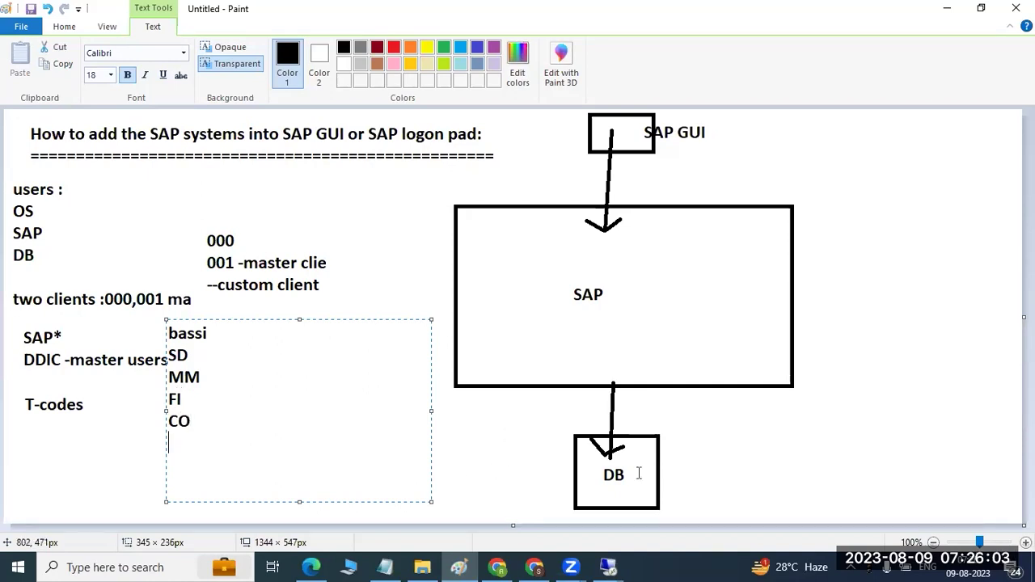
pyautogui.click(608, 567)
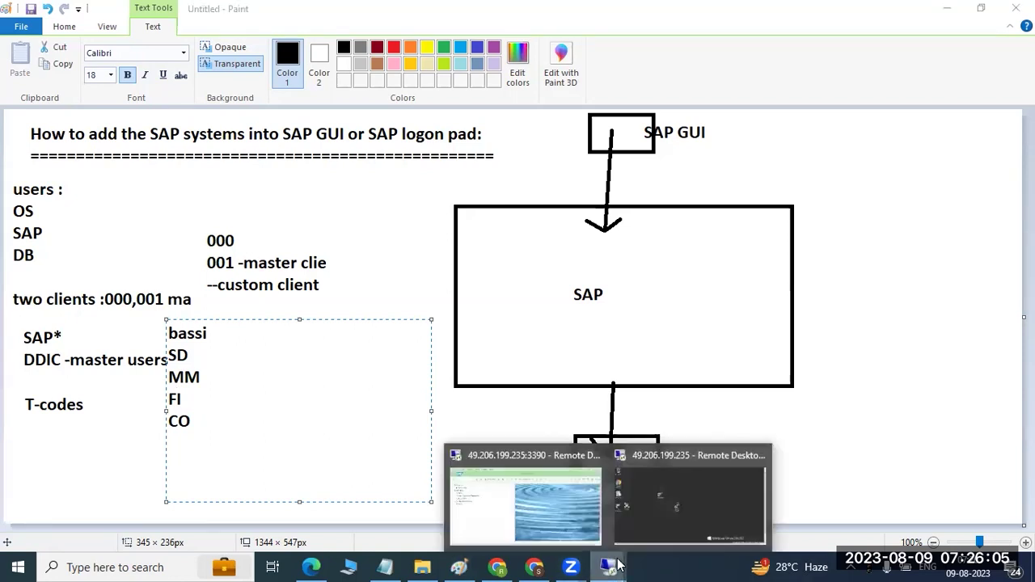
pyautogui.click(577, 518)
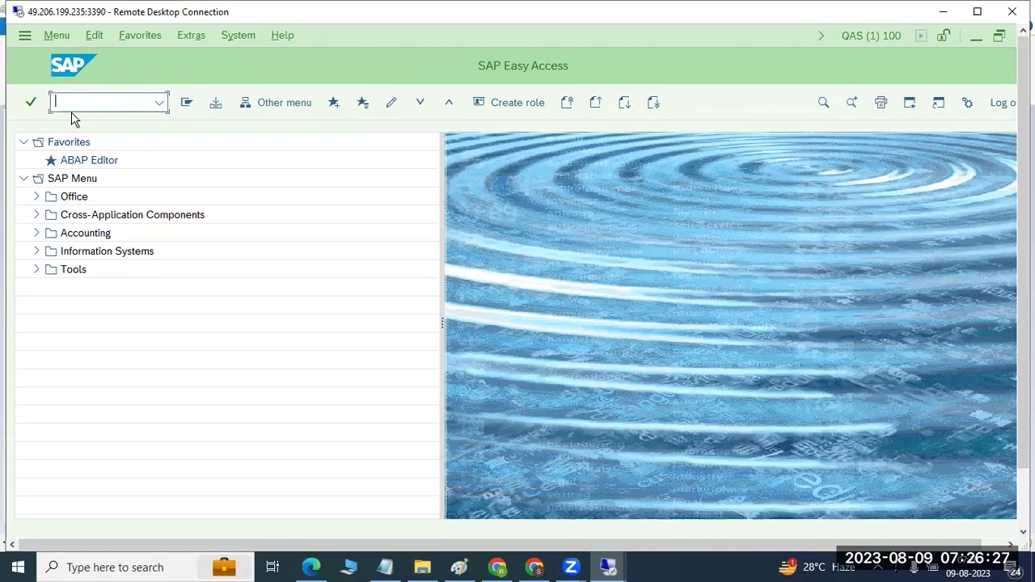
# Step: Run transaction SICK, which reports no consistency errors, then hide the remote window
pyautogui.write('sick')
pyautogui.press('Return')
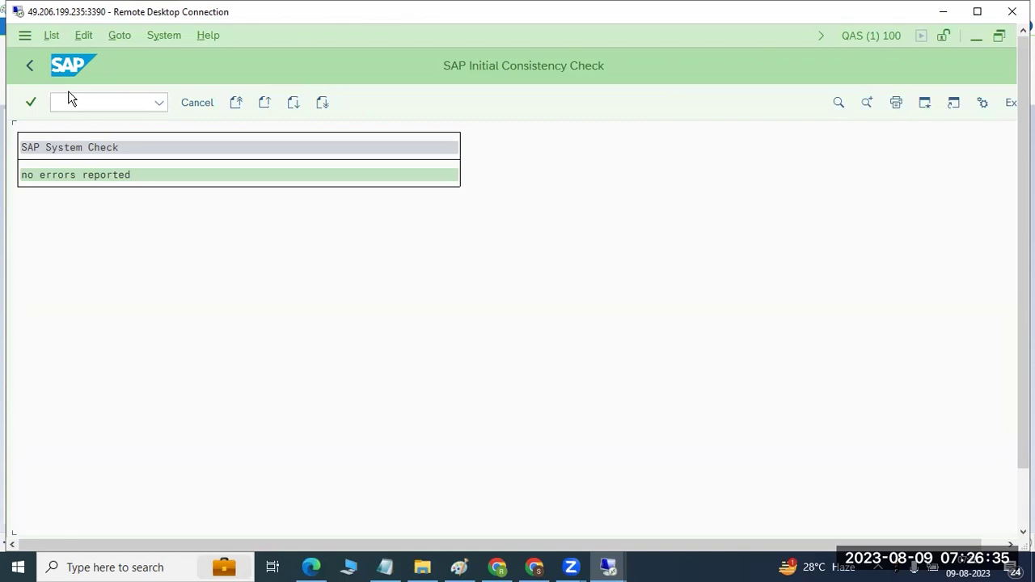
pyautogui.click(942, 13)
pyautogui.click(481, 447)
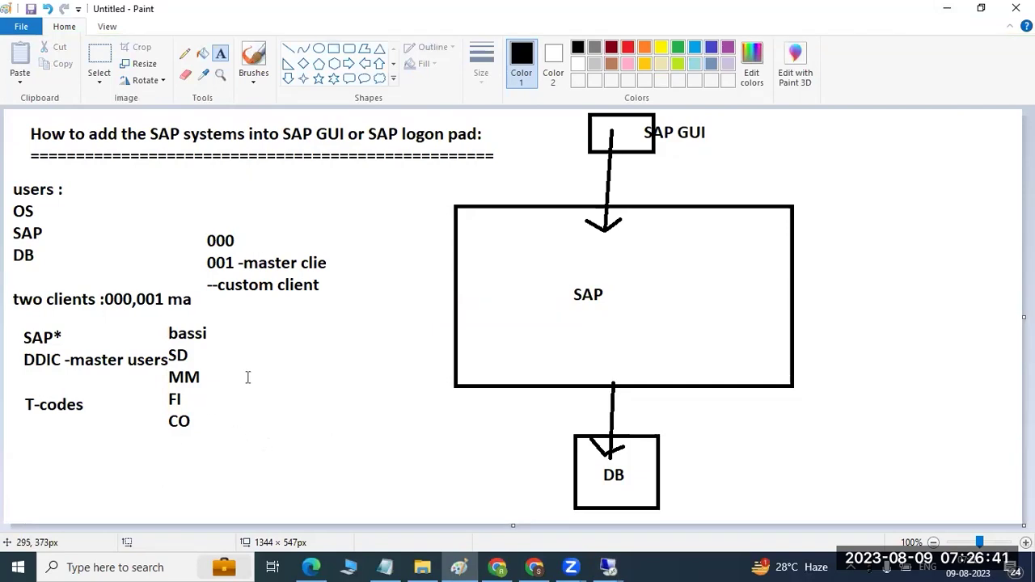
# Step: Note 'SICK - SAP consistency check' in a new Paint text box at the right edge
pyautogui.moveTo(829, 151); pyautogui.dragTo(998, 472)
pyautogui.write('SICK - ')
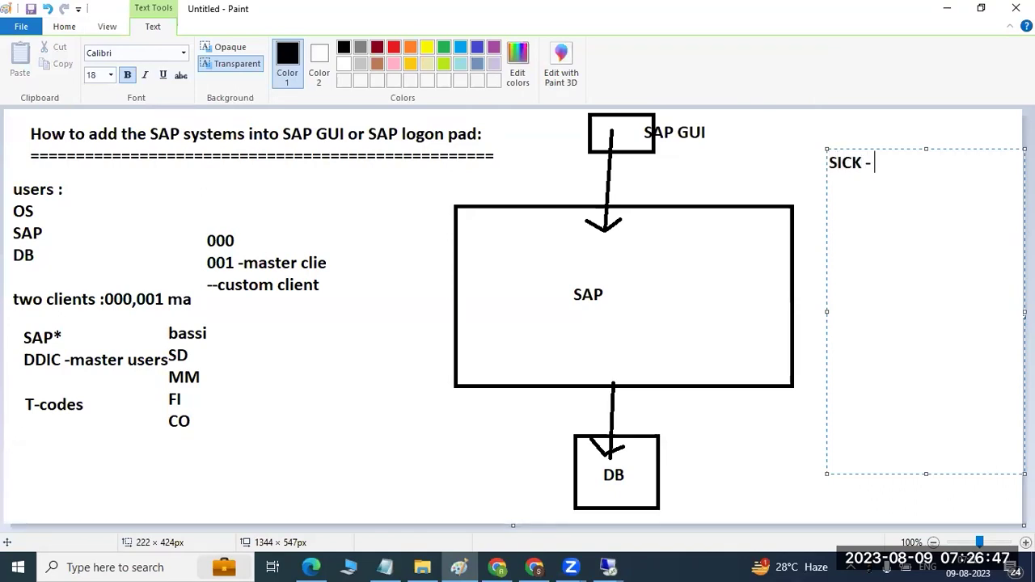
pyautogui.write('SAP c')
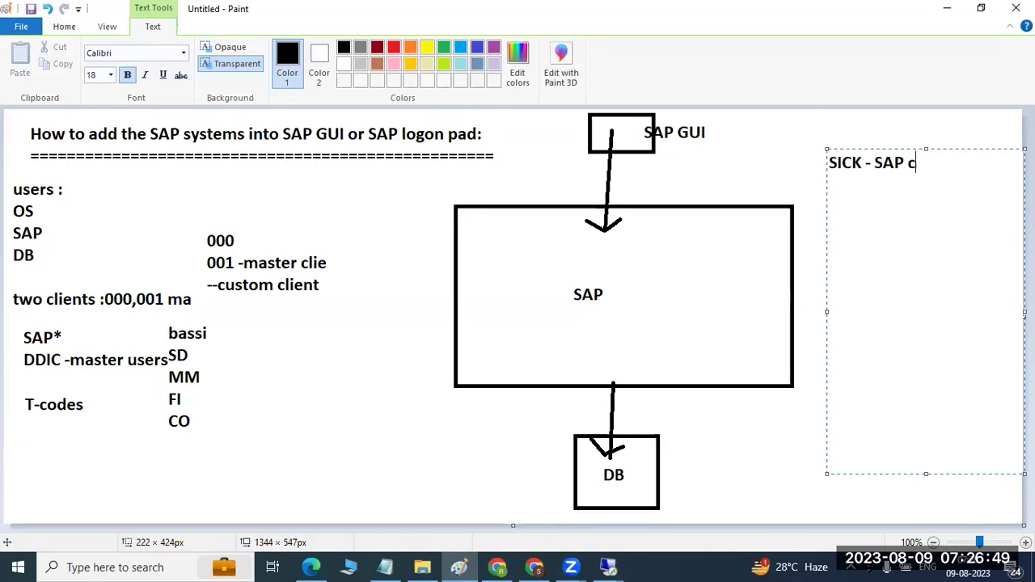
pyautogui.write('onsistency ')
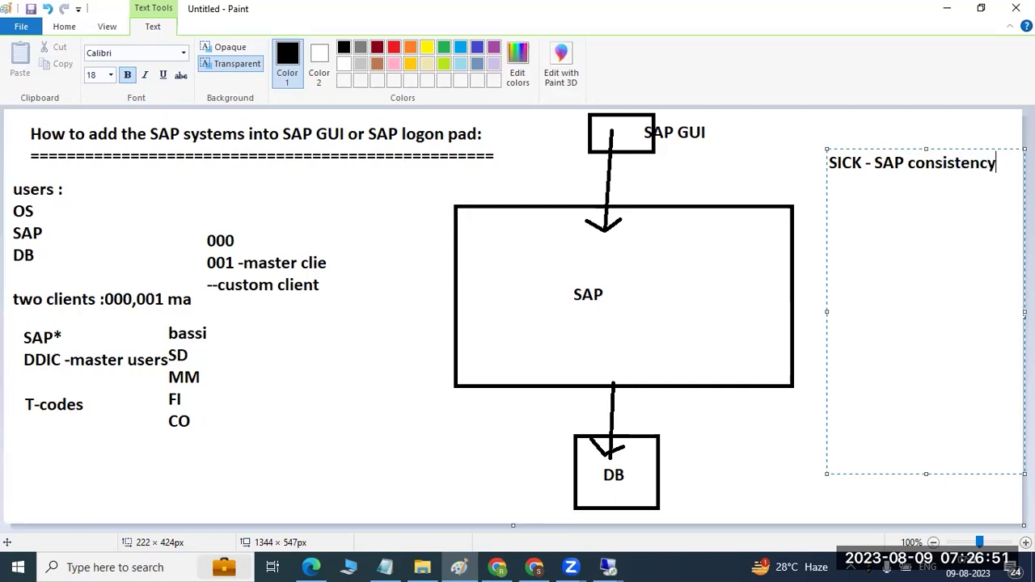
pyautogui.write('check')
pyautogui.click(607, 566)
pyautogui.click(533, 496)
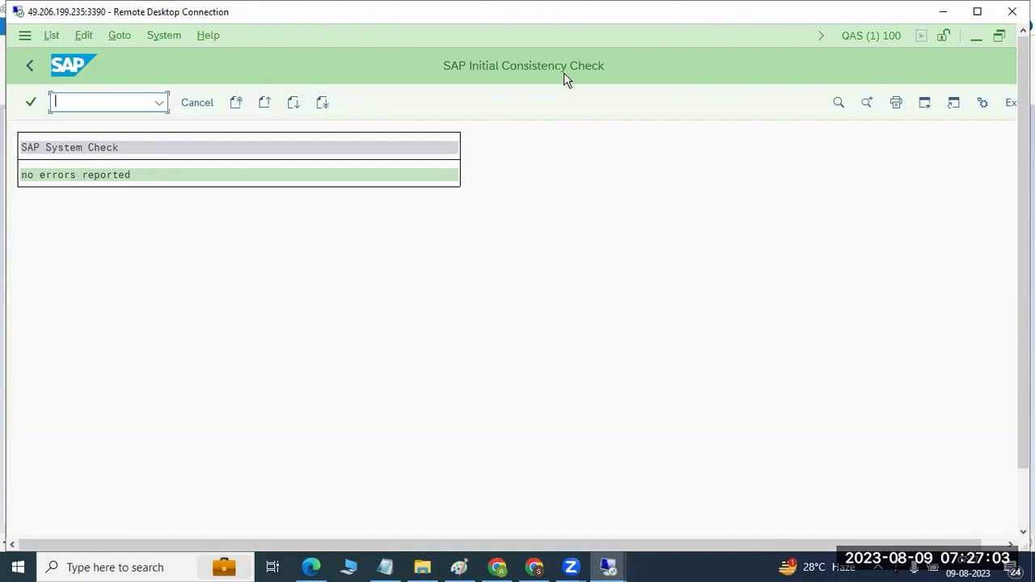
# Step: Go back from the consistency check results to SAP Easy Access
pyautogui.click(28, 67)
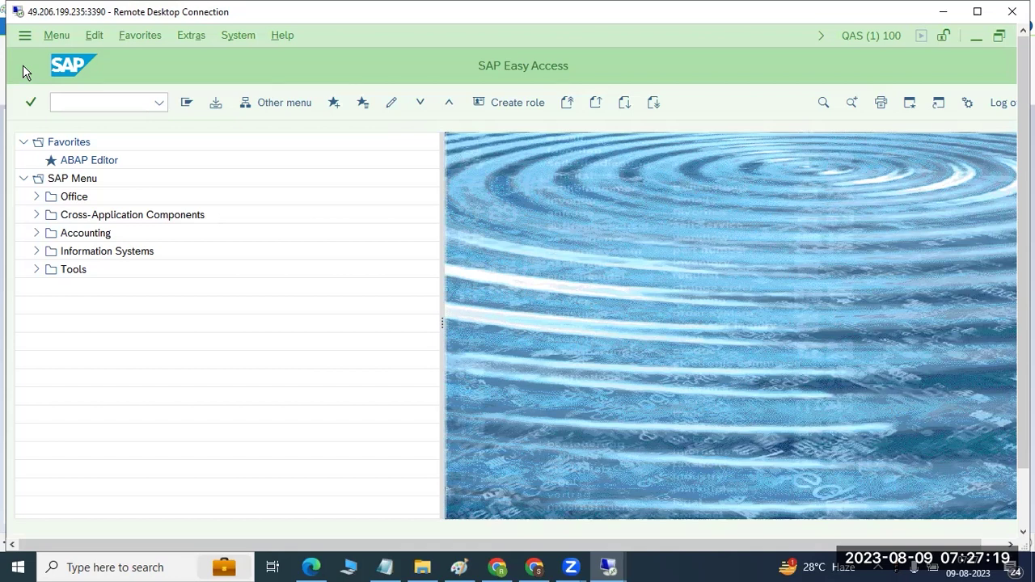
# Step: Run transaction se38 from the SAP command field
pyautogui.click(118, 104)
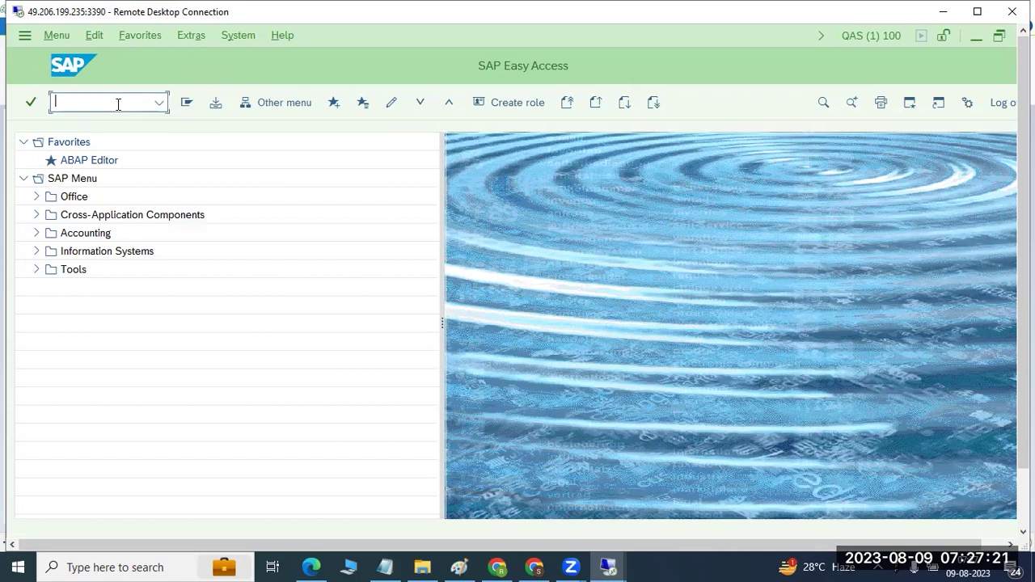
pyautogui.write('se38')
pyautogui.press('Return')
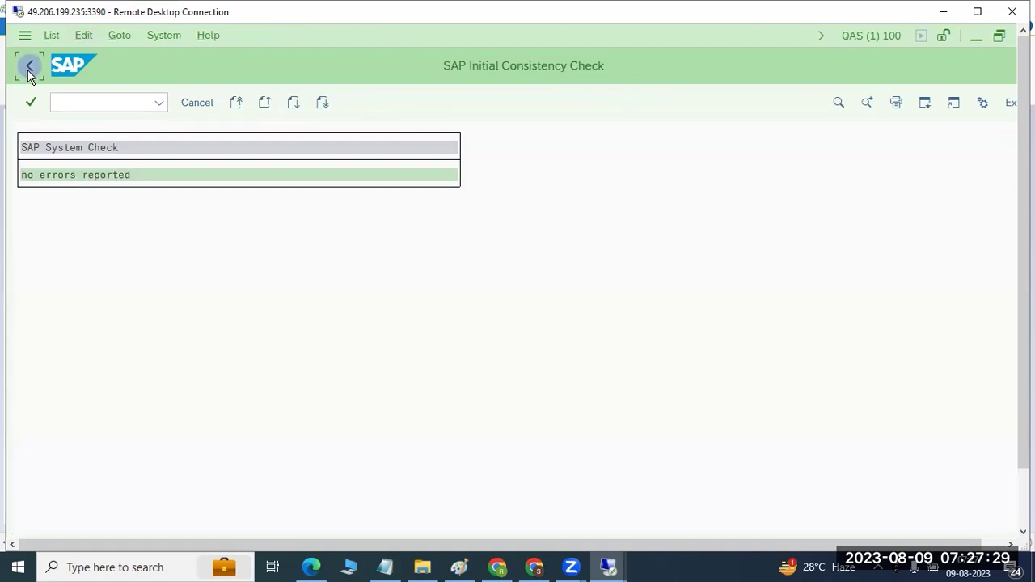
# Step: Add 'SM28-' on a new line below the SICK note in Paint
pyautogui.click(459, 566)
pyautogui.press('Return')
pyautogui.write('SM28')
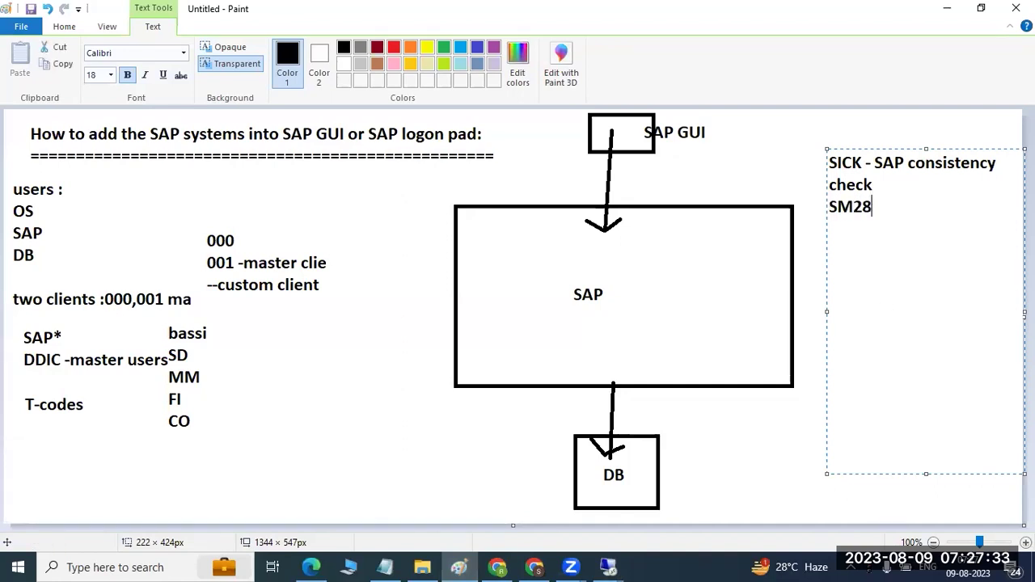
pyautogui.write('-')
# Step: Switch to the SAP Easy Access window and run SM28 to open the consistency check
pyautogui.click(609, 566)
pyautogui.click(647, 507)
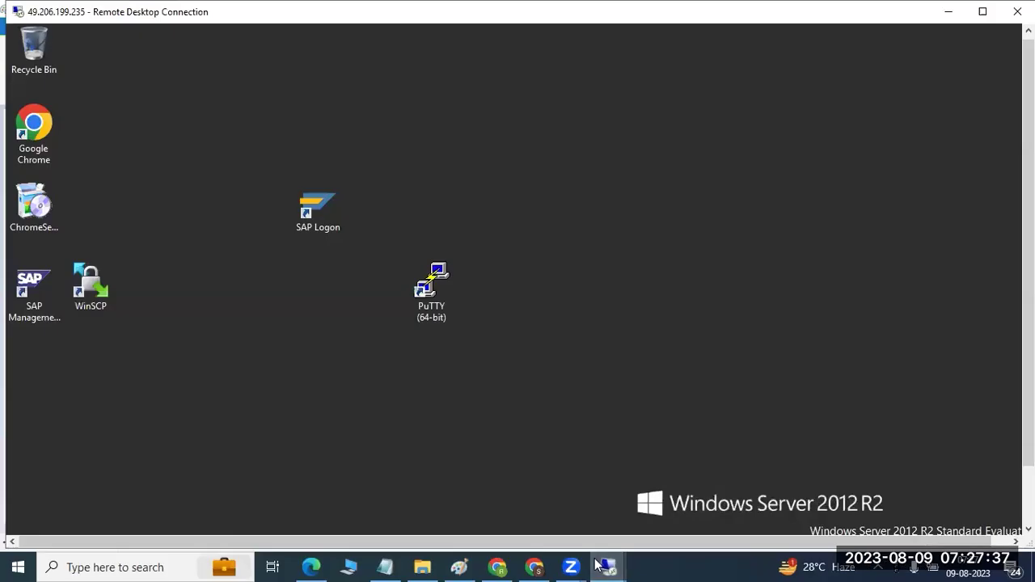
pyautogui.moveTo(608, 566)
pyautogui.click(482, 478)
pyautogui.click(147, 103)
pyautogui.write('sm')
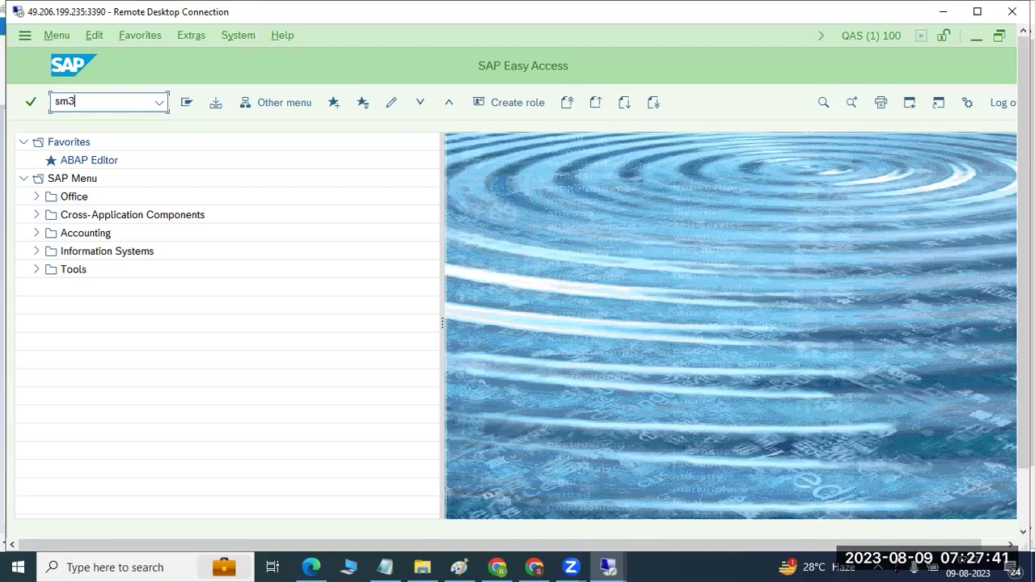
pyautogui.write('28')
pyautogui.press('Return')
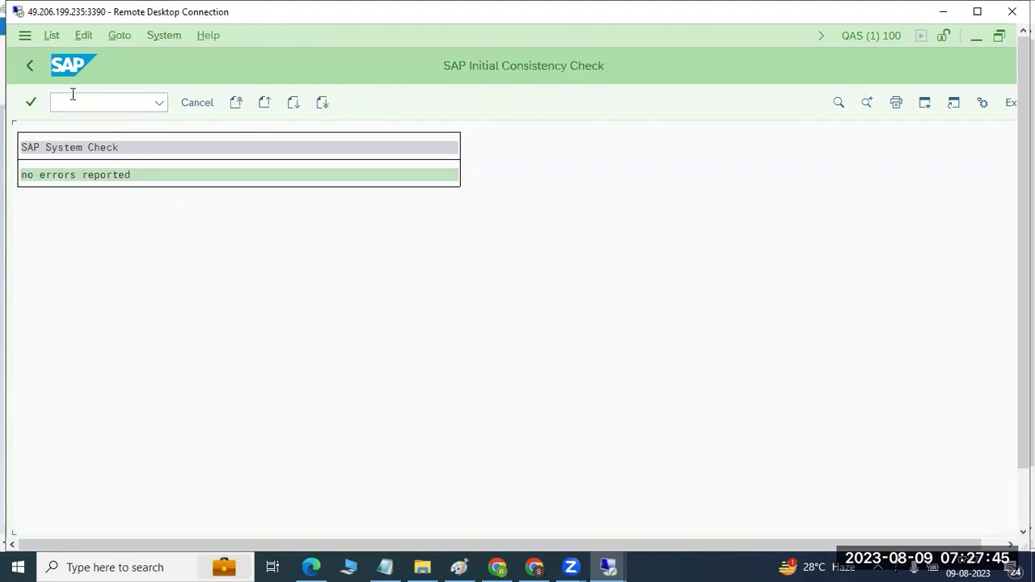
# Step: Return, run SICK to confirm no errors, then go back to SAP Easy Access
pyautogui.click(34, 64)
pyautogui.write('sick')
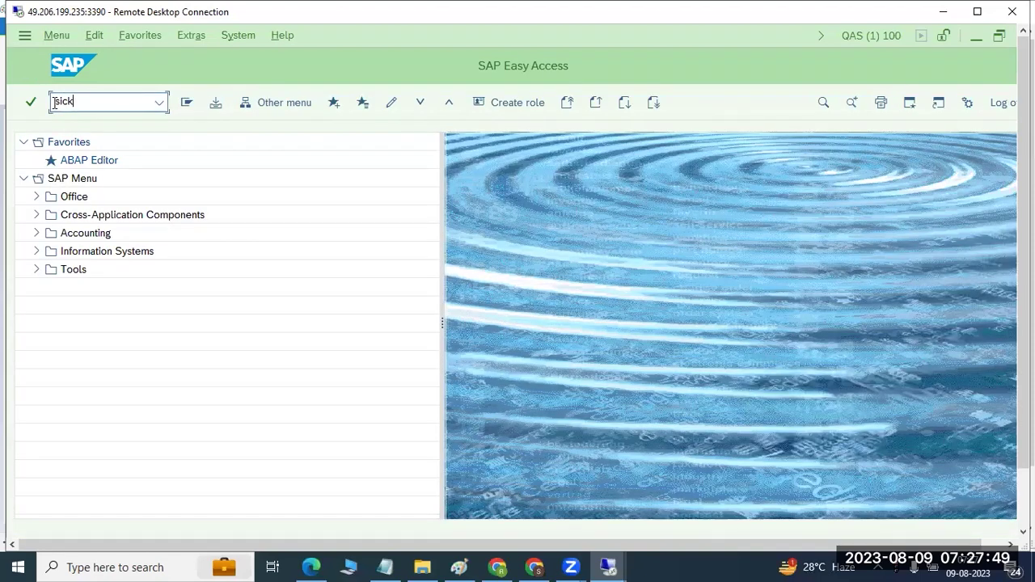
pyautogui.click(30, 102)
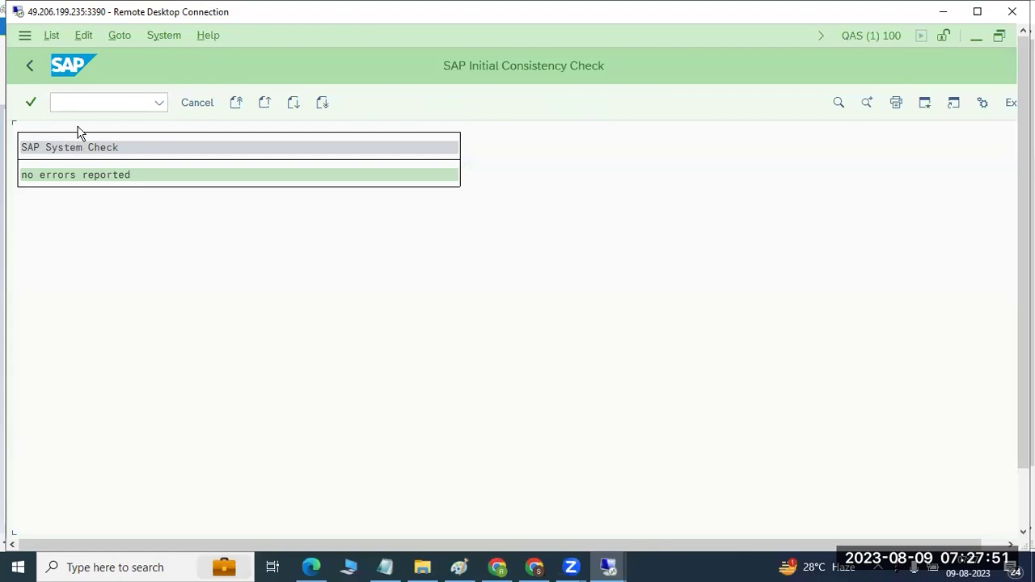
pyautogui.click(30, 66)
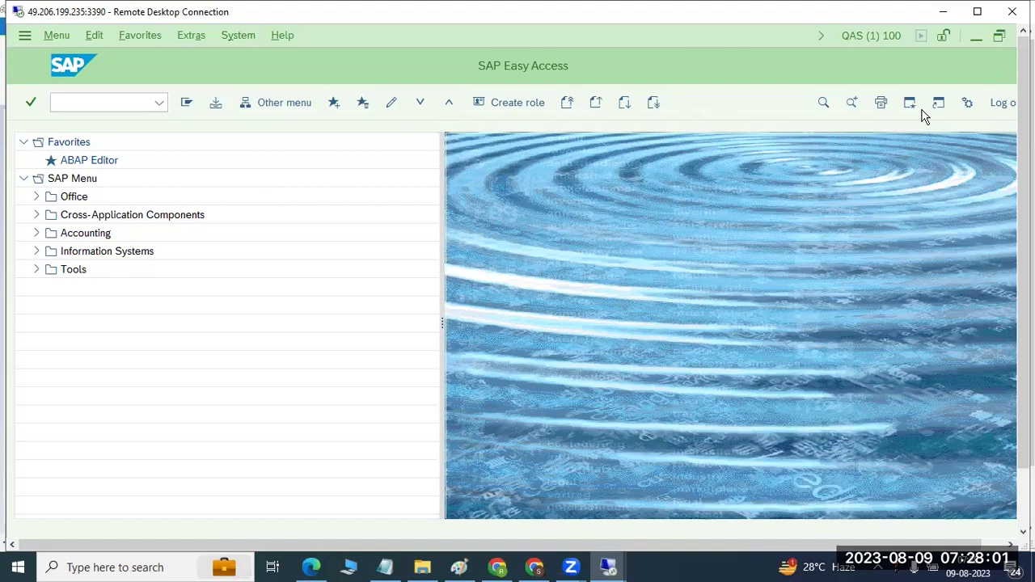
# Step: Browse the SAP menus and open the list of own jobs
pyautogui.click(56, 37)
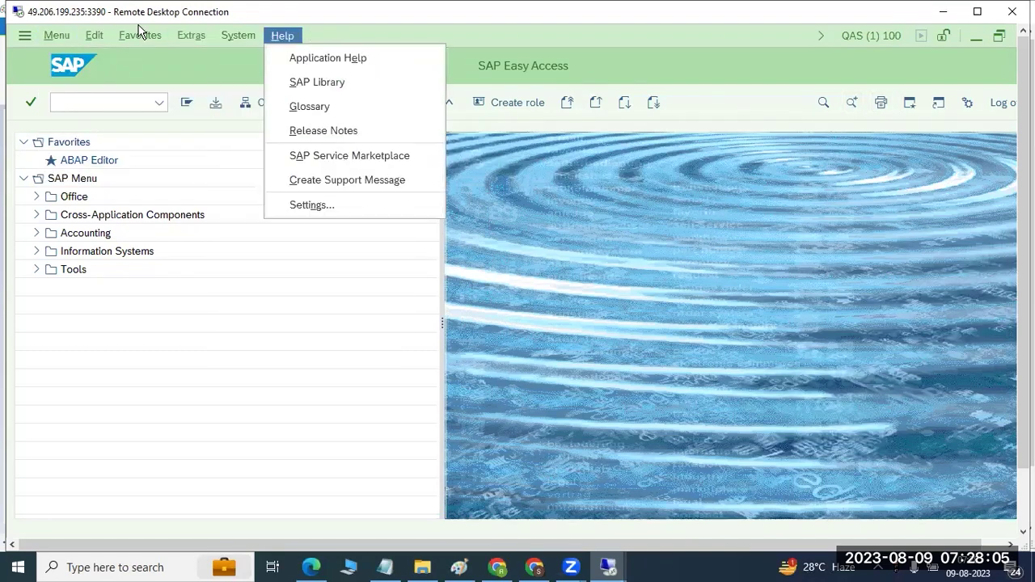
pyautogui.click(55, 36)
pyautogui.press('Left')
pyautogui.press('Right')
pyautogui.press('Left')
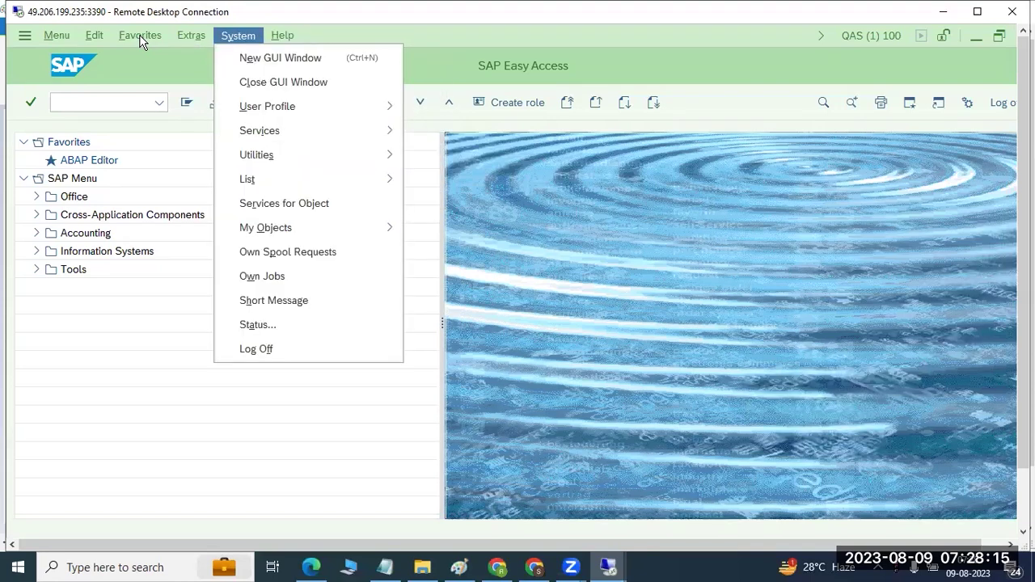
pyautogui.press('Right')
pyautogui.press('Left')
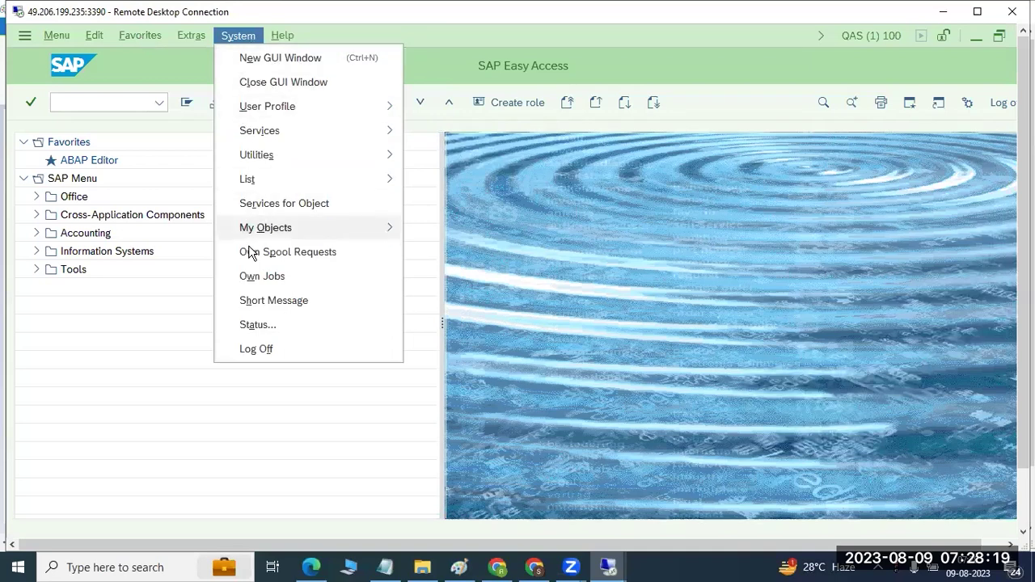
pyautogui.click(258, 282)
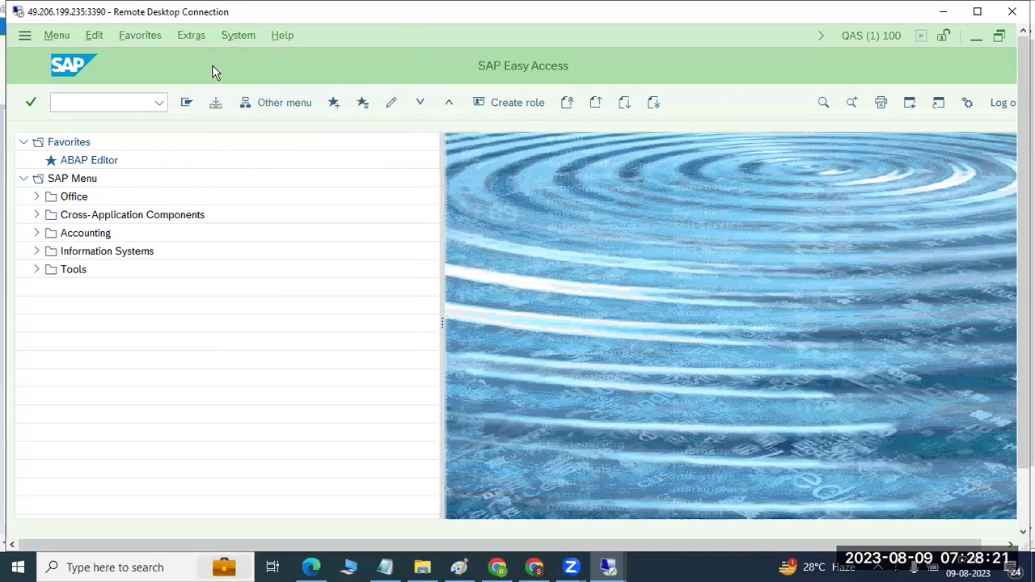
# Step: Display System: Status for the current QAS client 100 session
pyautogui.click(199, 36)
pyautogui.moveTo(238, 36)
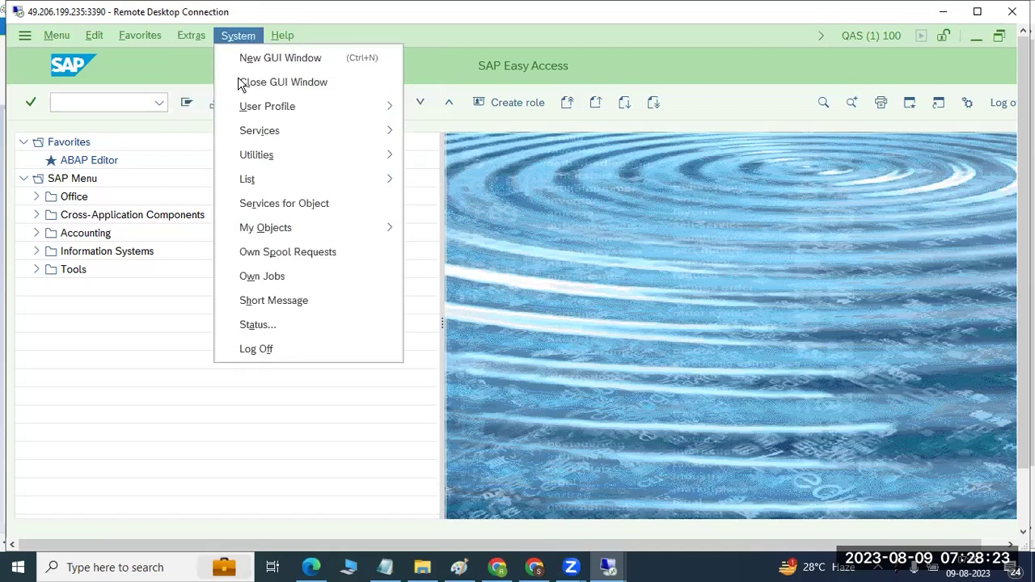
pyautogui.click(266, 324)
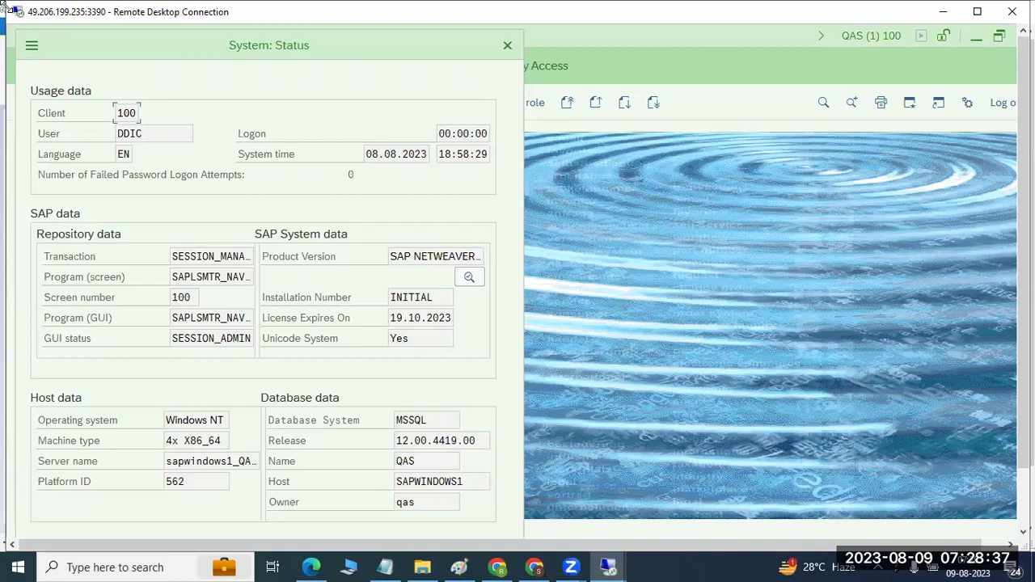
# Step: Check the system date 08.08.2023 and product version, minimizing the stray second session
pyautogui.moveTo(142, 68); pyautogui.dragTo(158, 70)
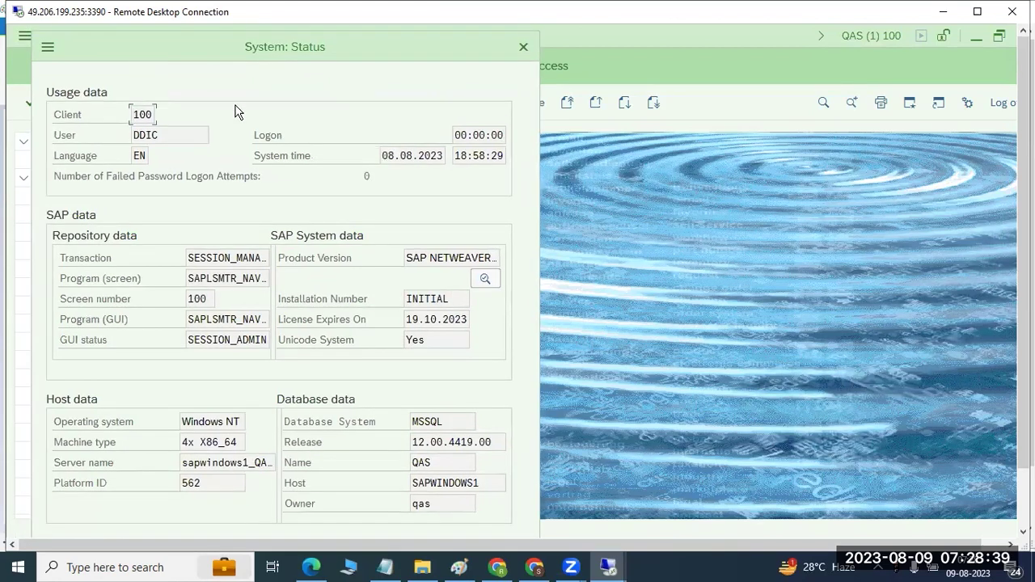
pyautogui.moveTo(382, 155); pyautogui.dragTo(472, 149)
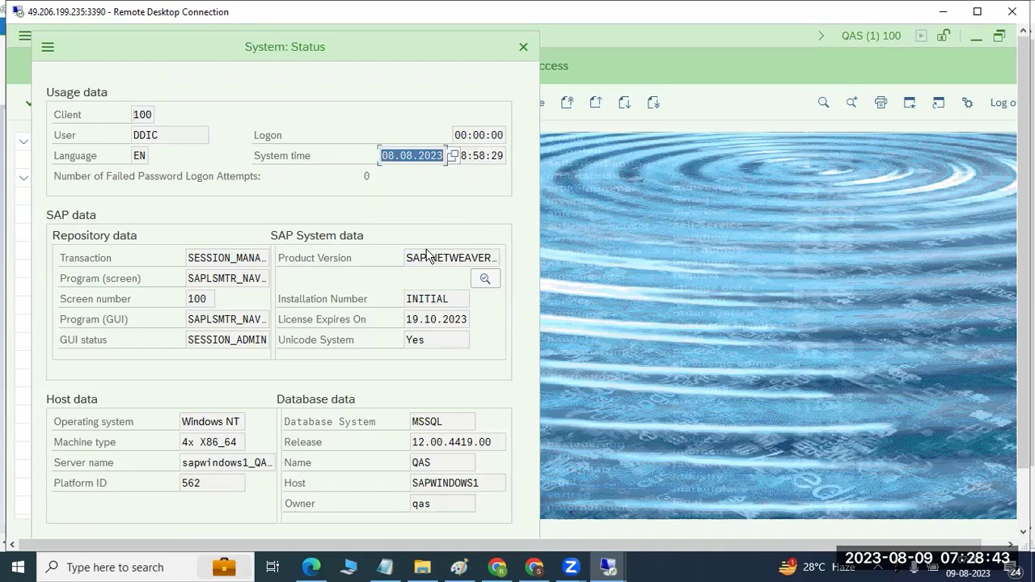
pyautogui.moveTo(405, 257); pyautogui.dragTo(513, 256)
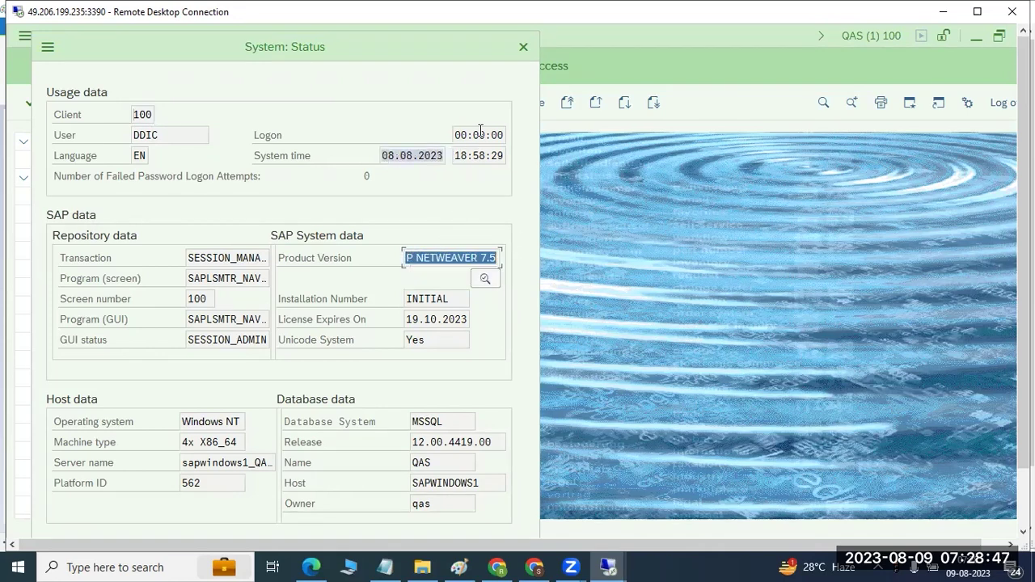
pyautogui.hotkey('alt', 'Tab')
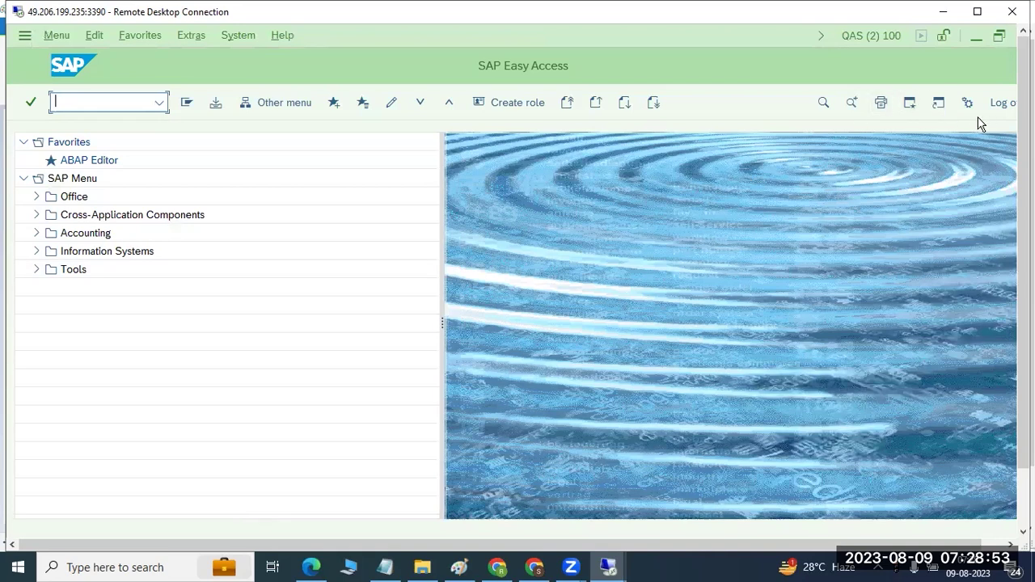
pyautogui.click(974, 36)
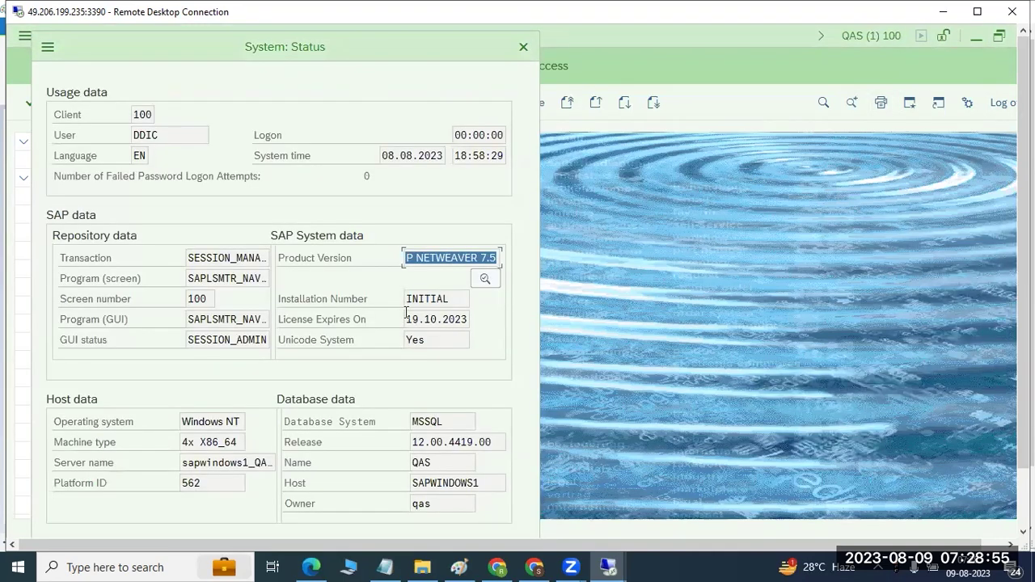
# Step: Highlight the database name QAS, the server name and client 100
pyautogui.click(437, 421)
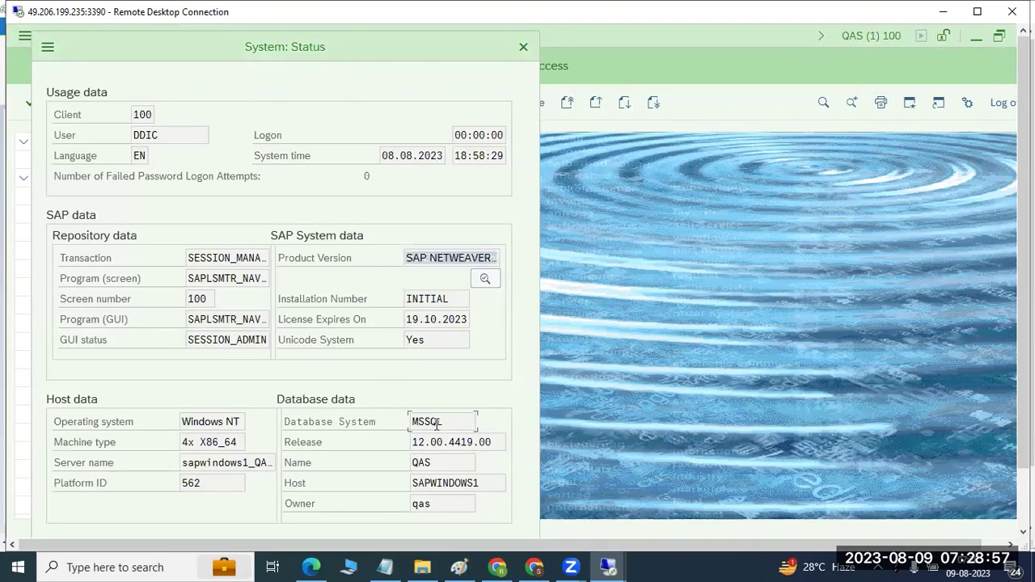
pyautogui.moveTo(411, 463); pyautogui.dragTo(451, 463)
pyautogui.moveTo(206, 463); pyautogui.dragTo(237, 463)
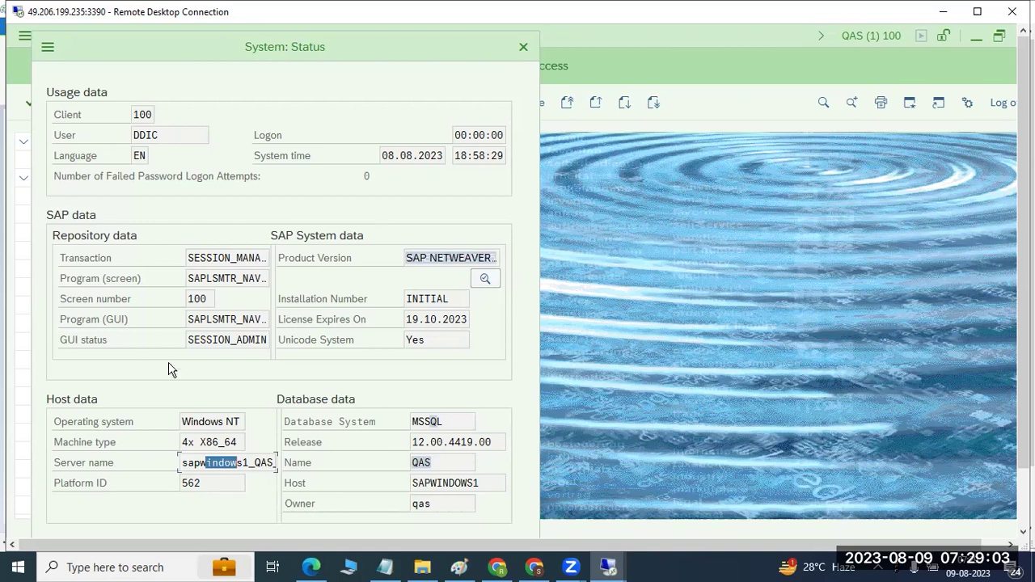
pyautogui.moveTo(136, 114); pyautogui.dragTo(178, 164)
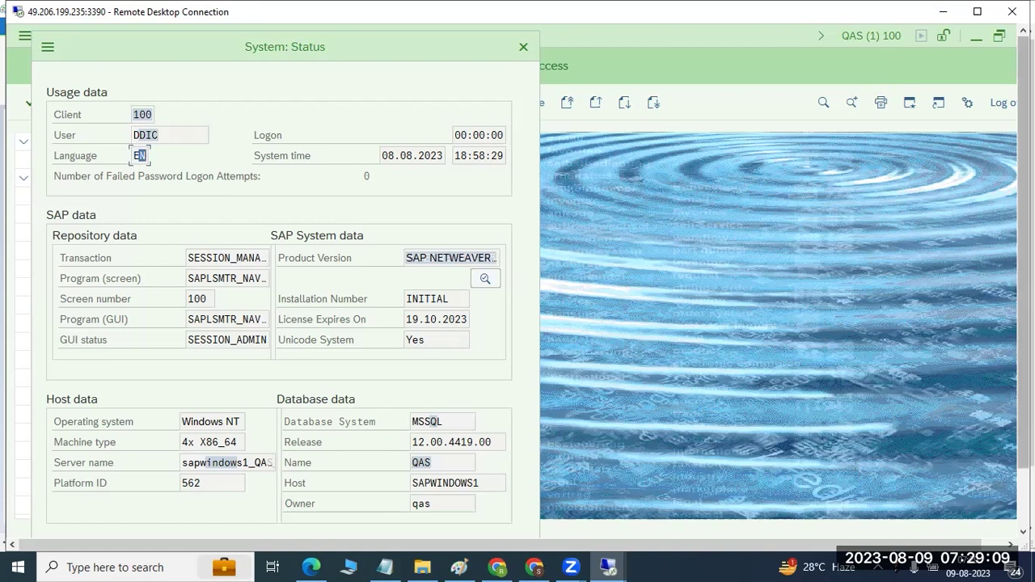
# Step: Close the System: Status window to return to SAP Easy Access
pyautogui.scroll(-1, 868, 482)
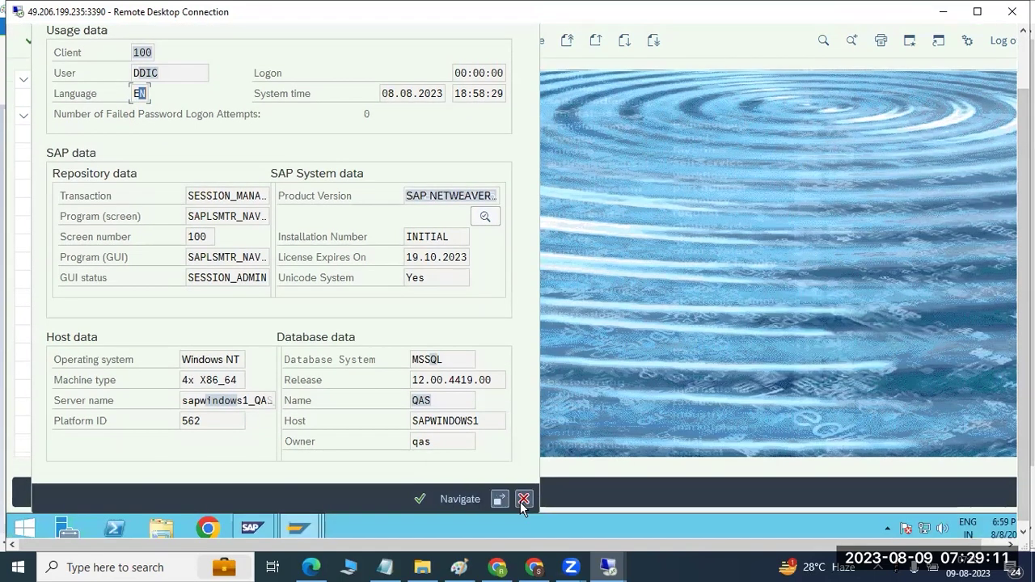
pyautogui.click(521, 499)
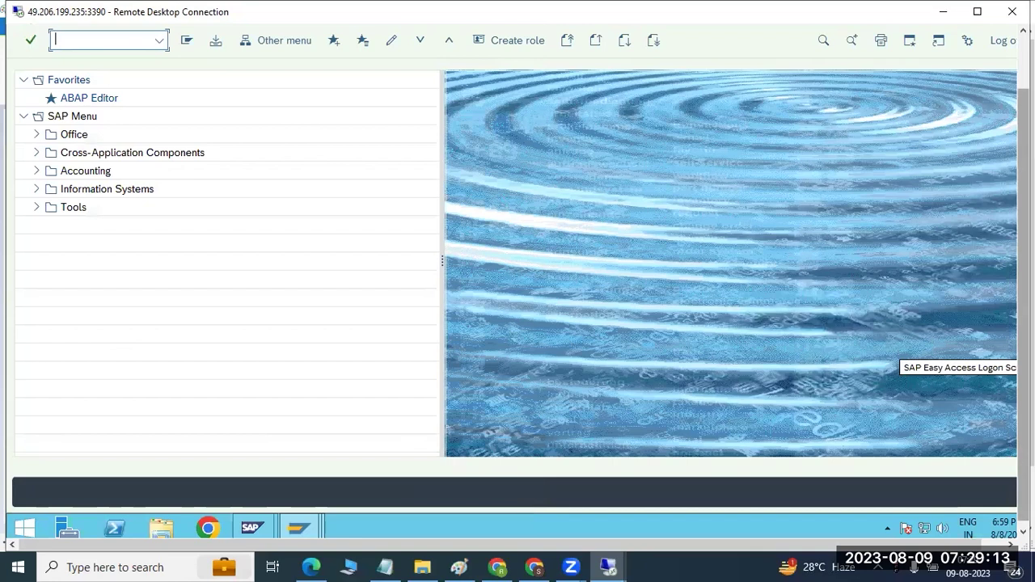
pyautogui.scroll(2, 935, 340)
# Step: Minimize SAP GUI and SAP Management Console and close SAP Logon to clear the desktop
pyautogui.click(976, 35)
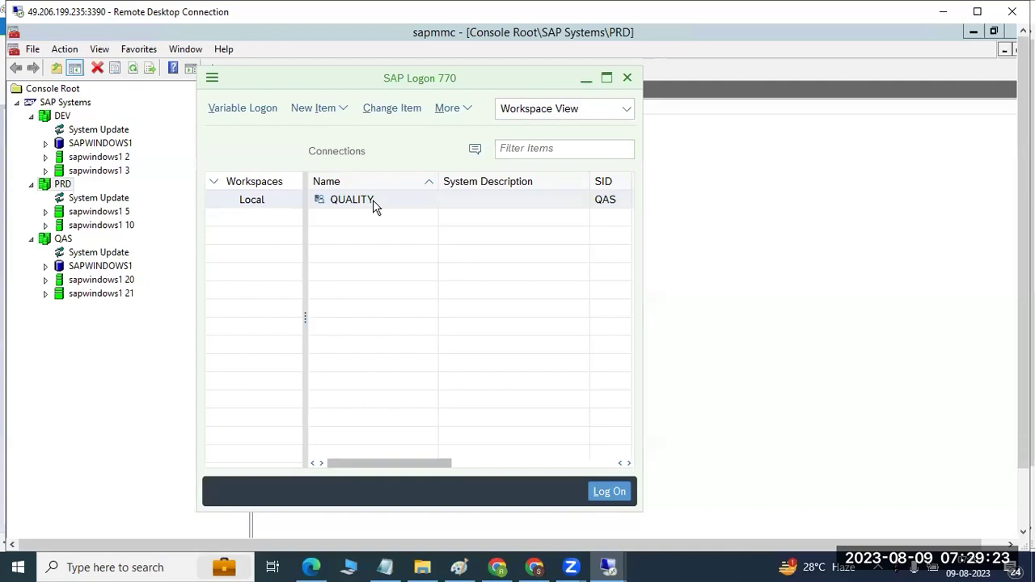
pyautogui.click(627, 78)
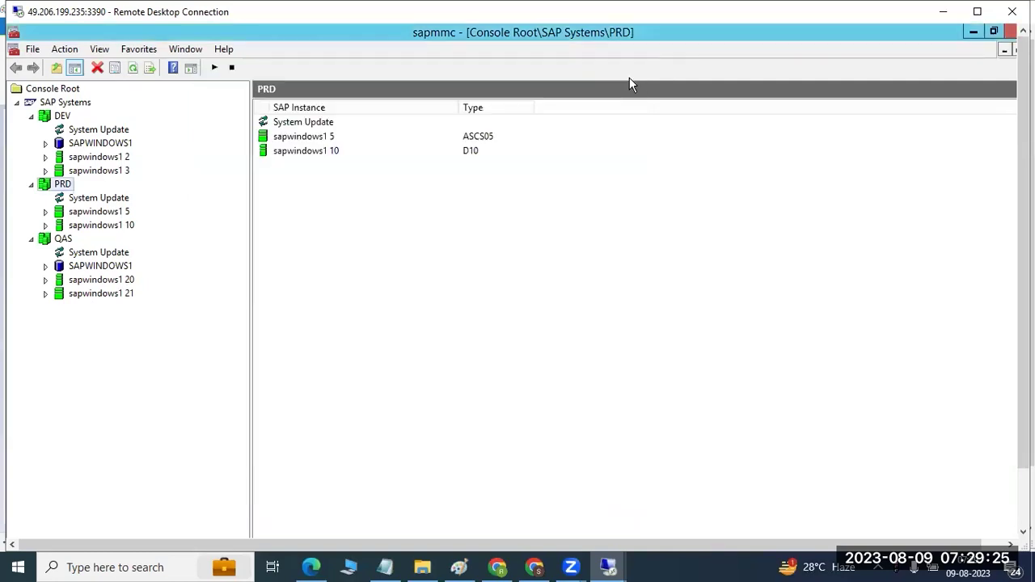
pyautogui.click(974, 31)
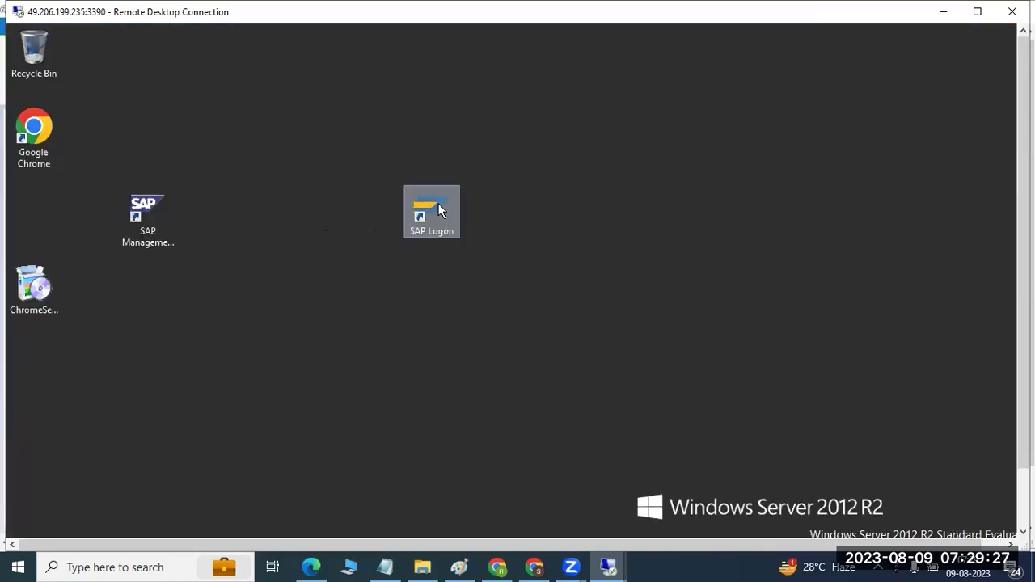
# Step: Relaunch SAP Logon 770 from the desktop icon, allowing it past the security warning
pyautogui.doubleClick(439, 207)
pyautogui.click(568, 323)
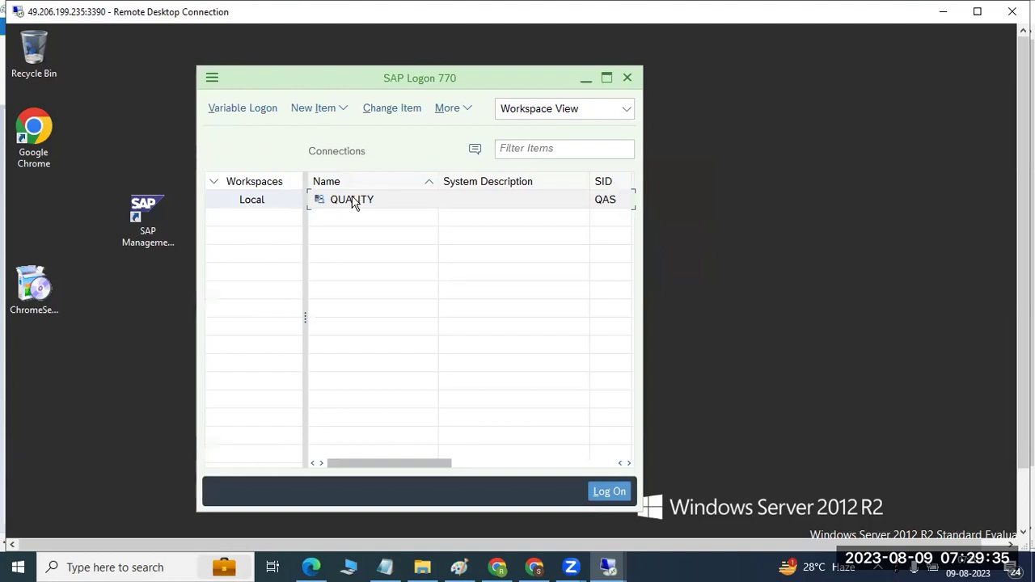
pyautogui.click(320, 113)
# Step: Create connection PRD with system ID PRD, instance 10, server sapwindows1, and open its logon screen
pyautogui.click(329, 133)
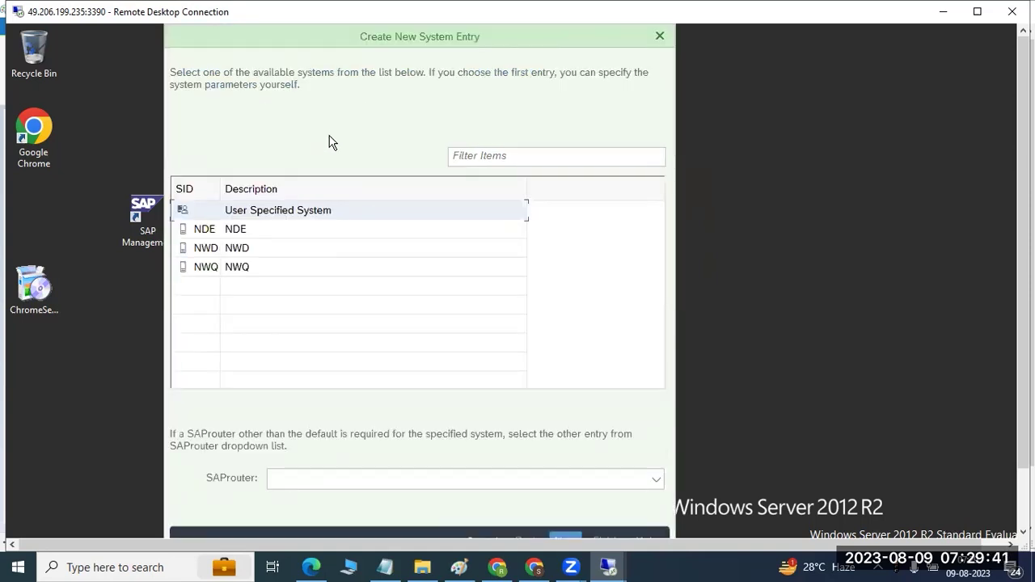
pyautogui.press('Return')
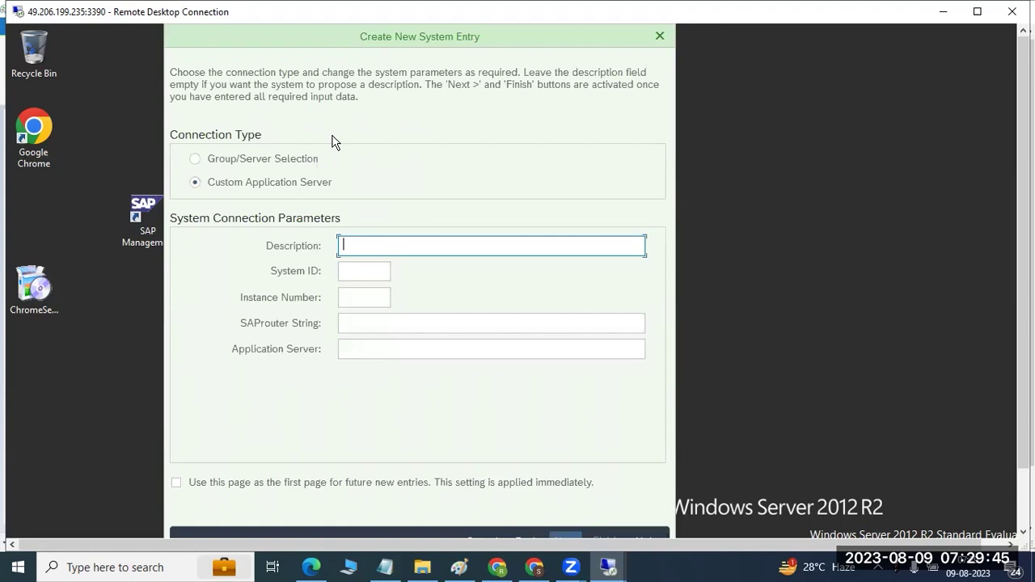
pyautogui.write('PRD')
pyautogui.press('Tab')
pyautogui.write('PRD')
pyautogui.press('Tab')
pyautogui.write('10')
pyautogui.press('Tab')
pyautogui.press('Tab')
pyautogui.write('sapwindows1')
pyautogui.press('Return')
pyautogui.press('Return')
pyautogui.press('Return')
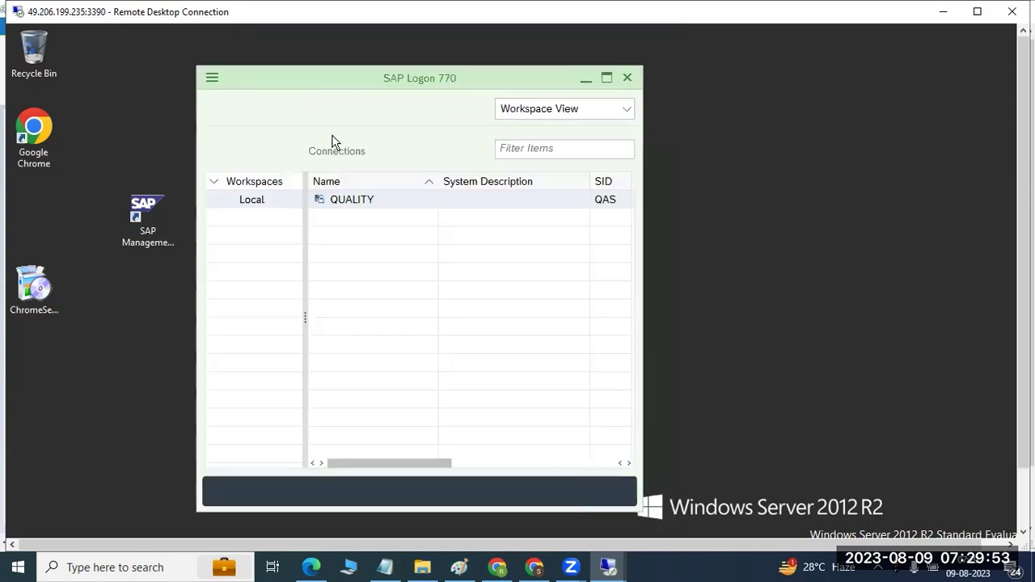
pyautogui.doubleClick(332, 200)
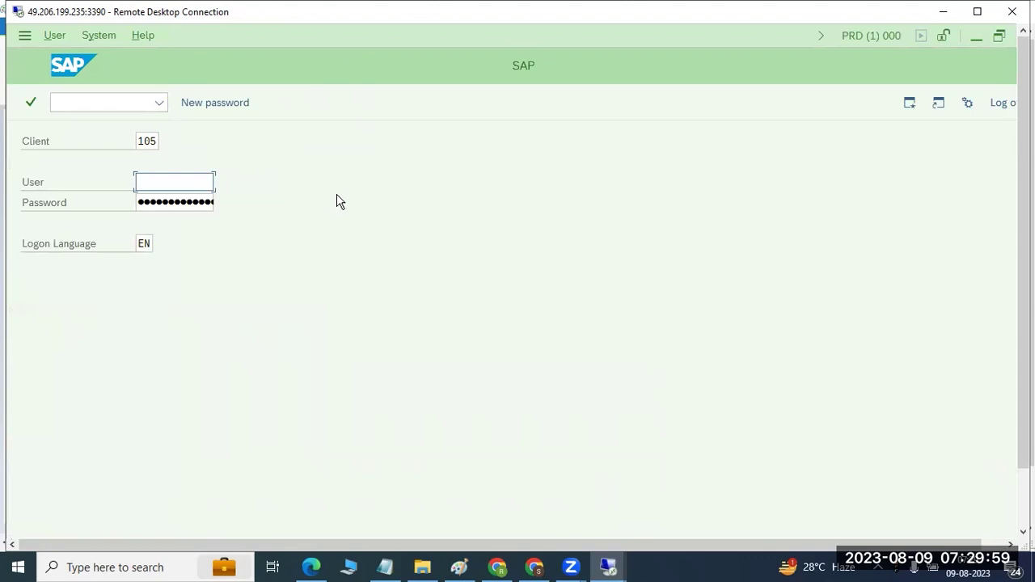
# Step: Close the PRD logon screen and set the QUALITY connection's instance number to 21
pyautogui.click(1005, 104)
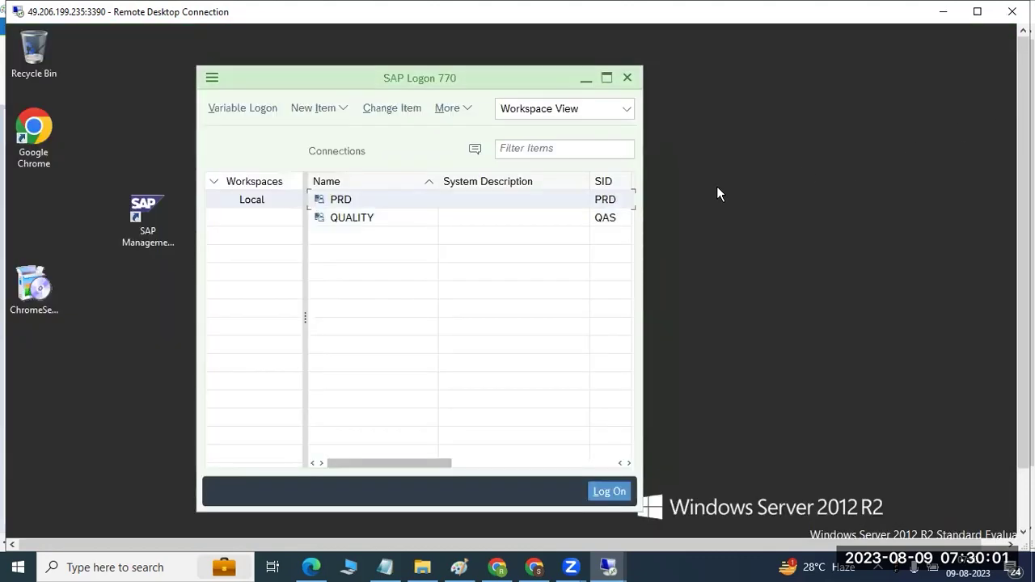
pyautogui.click(368, 222)
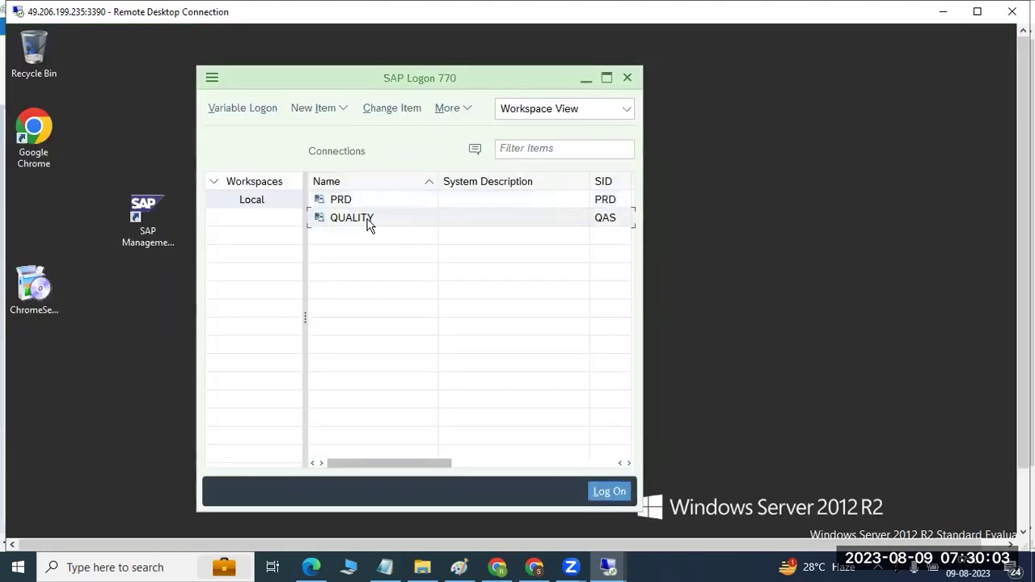
pyautogui.click(388, 107)
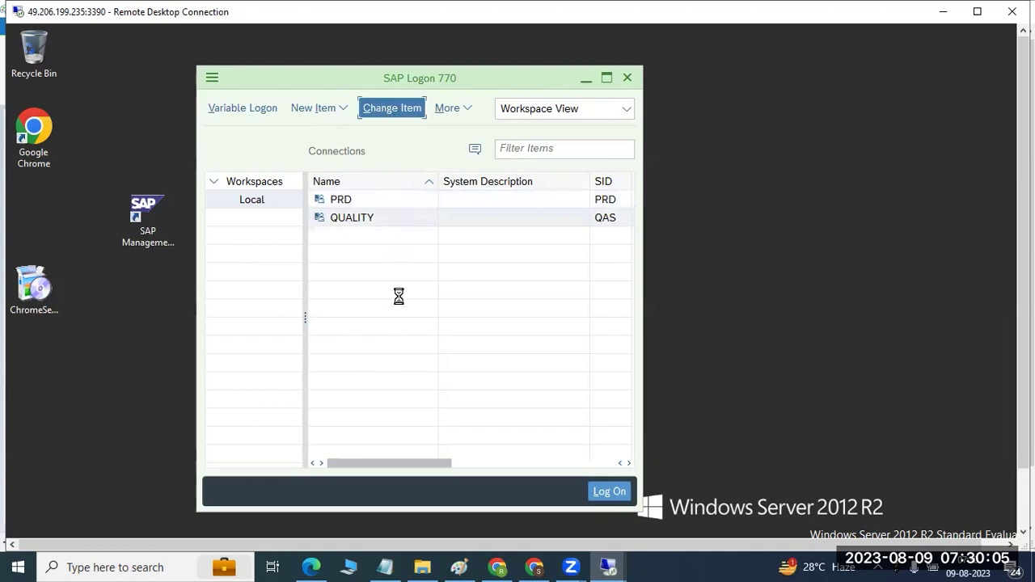
pyautogui.click(345, 321)
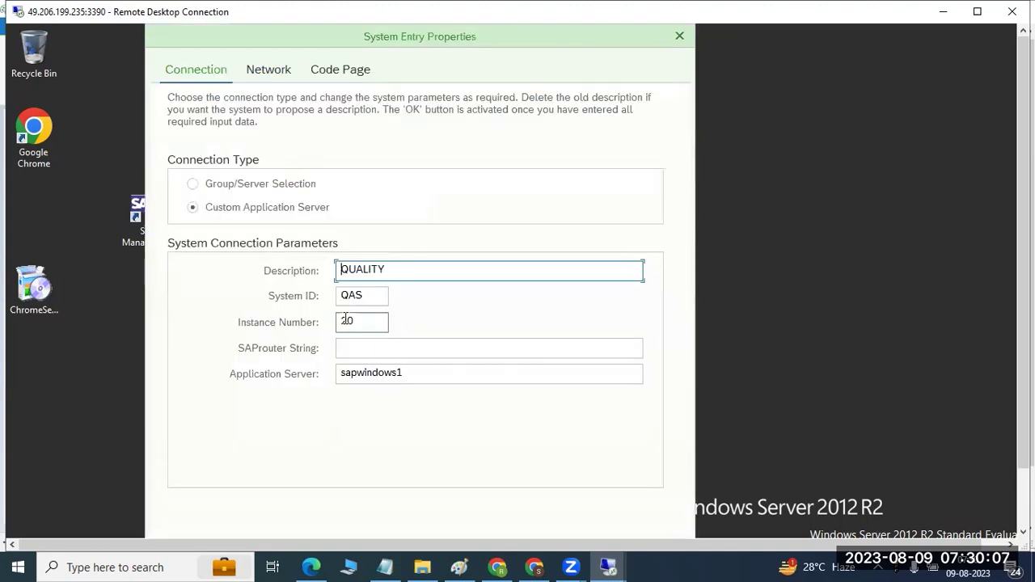
pyautogui.write('21')
pyautogui.press('Return')
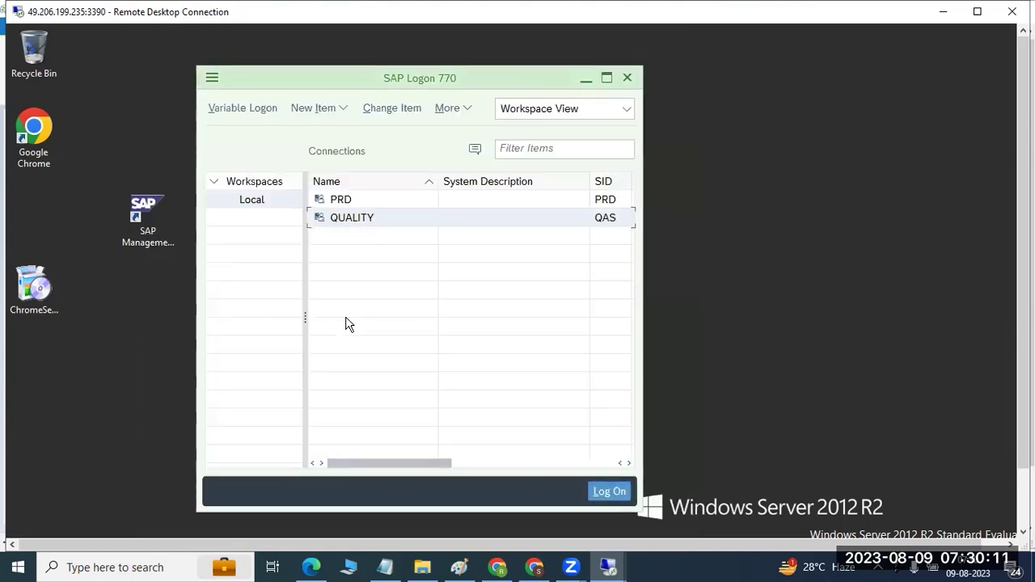
# Step: After the QUALITY logon error, dismiss it and correct the connection's instance number
pyautogui.doubleClick(344, 219)
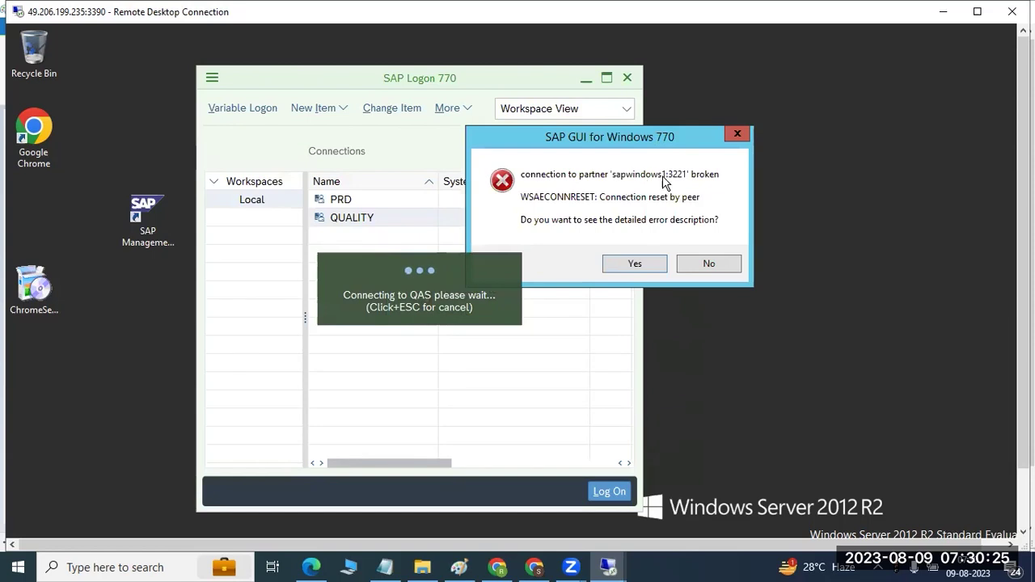
pyautogui.click(706, 267)
pyautogui.click(379, 111)
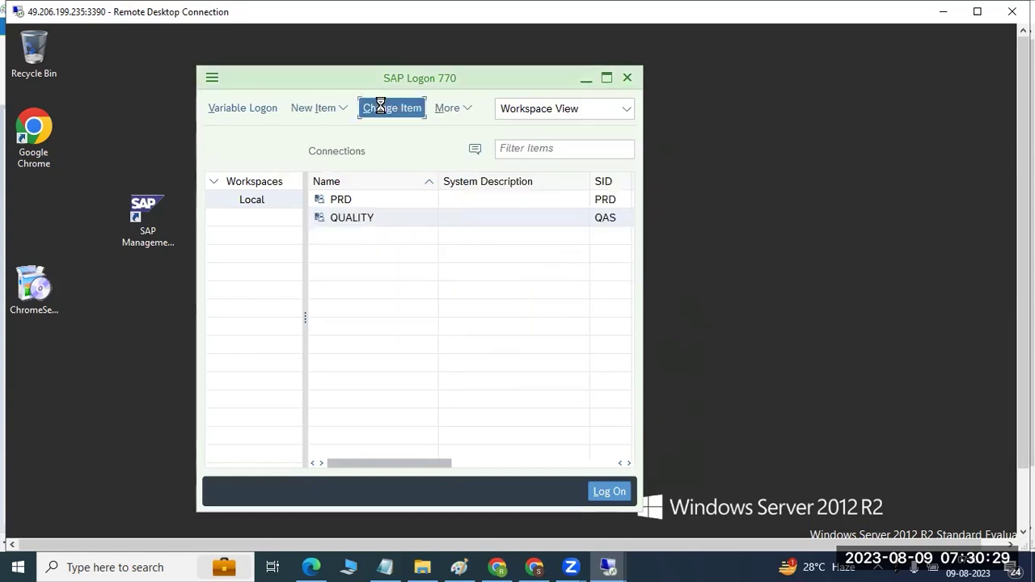
pyautogui.click(363, 323)
pyautogui.press('BackSpace')
pyautogui.press('Return')
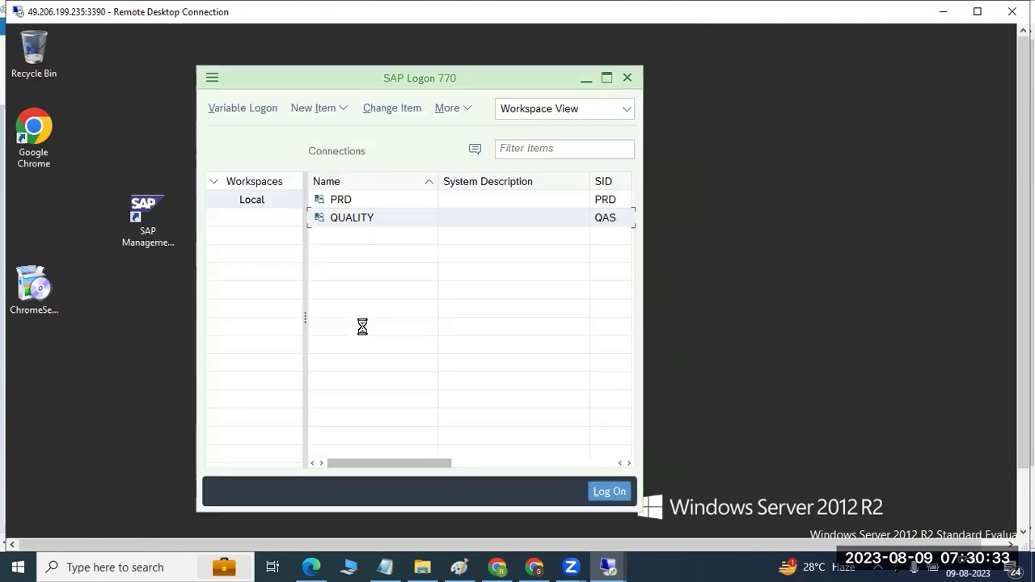
# Step: Log on to QAS client 100, entering the user name and moving to the password field
pyautogui.press('Return')
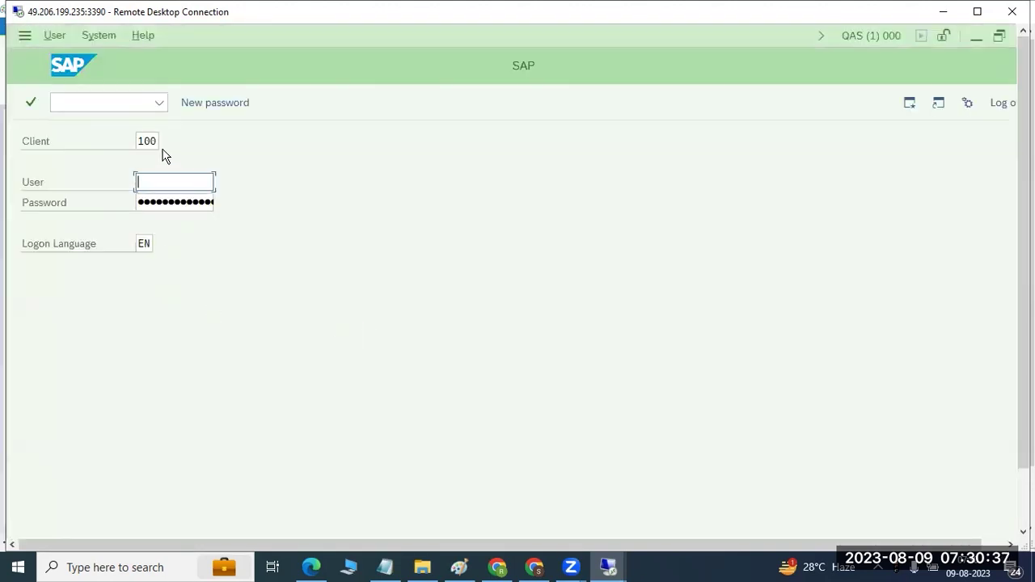
pyautogui.write('sap')
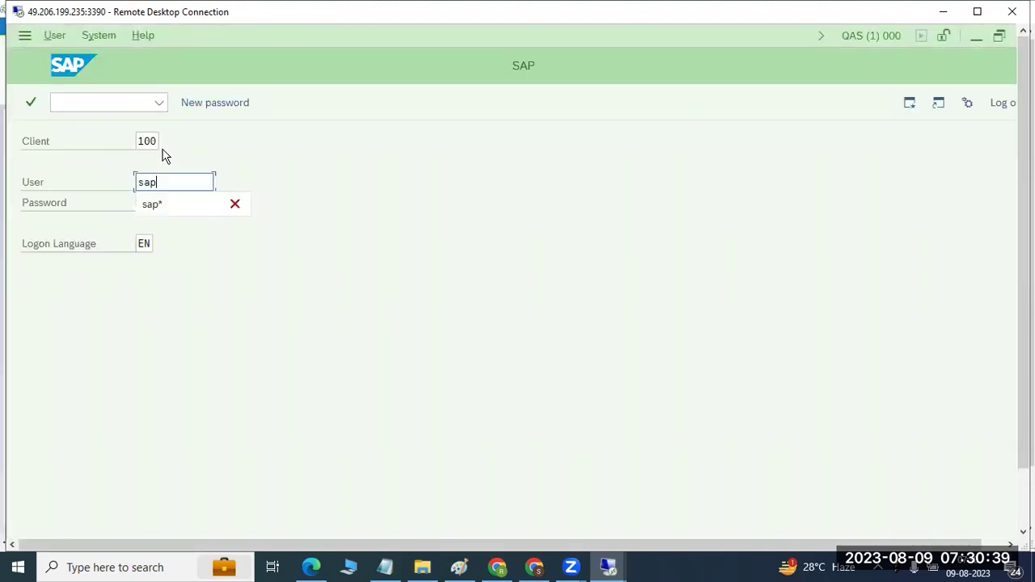
pyautogui.write('*')
pyautogui.press('Tab')
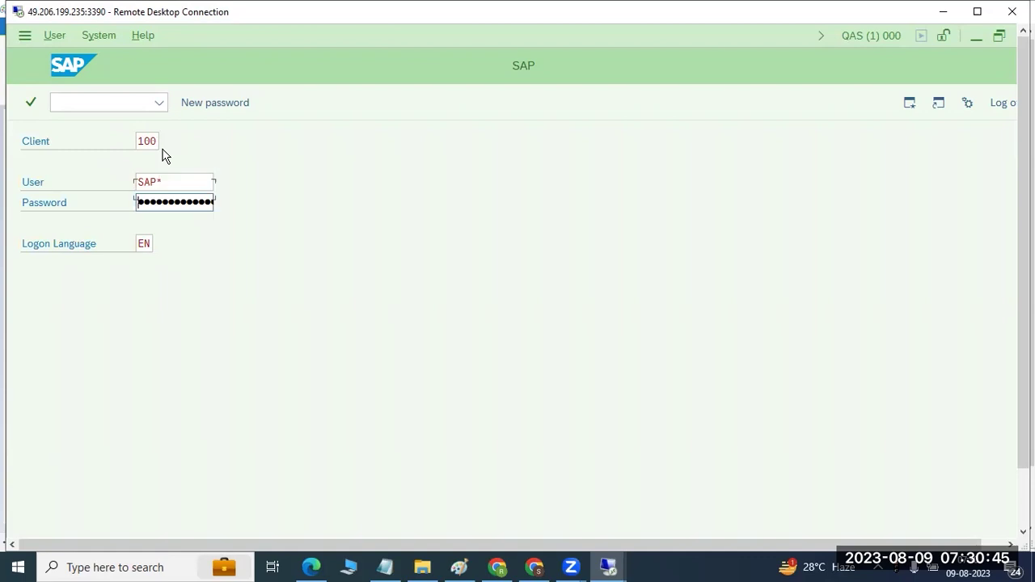
# Step: Return from the password field to the User field to replace the client 100 user name
pyautogui.hotkey('shift', 'Tab')
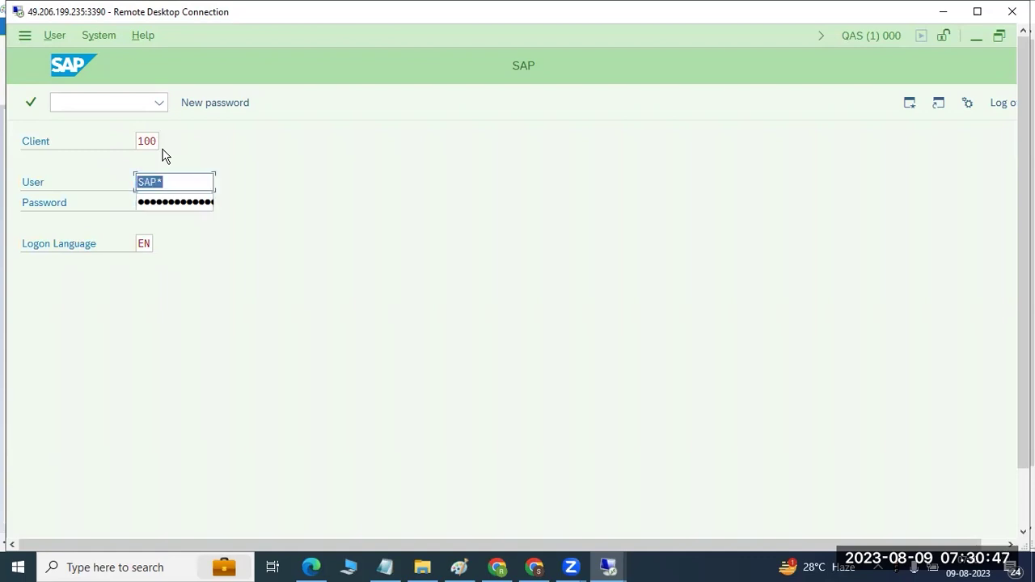
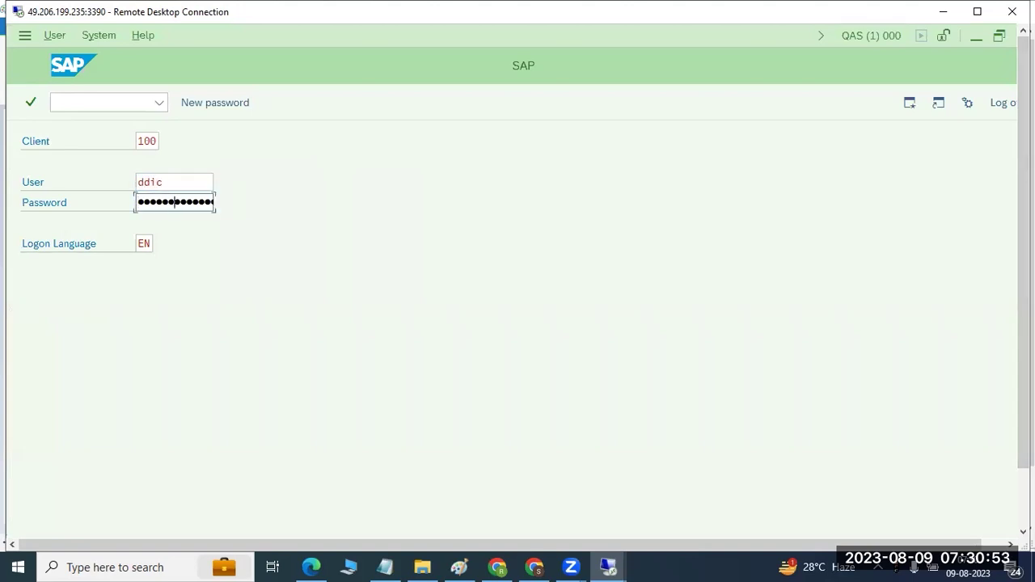
# Step: Log on to client 100, keep this logon, end the other session, and dismiss the error
pyautogui.press('Return')
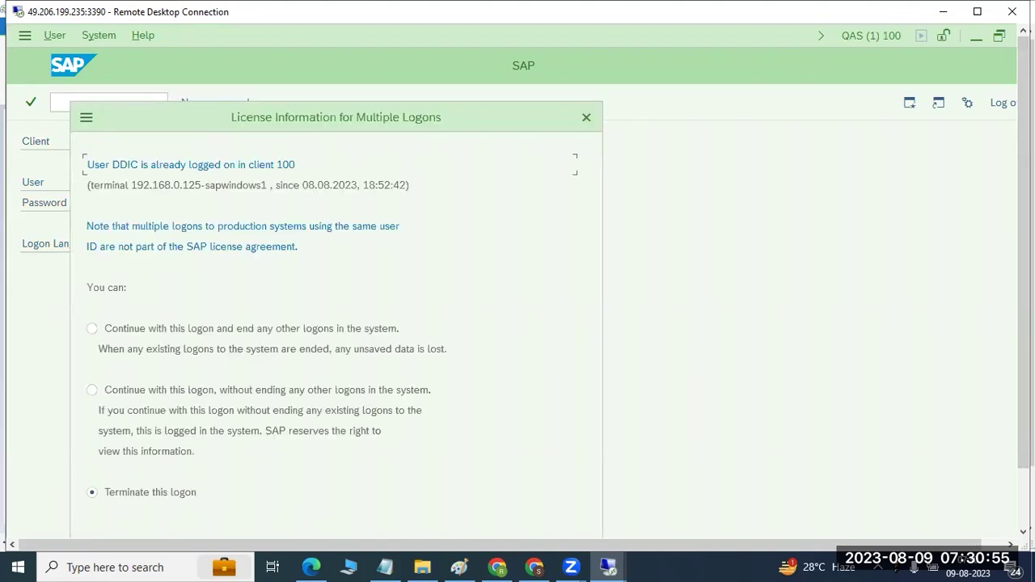
pyautogui.click(272, 337)
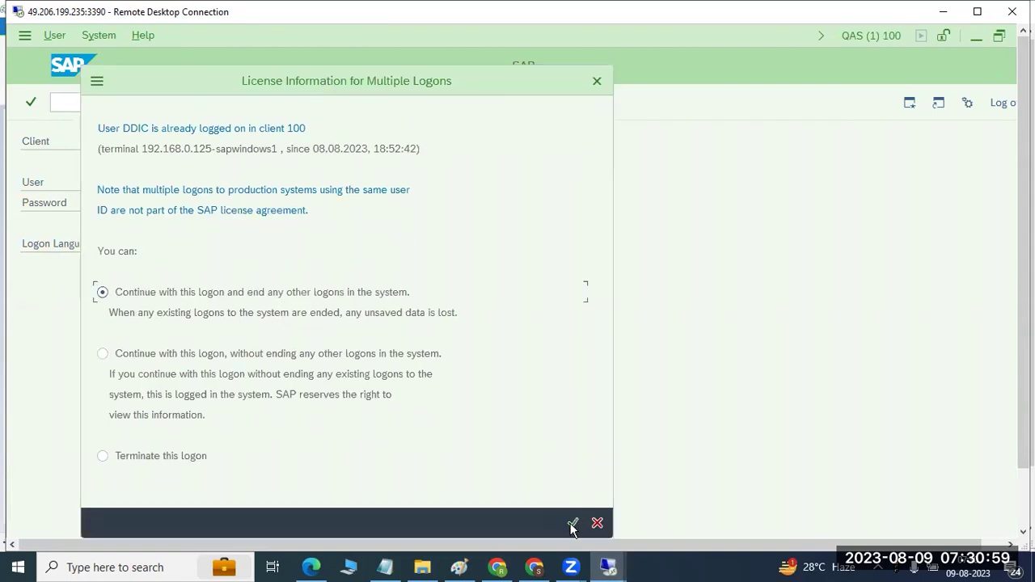
pyautogui.click(573, 523)
pyautogui.click(645, 363)
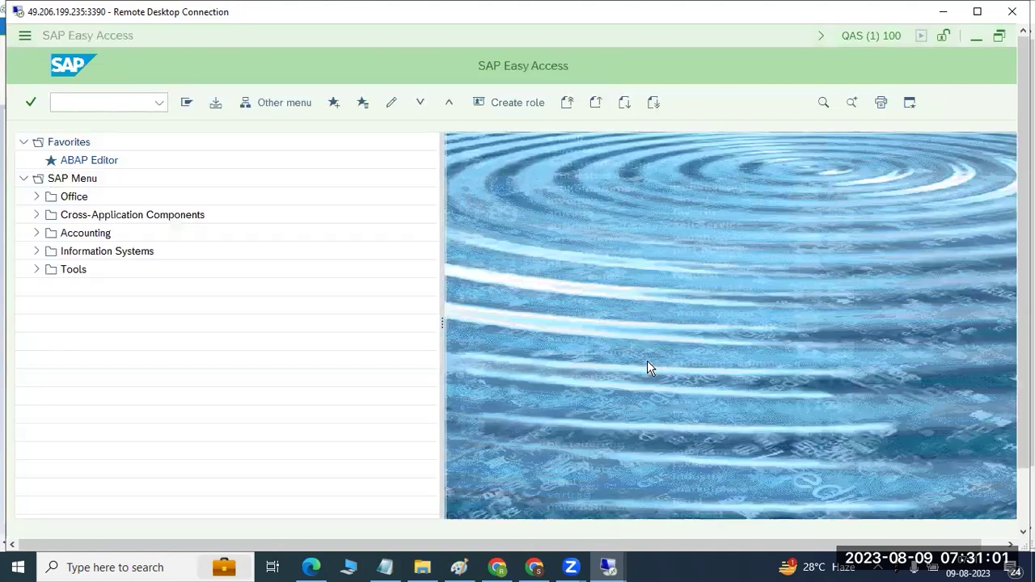
pyautogui.click(62, 100)
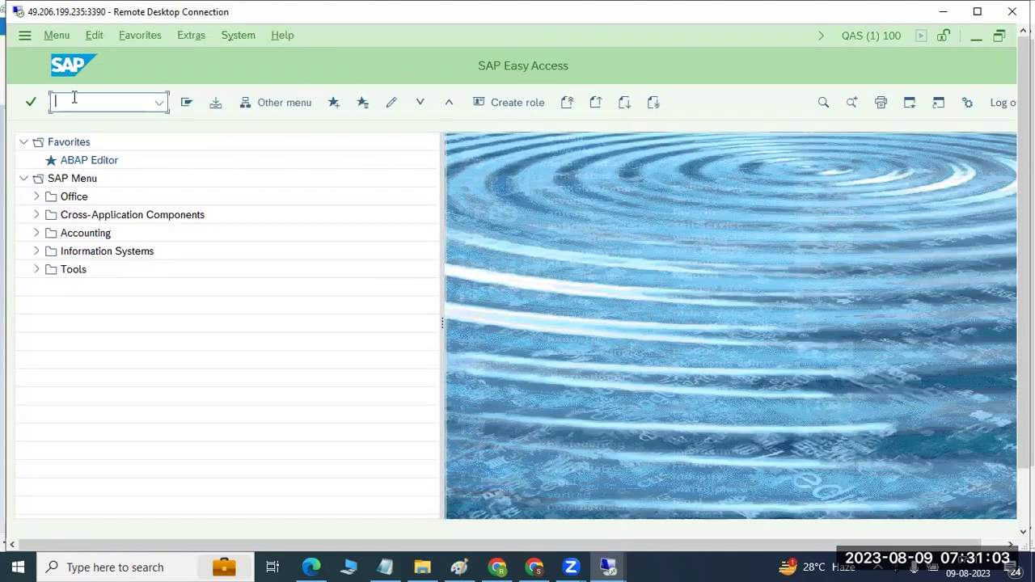
# Step: Run transaction SICK, confirm 'no errors reported', and go back to SAP Easy Access
pyautogui.write('sick')
pyautogui.press('Return')
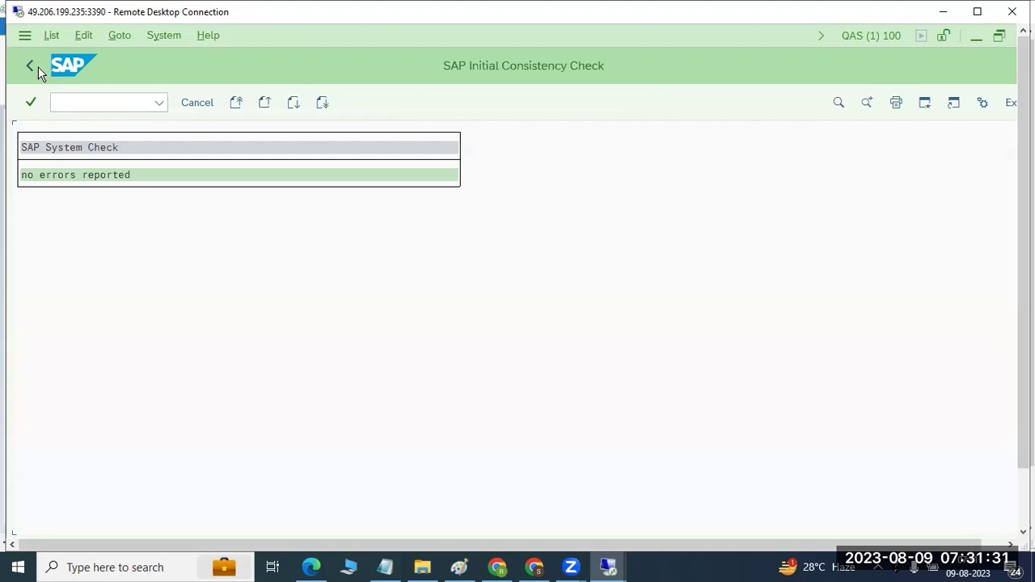
pyautogui.click(33, 65)
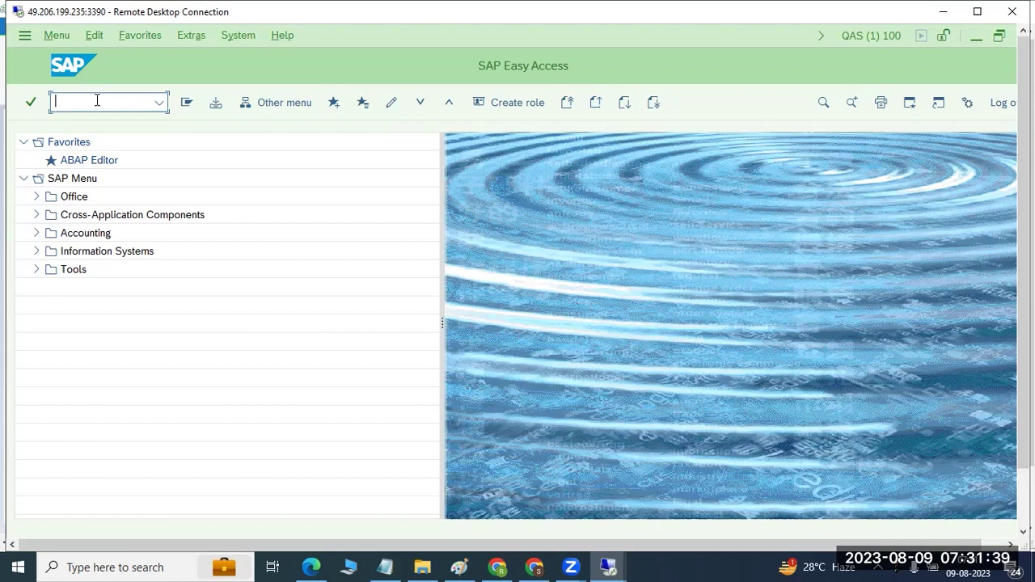
# Step: Rerun SICK showing no errors, return to Easy Access, and switch to the Paint notes
pyautogui.write('sm3')
pyautogui.press('BackSpace')
pyautogui.press('BackSpace')
pyautogui.write('ick')
pyautogui.press('Return')
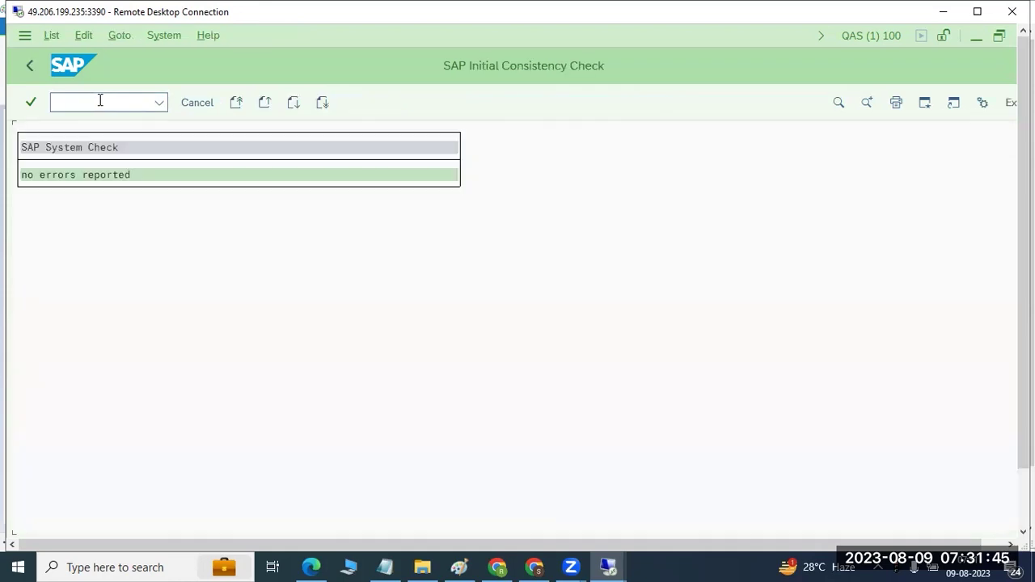
pyautogui.click(29, 66)
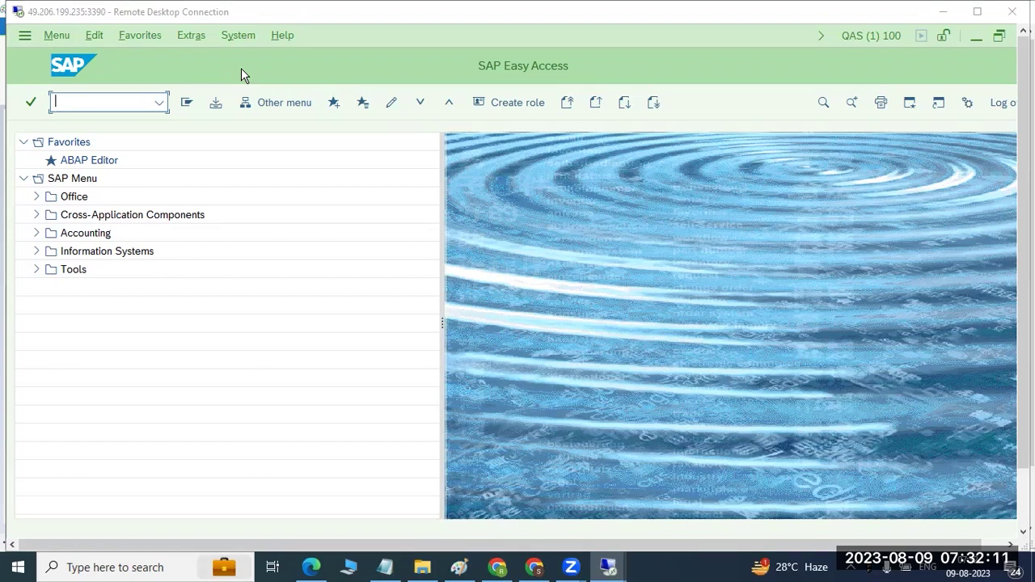
pyautogui.hotkey('alt', 'Tab')
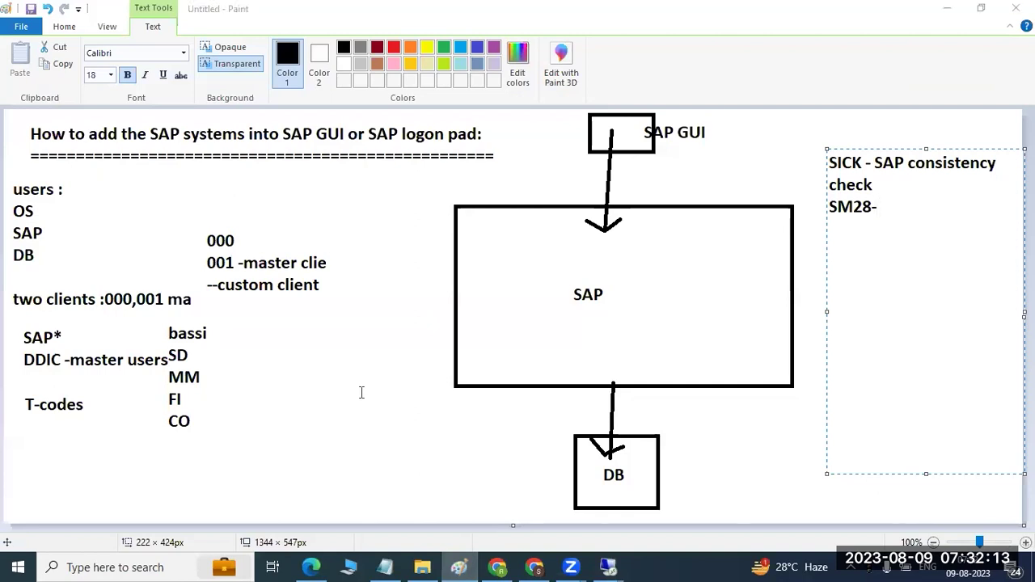
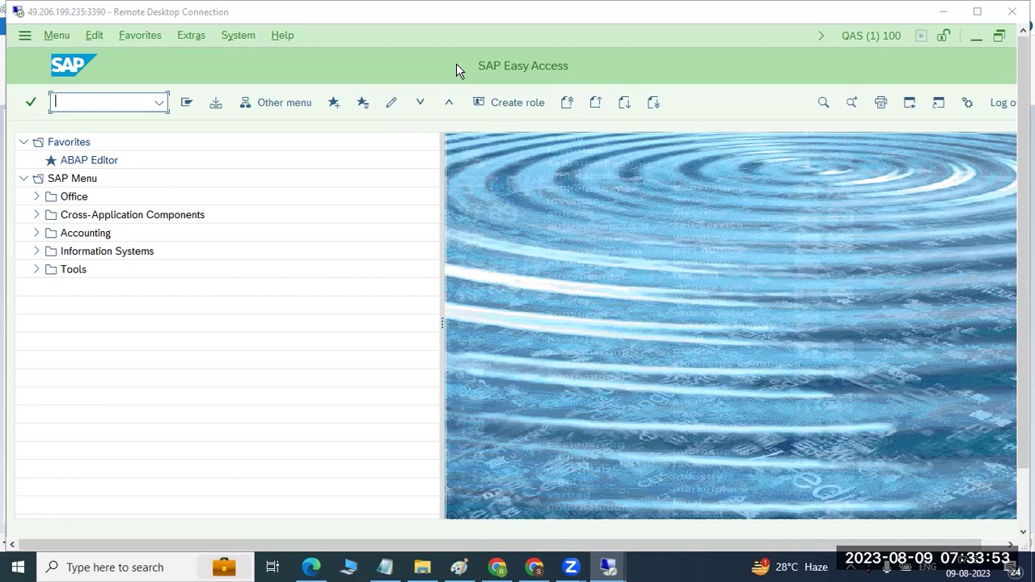
# Step: Minimise the QAS Easy Access window to reveal SAP Logon 770 listing PRD and QUALITY
pyautogui.click(975, 38)
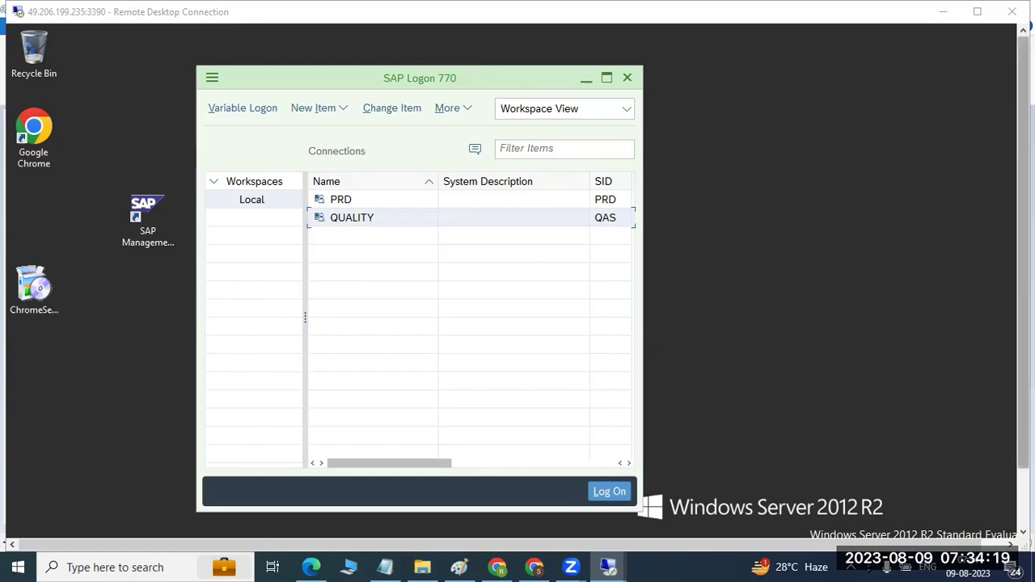
# Step: Restore the QAS SAP Easy Access session from the taskbar
pyautogui.moveTo(1023, 243); pyautogui.dragTo(1023, 308)
pyautogui.moveTo(310, 521)
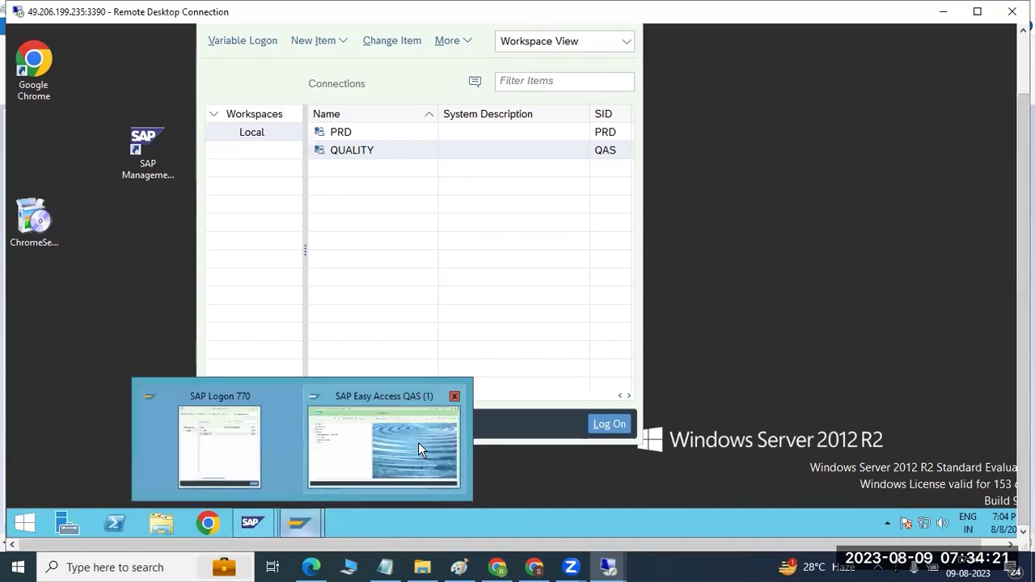
pyautogui.click(418, 442)
pyautogui.moveTo(1023, 308); pyautogui.dragTo(1023, 242)
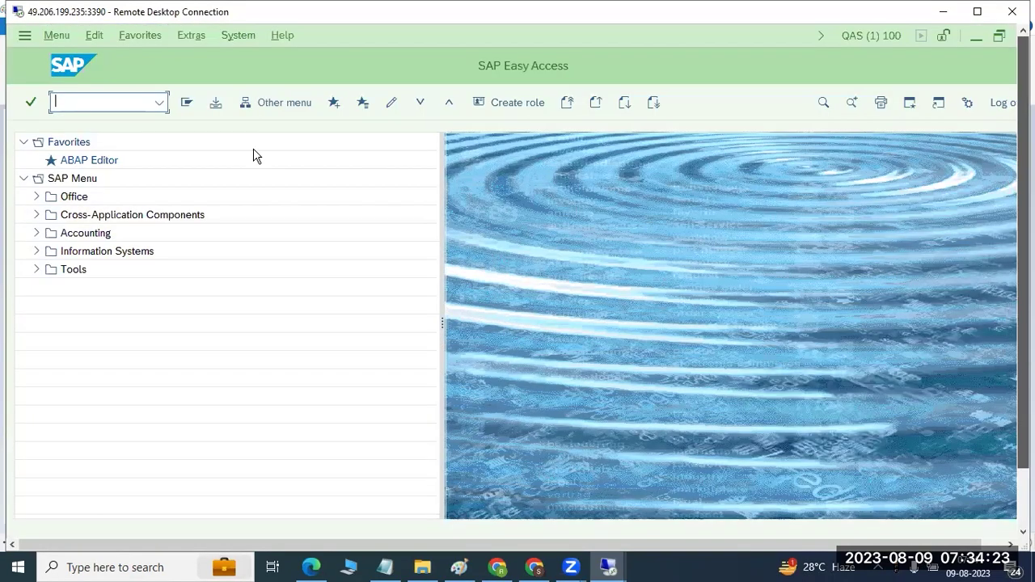
# Step: Run SM28 twice, returning to the Easy Access menu after each run
pyautogui.write('sm28')
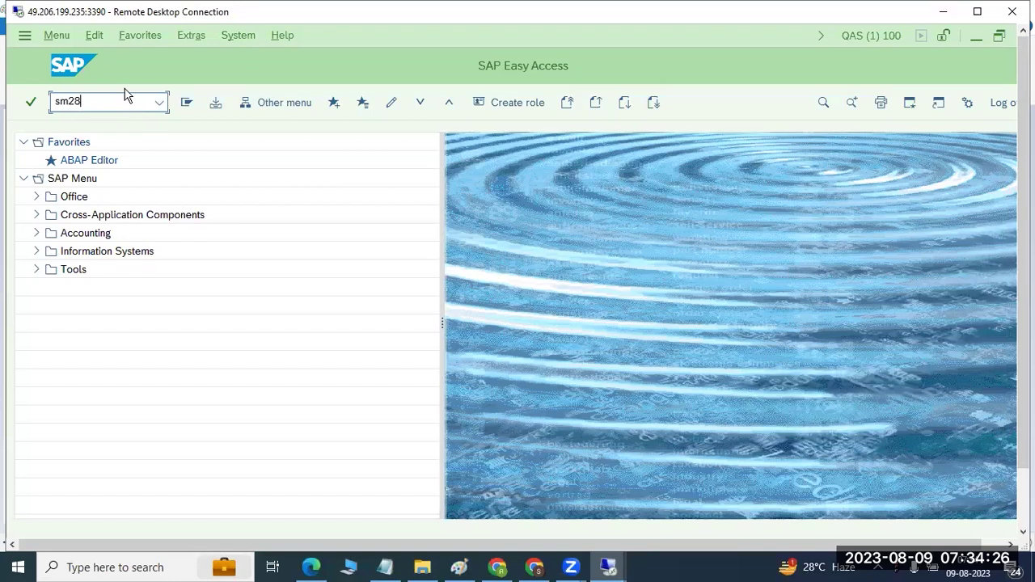
pyautogui.press('Return')
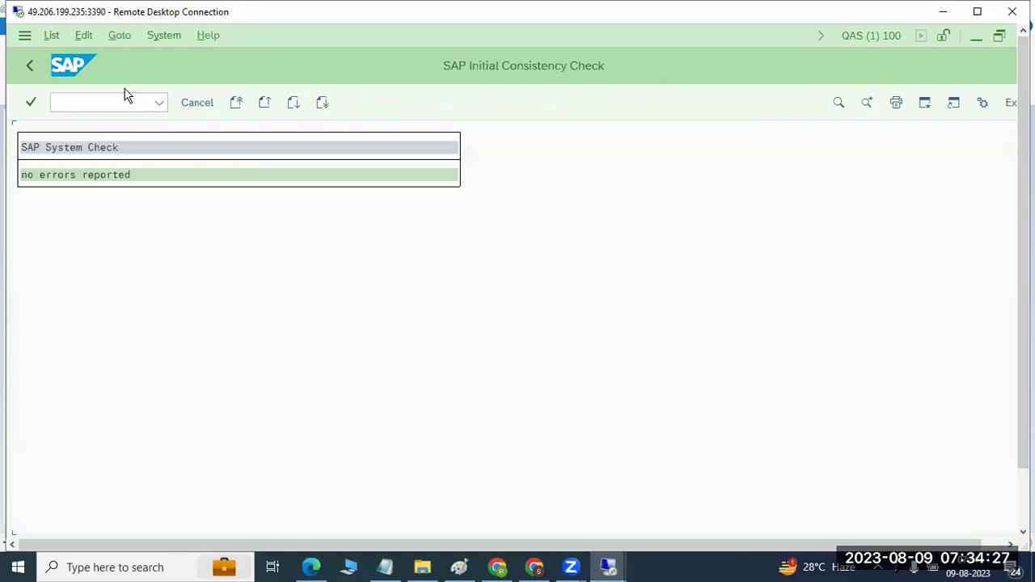
pyautogui.click(30, 68)
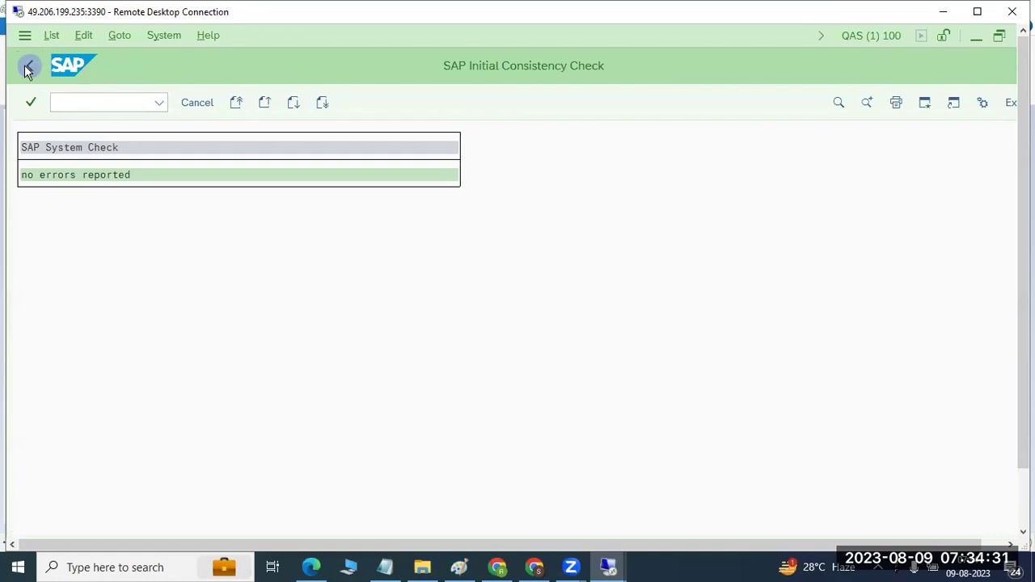
pyautogui.write('sm28')
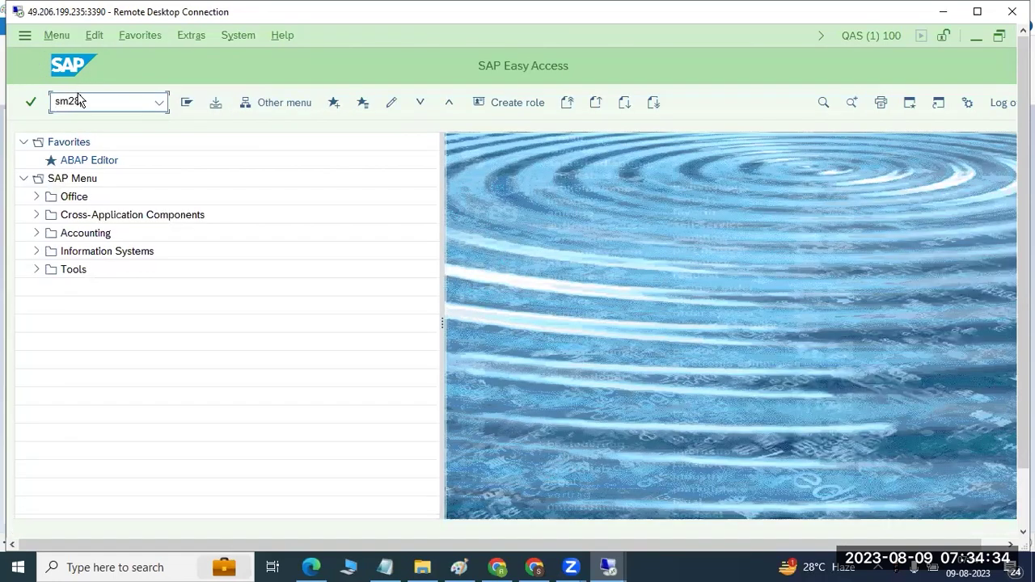
pyautogui.press('Return')
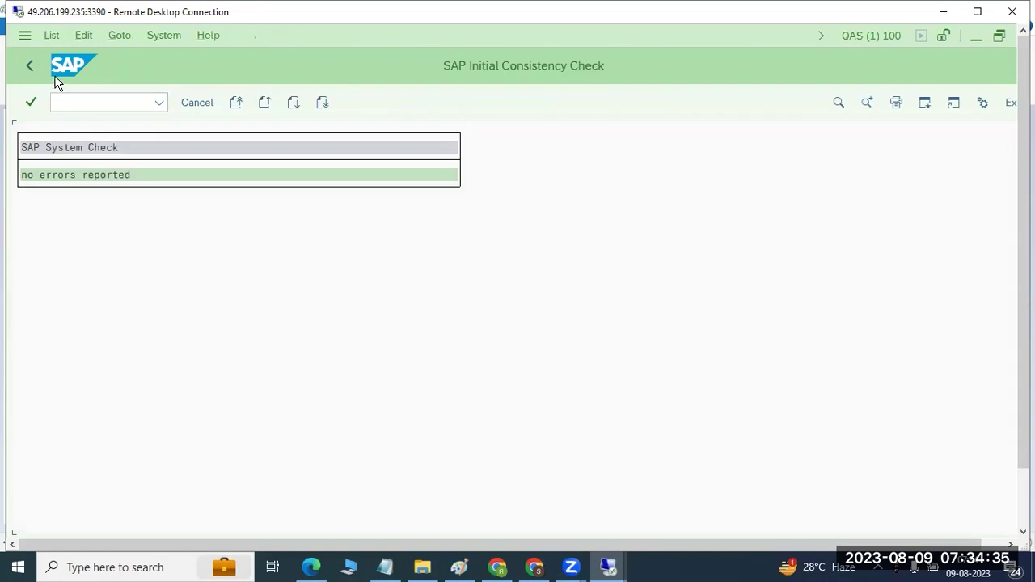
pyautogui.click(29, 69)
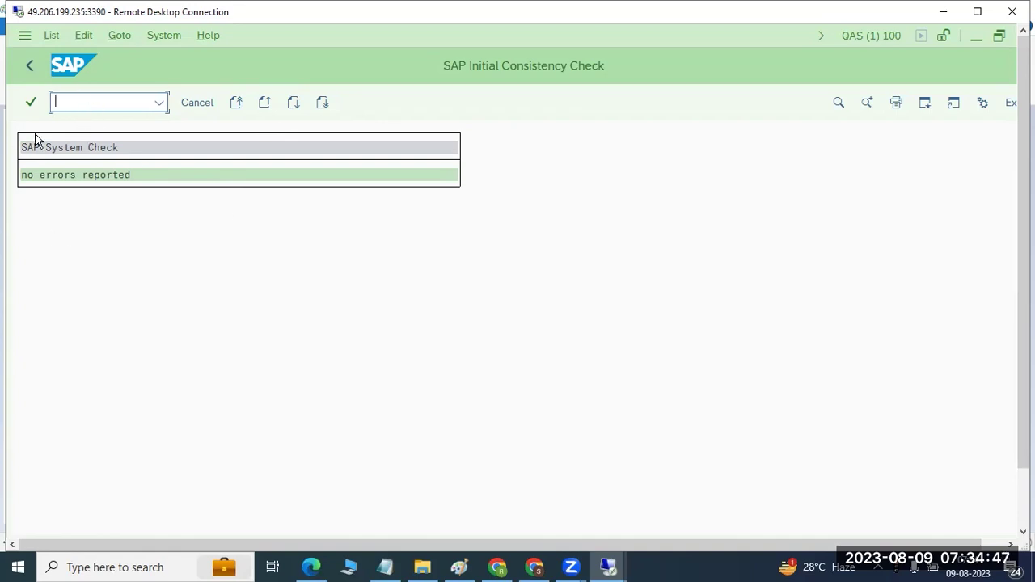
# Step: Open transaction /nSE16N and go back to the Easy Access menu
pyautogui.write('/n')
pyautogui.write('se16n')
pyautogui.press('Return')
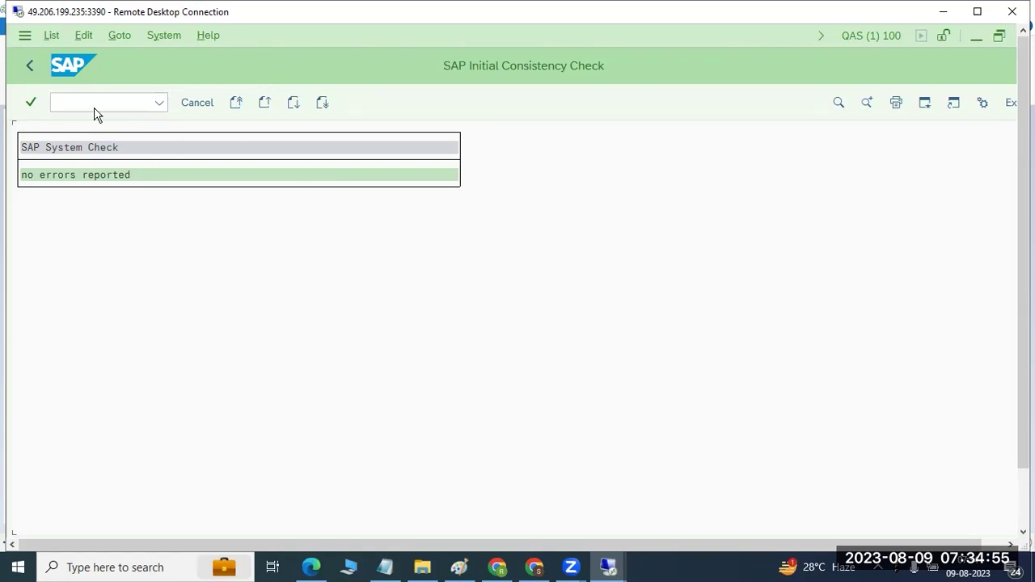
pyautogui.click(26, 68)
# Step: Run /nSICK for the initial consistency check, then launch /nRZ20 system monitoring
pyautogui.write('/n')
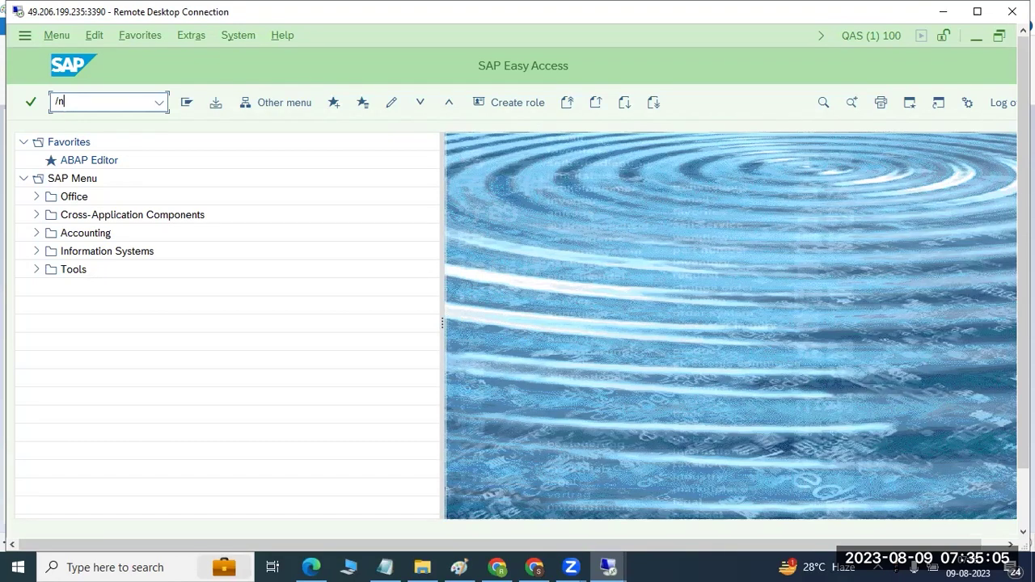
pyautogui.write('sick')
pyautogui.press('Return')
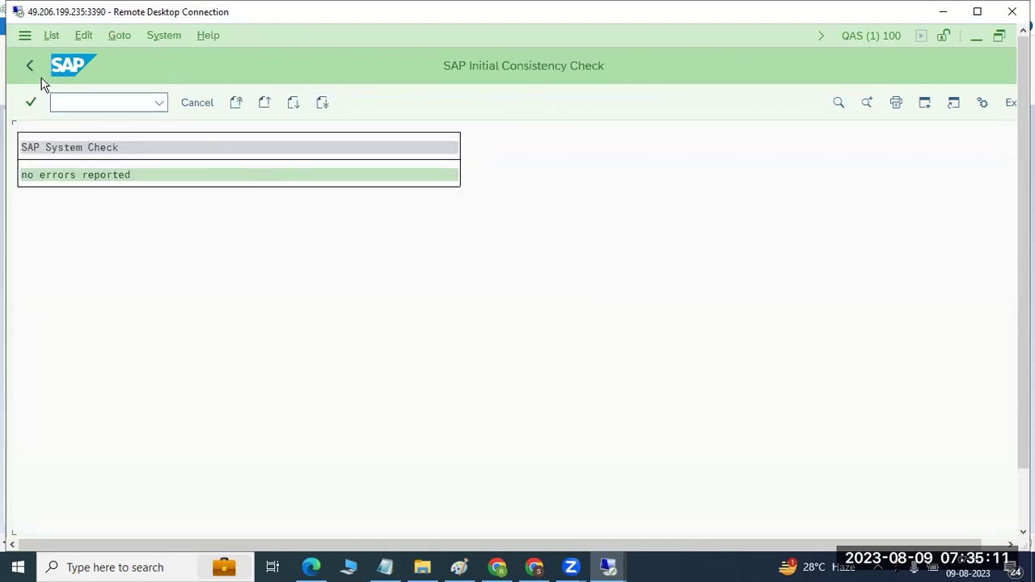
pyautogui.click(76, 101)
pyautogui.write('/nrz20')
pyautogui.press('Return')
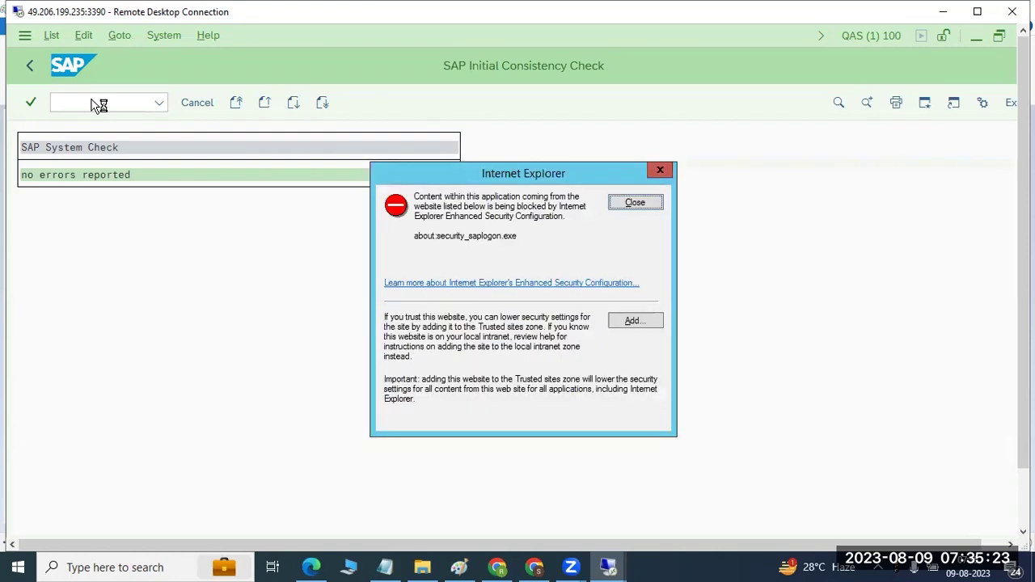
# Step: Close the Internet Explorer security warning, rerun /nSICK, and return to Easy Access
pyautogui.click(635, 202)
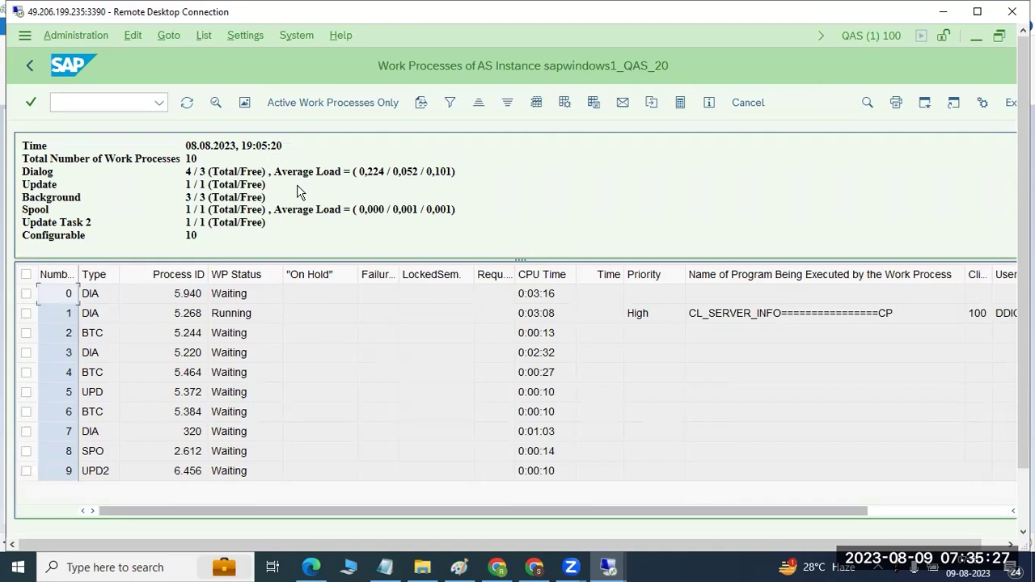
pyautogui.click(87, 102)
pyautogui.write('/nsick')
pyautogui.press('Return')
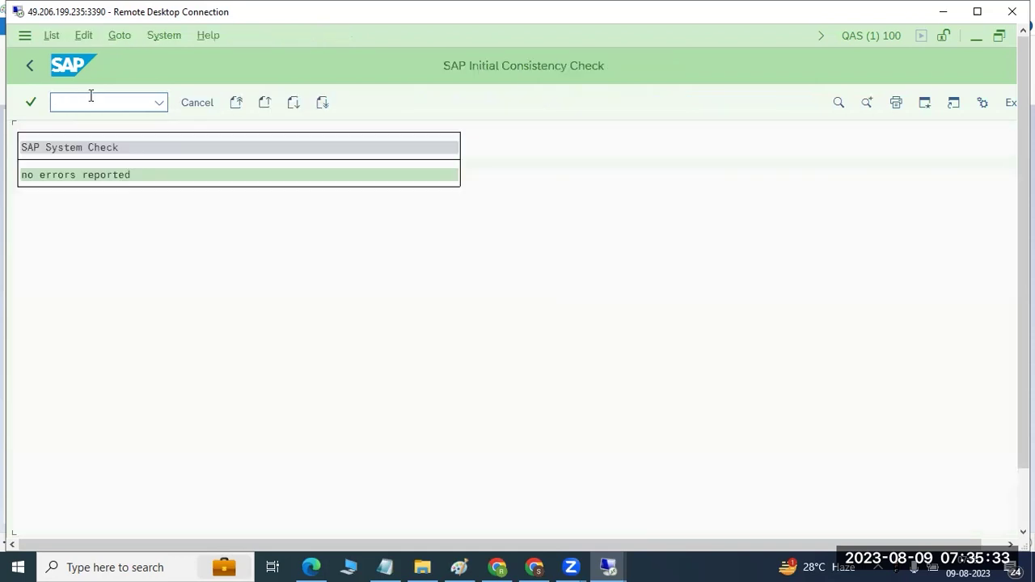
pyautogui.click(27, 67)
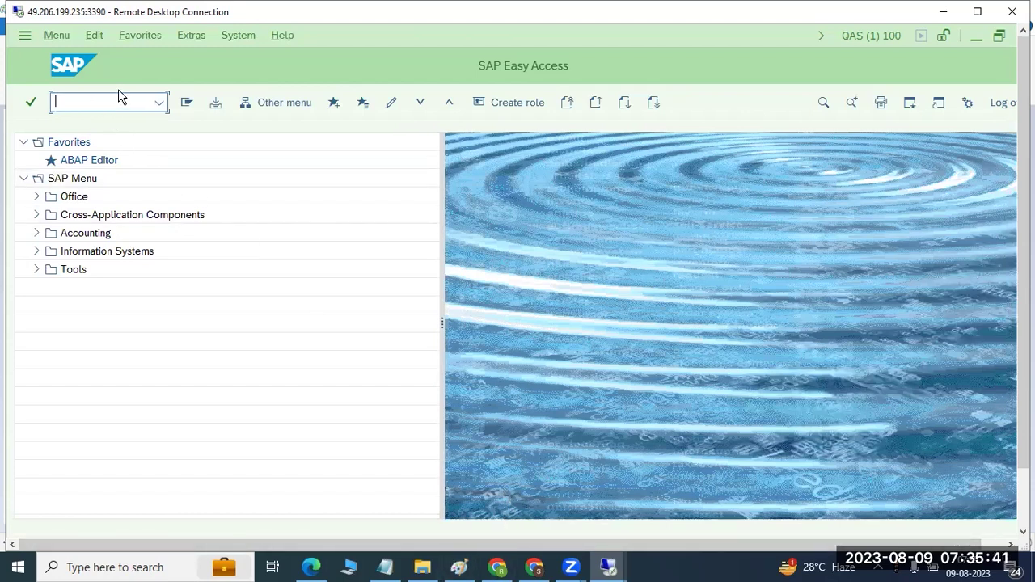
pyautogui.hotkey('shift', 'Tab')
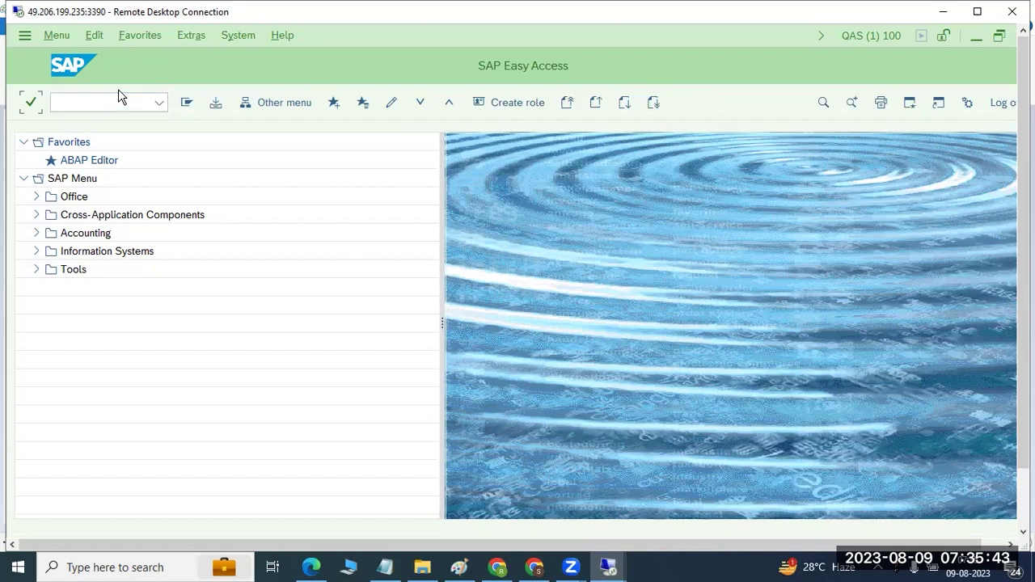
pyautogui.click(121, 100)
pyautogui.write('se38')
pyautogui.press('BackSpace')
pyautogui.press('BackSpace')
pyautogui.press('BackSpace')
pyautogui.write('e')
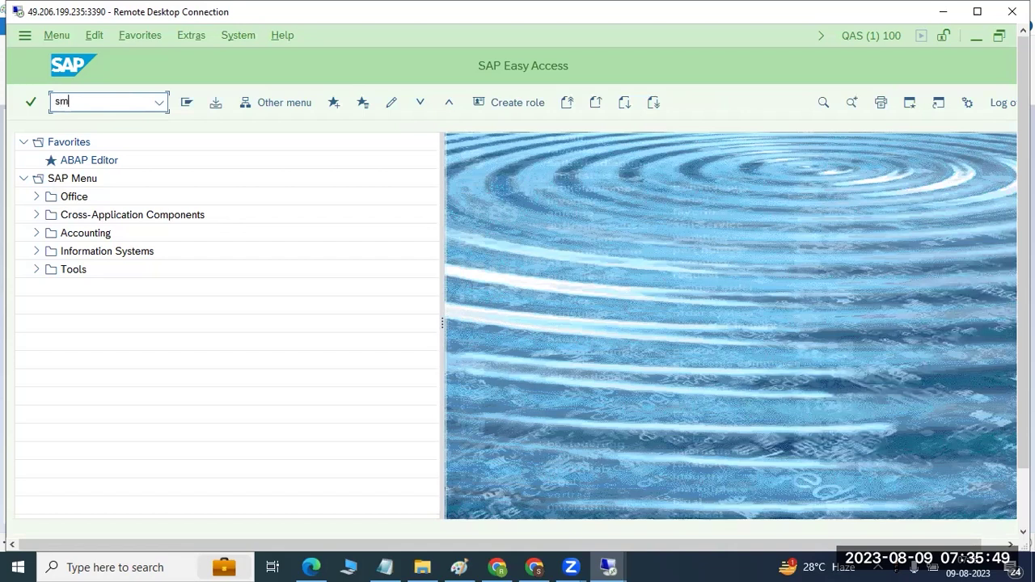
pyautogui.press('BackSpace')
pyautogui.press('BackSpace')
pyautogui.write('/nse38')
pyautogui.press('Return')
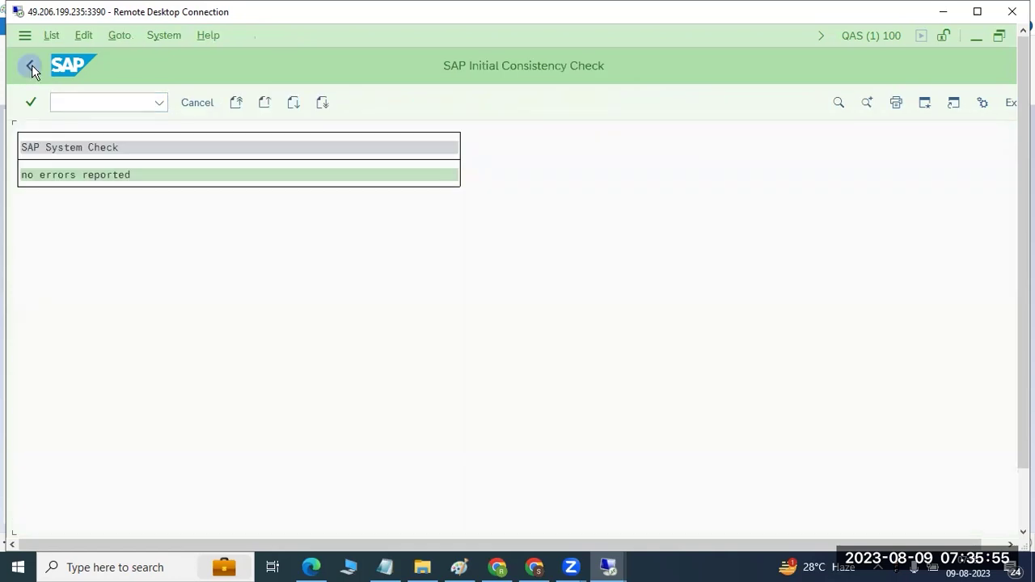
pyautogui.click(31, 66)
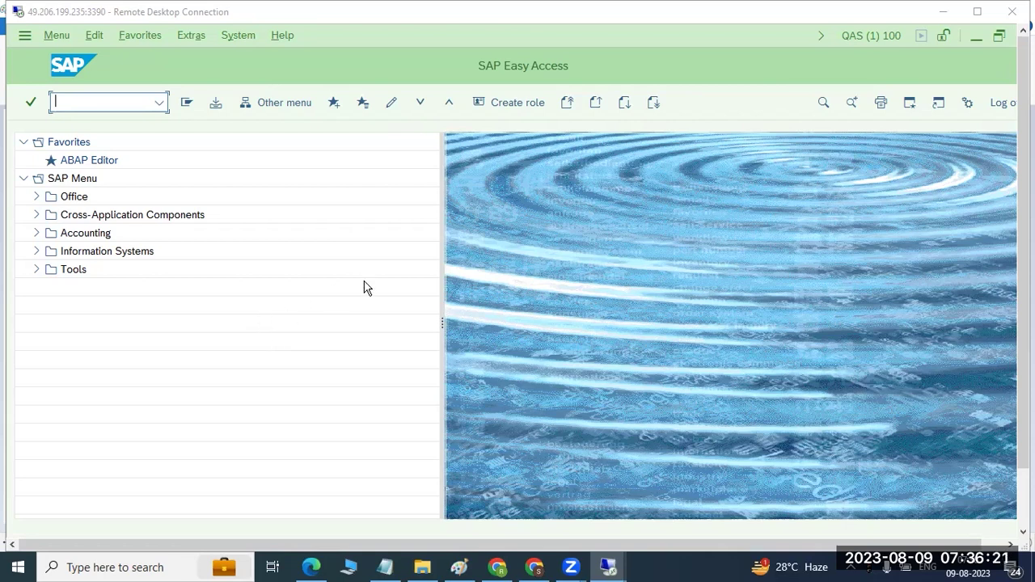
# Step: Log off the QAS session and close the duplicate management console window
pyautogui.click(1001, 104)
pyautogui.click(187, 364)
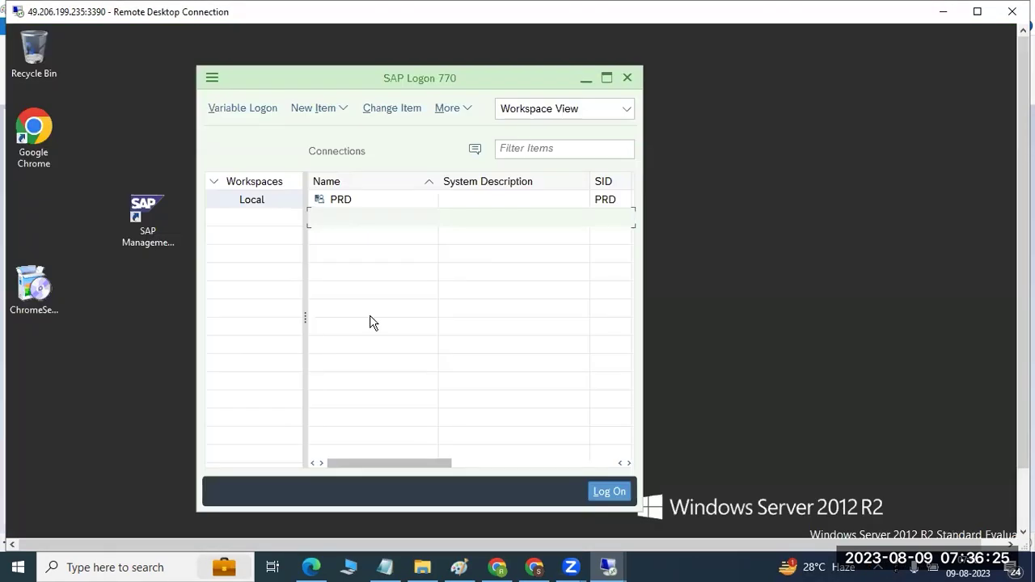
pyautogui.moveTo(1023, 348); pyautogui.dragTo(1024, 408)
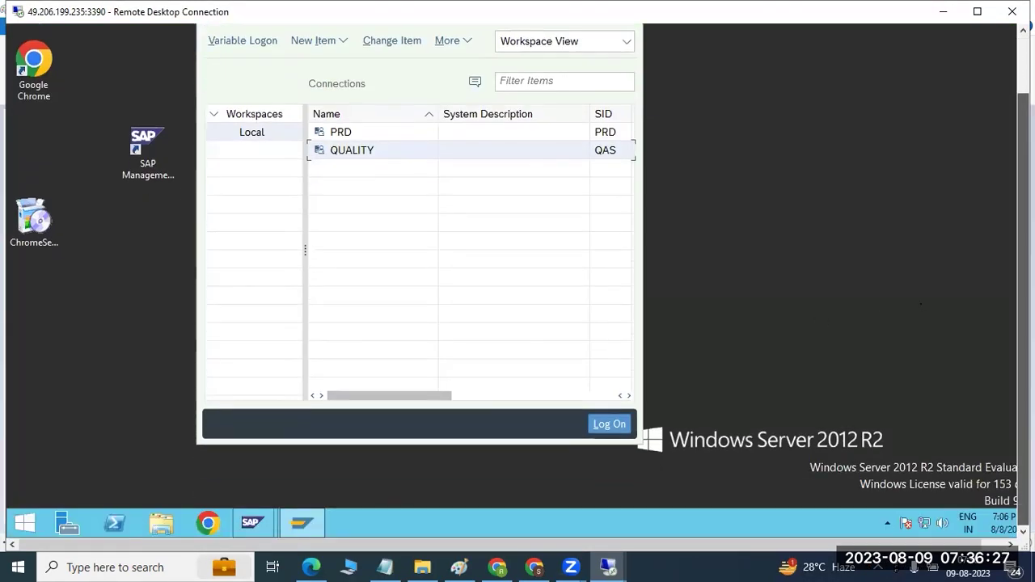
pyautogui.moveTo(259, 521)
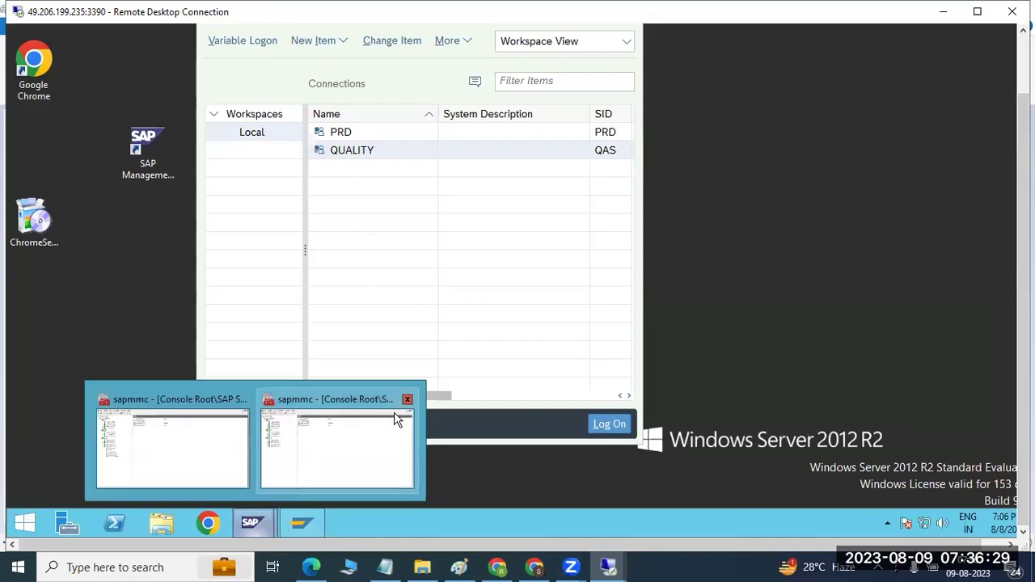
pyautogui.click(407, 399)
pyautogui.click(271, 425)
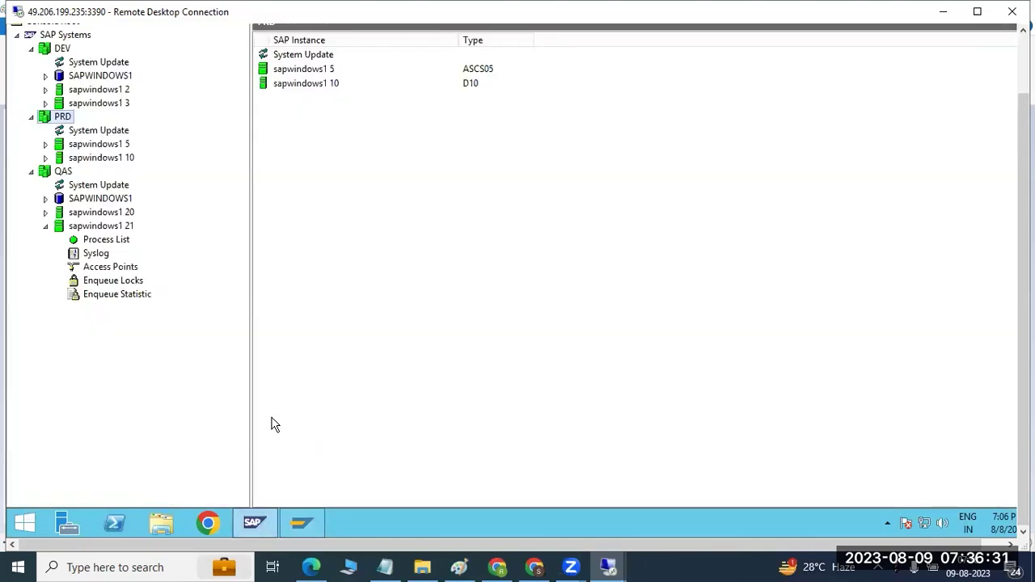
# Step: Bring SAP Logon forward, shift it slightly, and close it
pyautogui.click(301, 524)
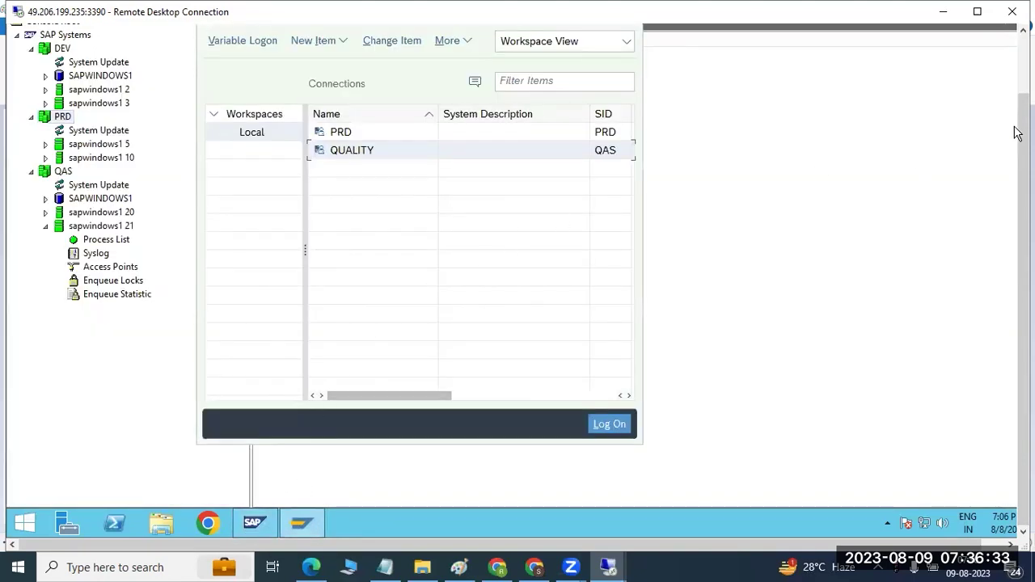
pyautogui.moveTo(1018, 134); pyautogui.dragTo(1018, 78)
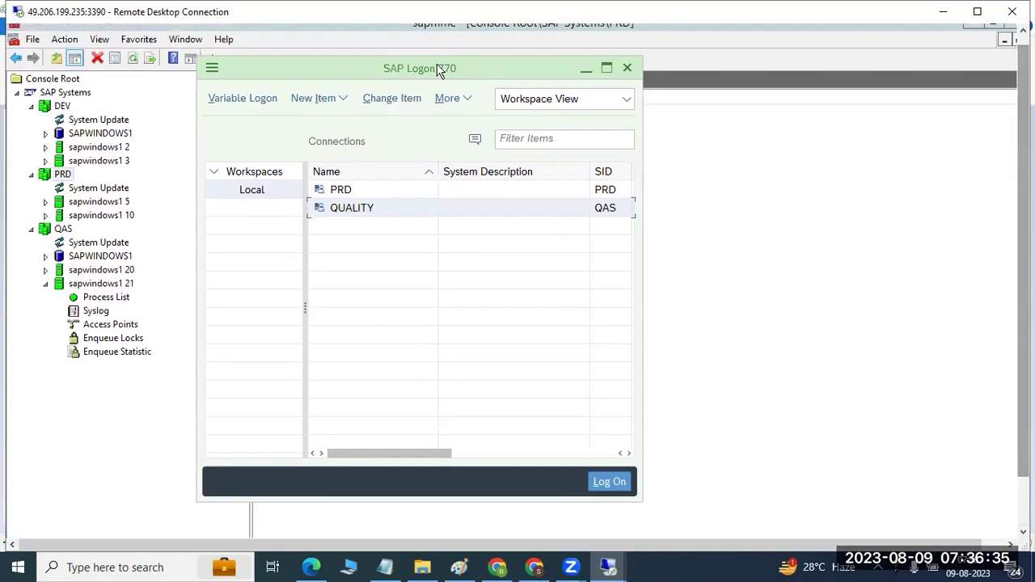
pyautogui.moveTo(437, 69); pyautogui.dragTo(502, 99)
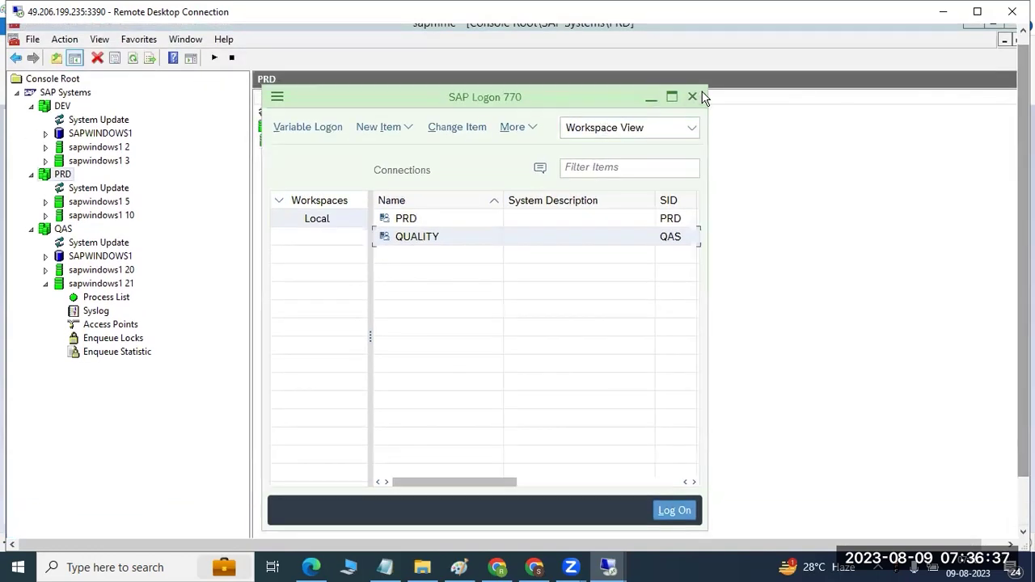
pyautogui.click(693, 97)
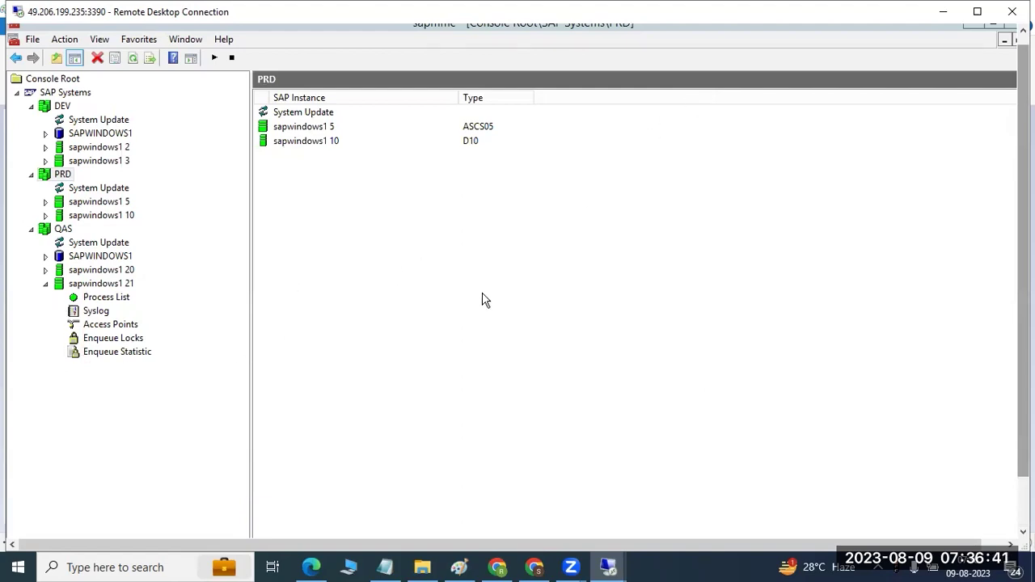
pyautogui.moveTo(1023, 230); pyautogui.dragTo(1023, 292)
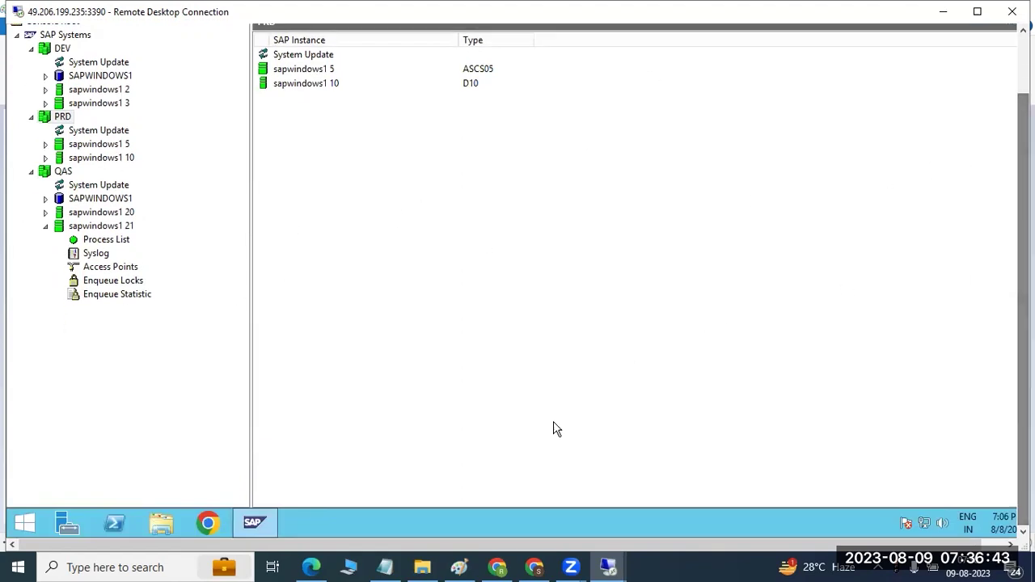
# Step: Show the remote desktop and launch SAP Logon from its shortcut, allowing it to run
pyautogui.rightClick(499, 513)
pyautogui.click(561, 453)
pyautogui.click(431, 143)
pyautogui.doubleClick(437, 141)
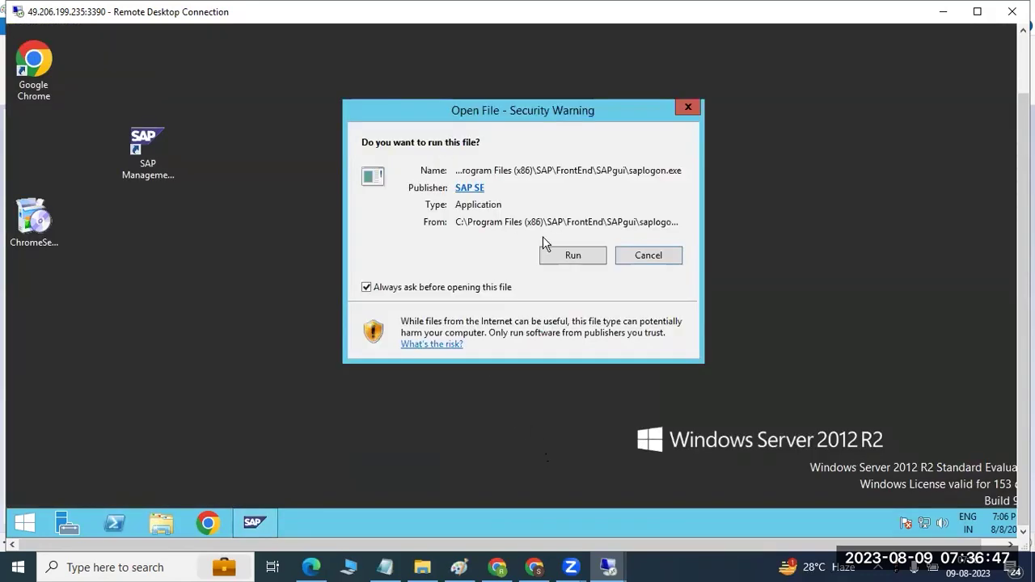
pyautogui.click(563, 256)
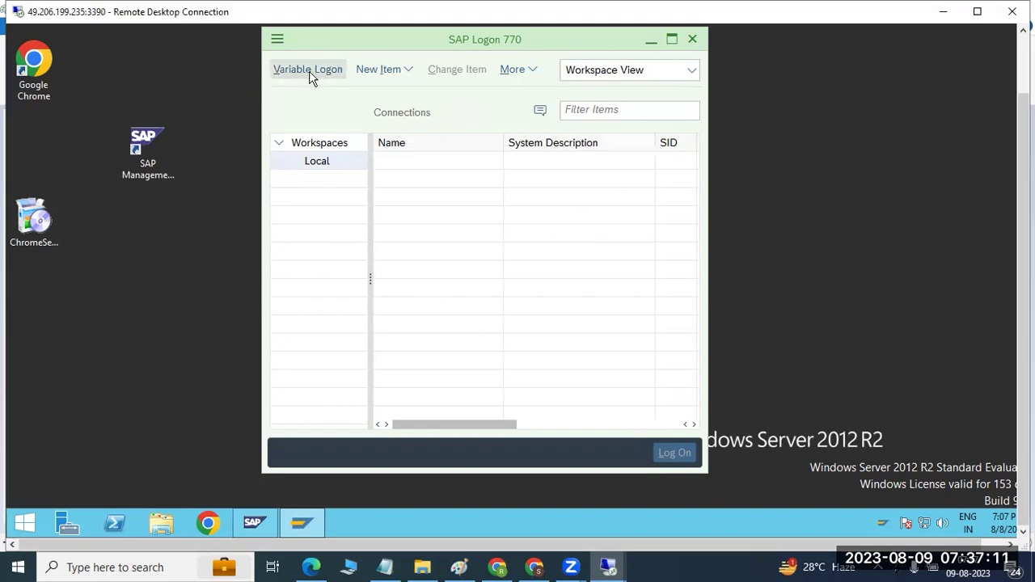
# Step: Start a new user-specified system connection with description SAP DEVELOPMENT
pyautogui.moveTo(311, 44); pyautogui.dragTo(311, 63)
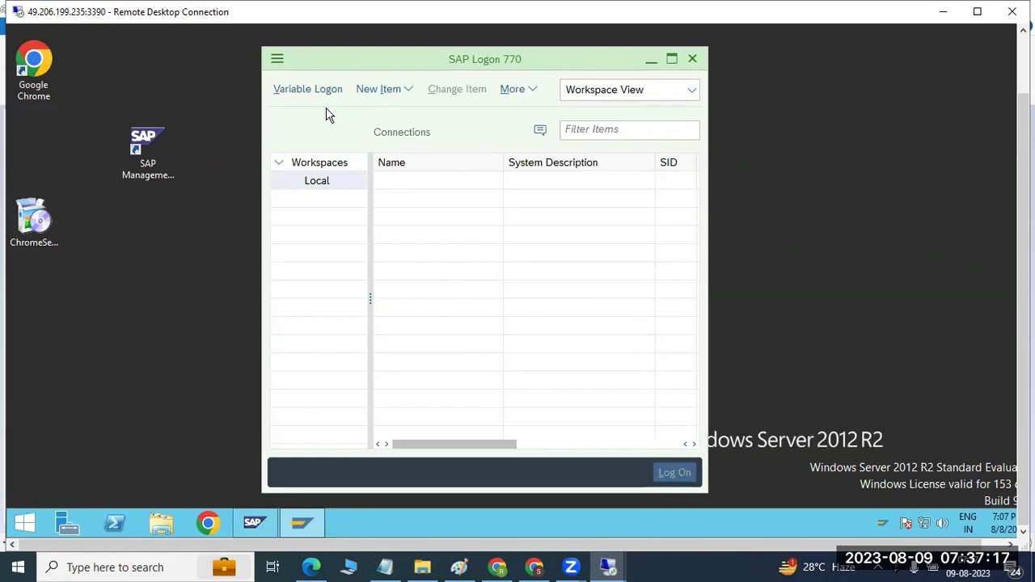
pyautogui.click(388, 94)
pyautogui.click(404, 114)
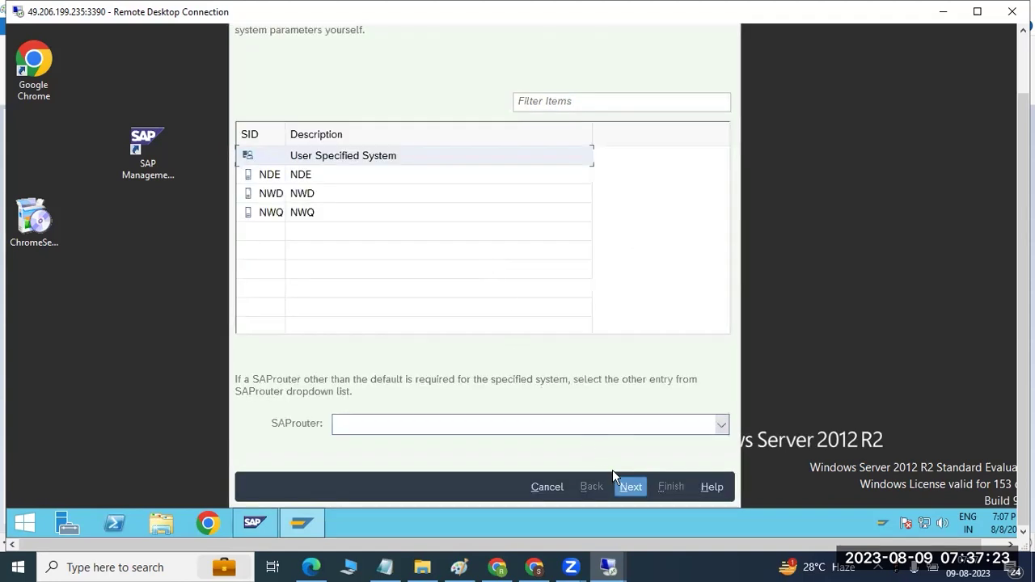
pyautogui.click(628, 485)
pyautogui.write('SAP DE')
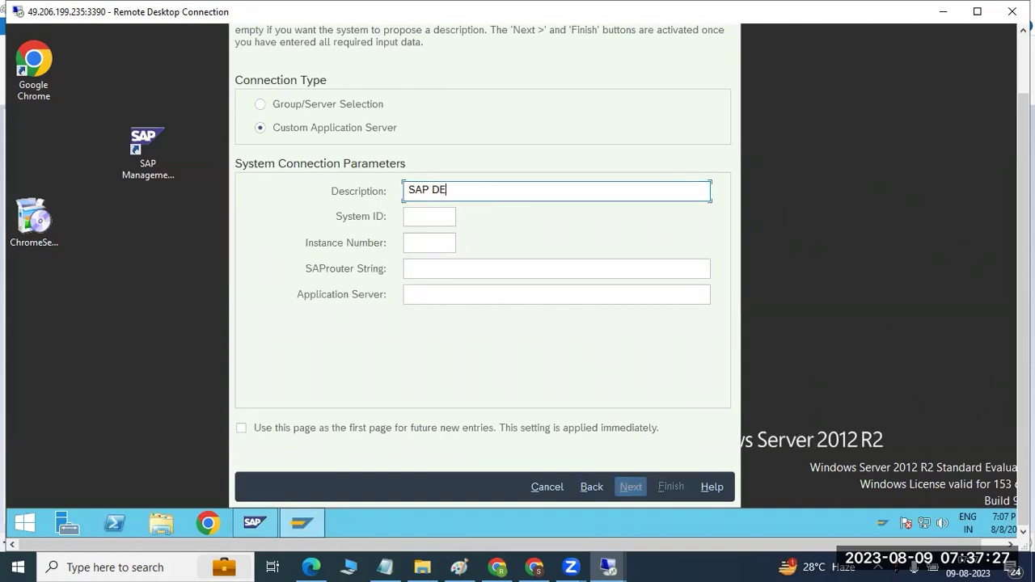
pyautogui.write('VELOPMENT')
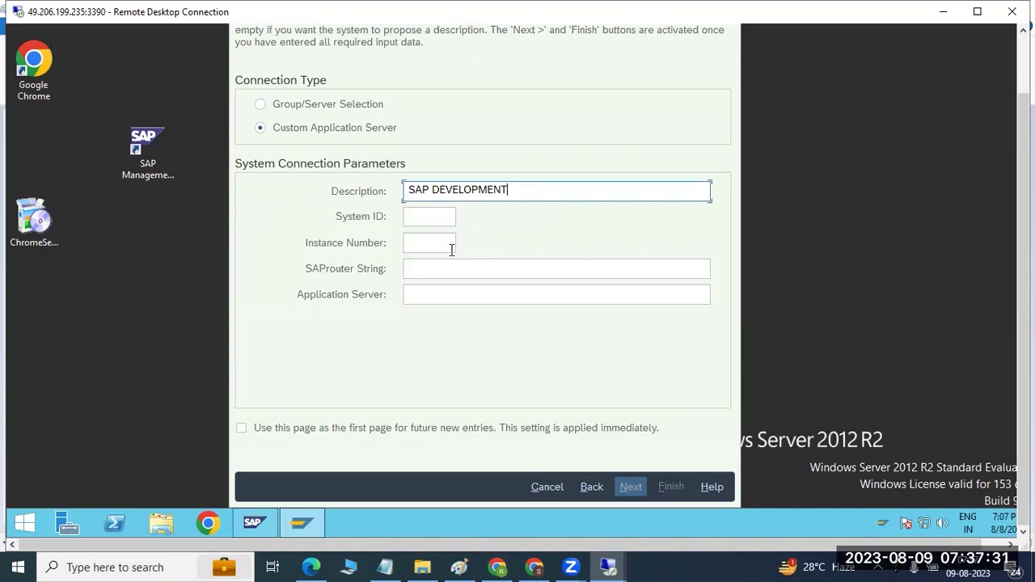
# Step: Enter system ID DEV, instance 02, server sapwindows1, and finish the connection
pyautogui.click(430, 217)
pyautogui.write('DEV')
pyautogui.click(427, 237)
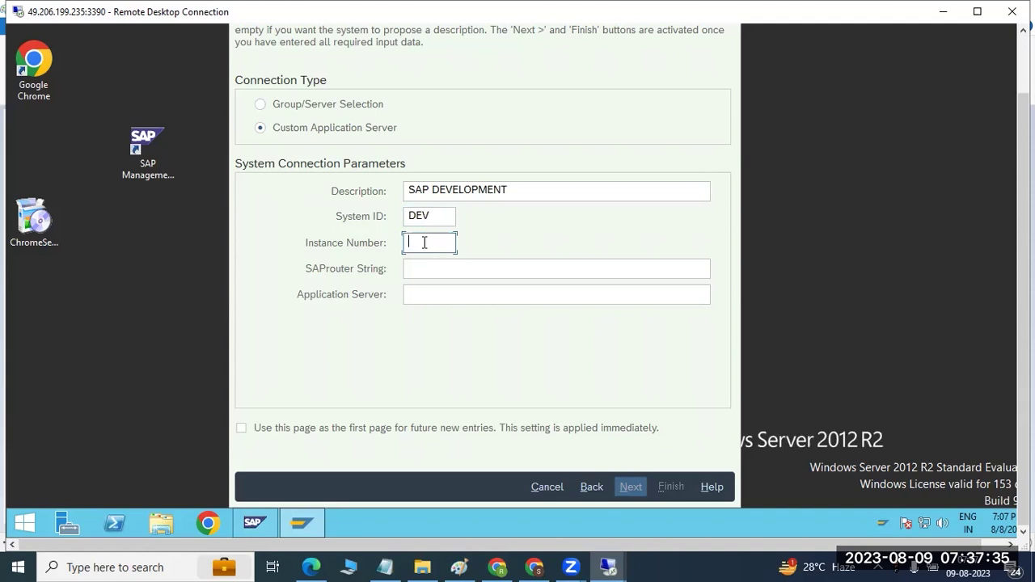
pyautogui.click(240, 529)
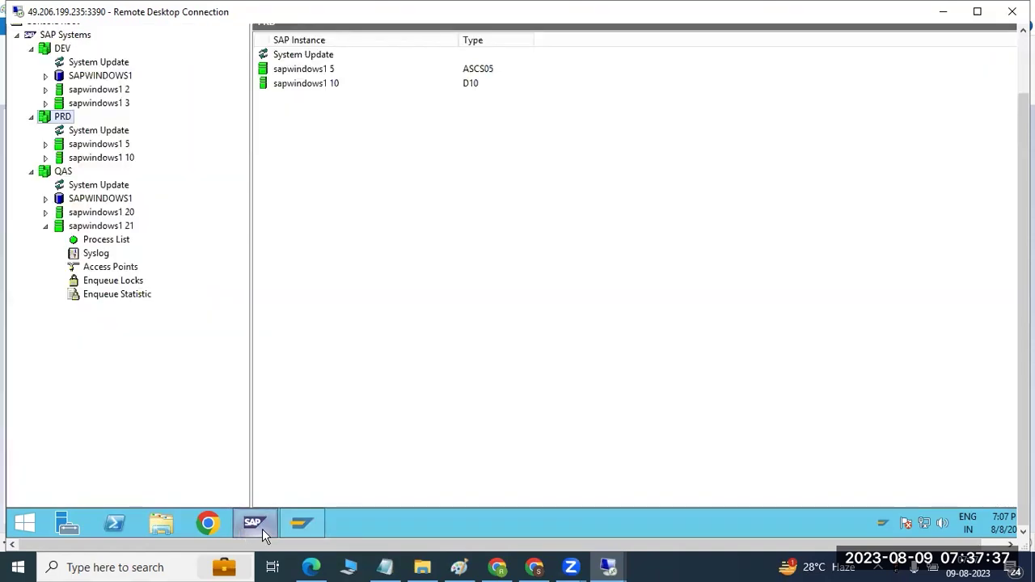
pyautogui.click(286, 531)
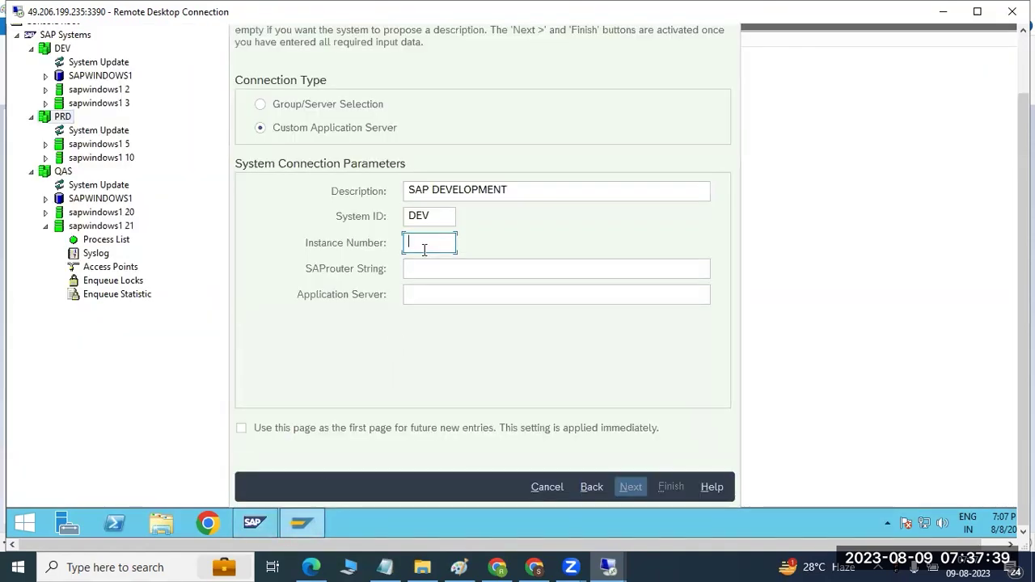
pyautogui.write('02')
pyautogui.press('Tab')
pyautogui.press('Tab')
pyautogui.write('sapwindows')
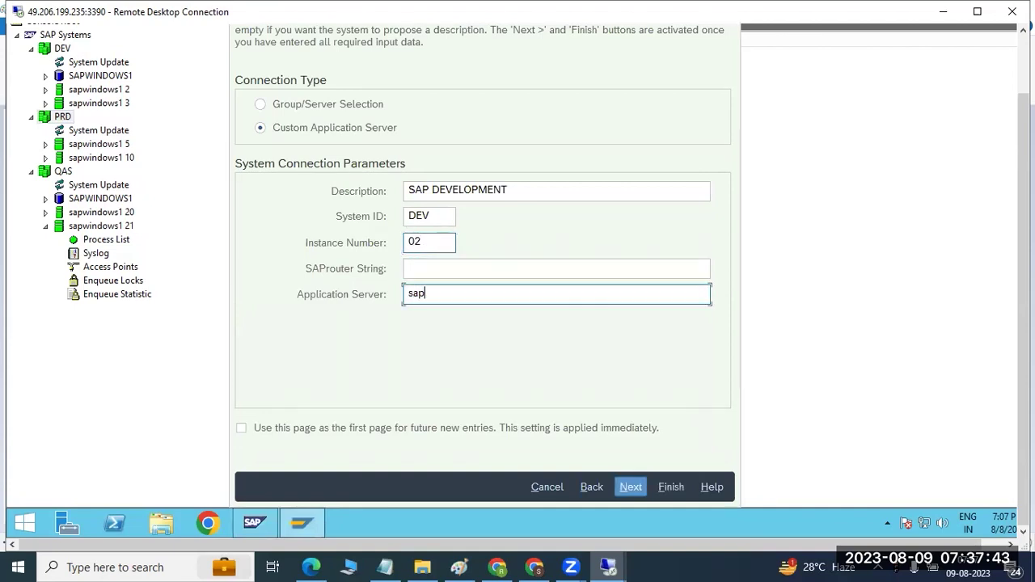
pyautogui.write('1')
pyautogui.press('Return')
pyautogui.press('Return')
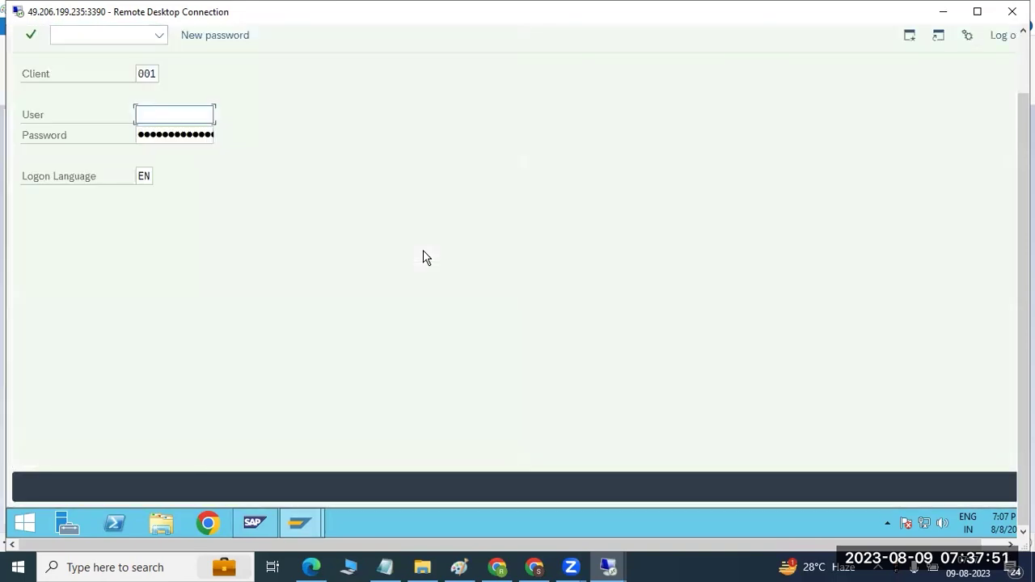
# Step: Close the logon screen and start another new connection entry
pyautogui.click(1001, 37)
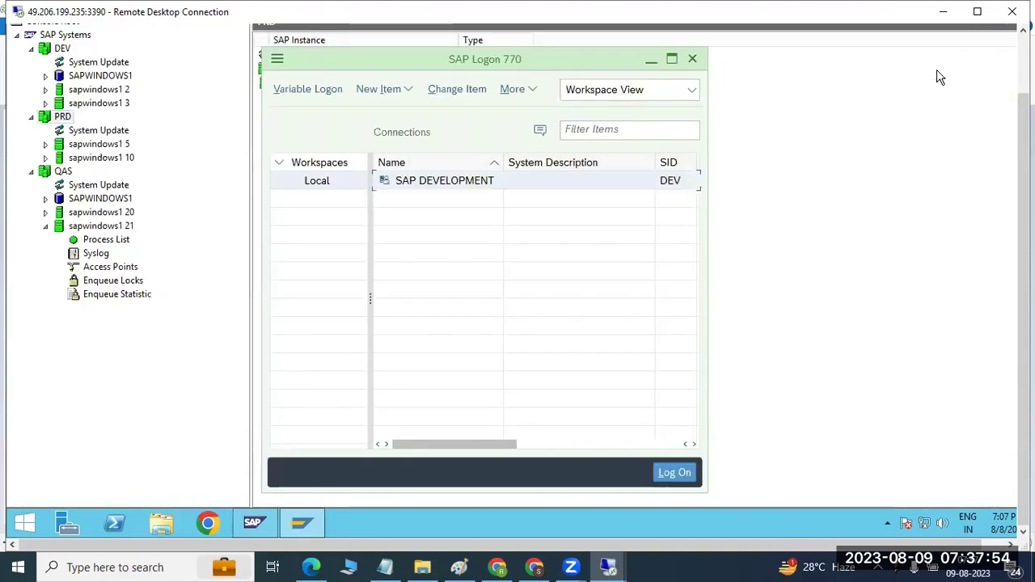
pyautogui.click(380, 96)
pyautogui.click(395, 111)
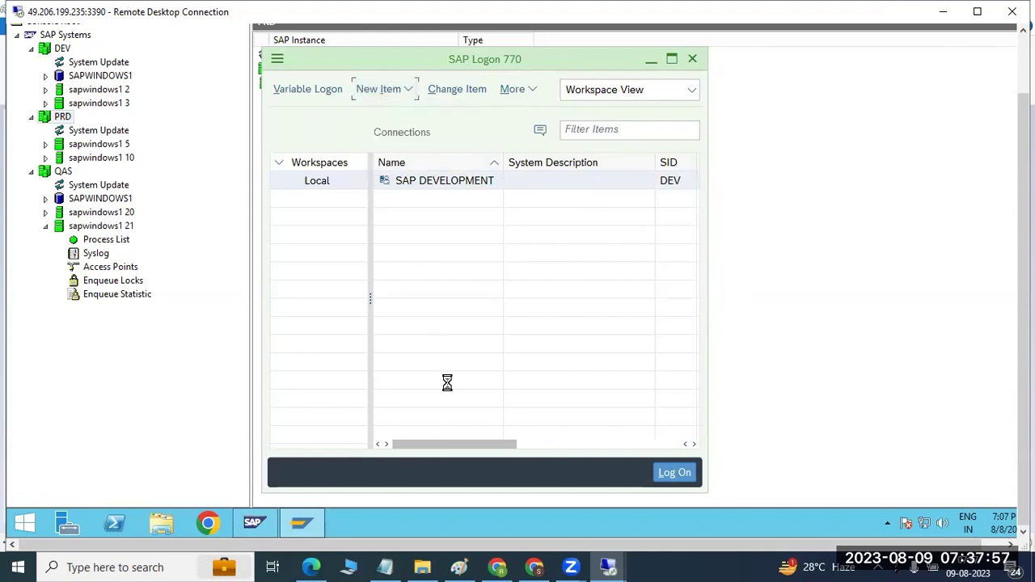
pyautogui.rightClick(426, 522)
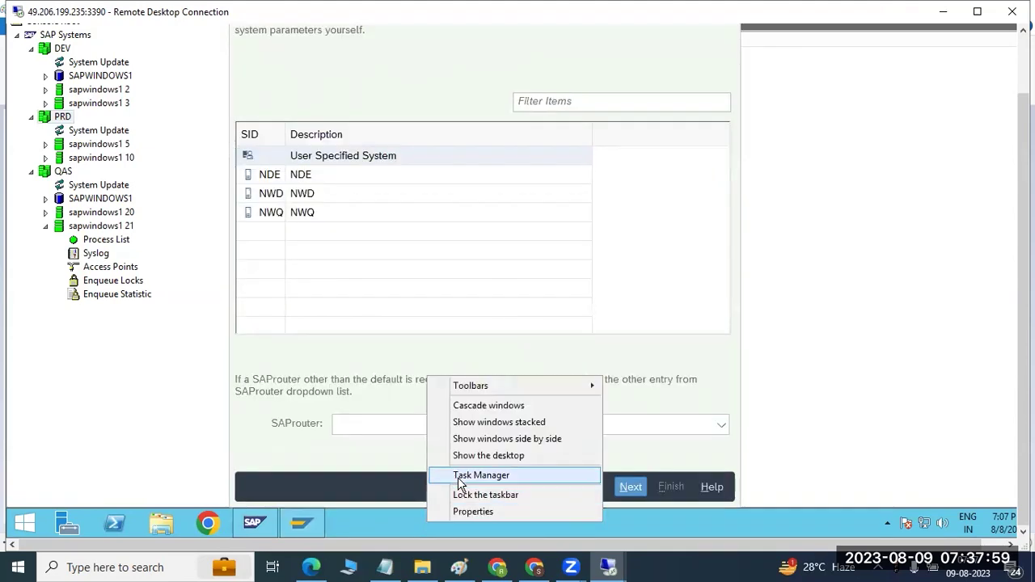
pyautogui.click(458, 482)
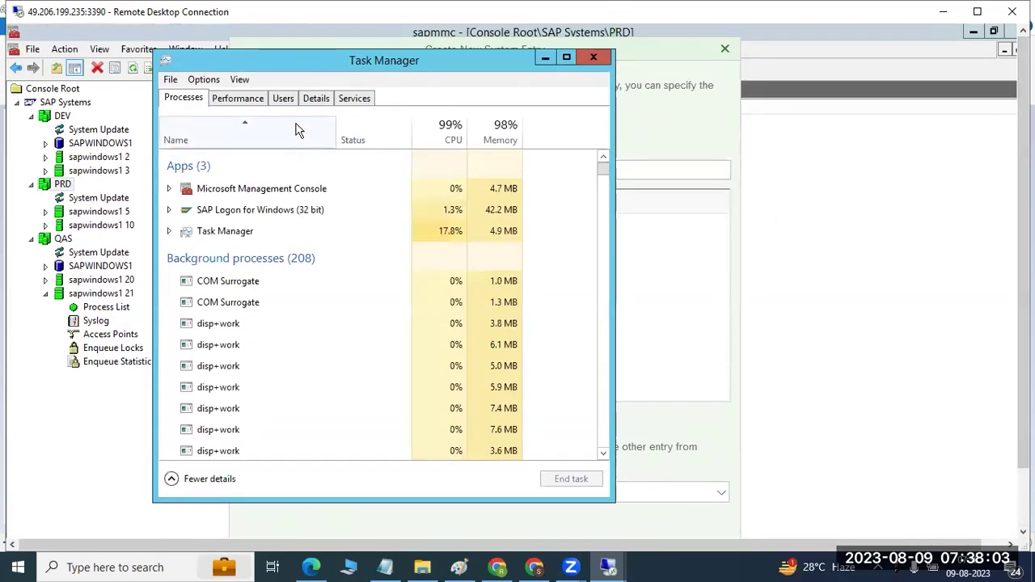
pyautogui.click(283, 99)
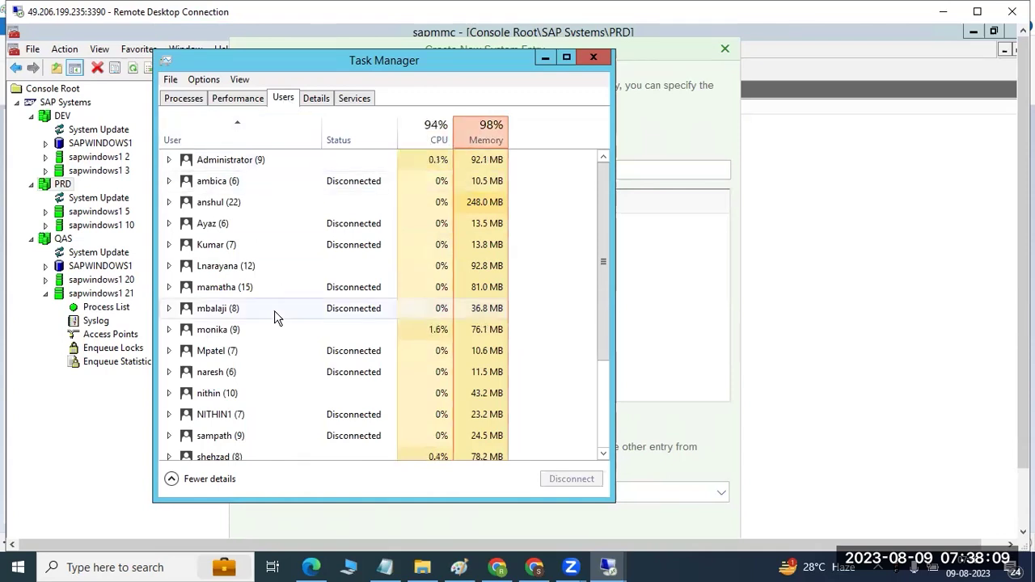
pyautogui.click(253, 395)
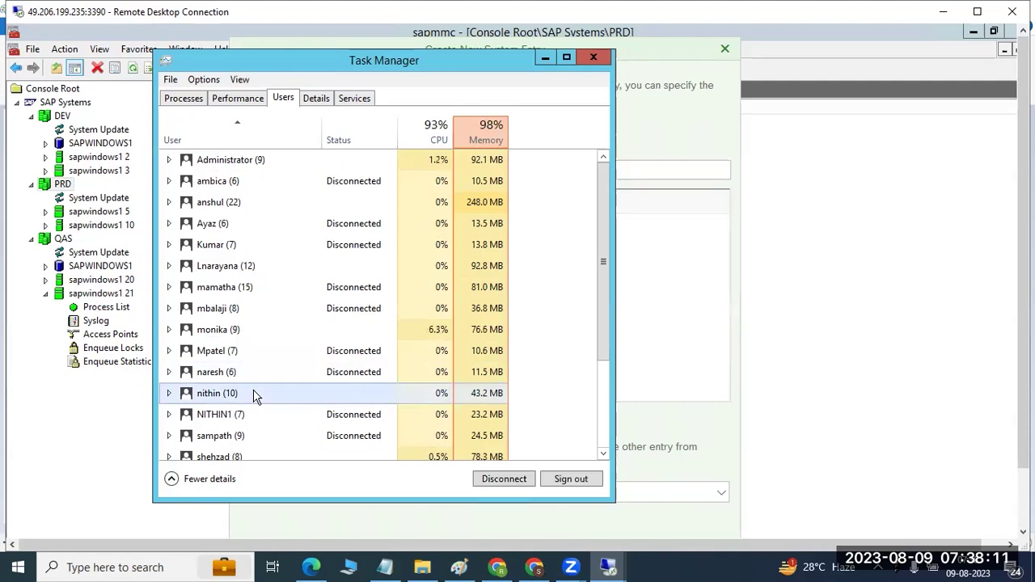
pyautogui.scroll(-1, 254, 393)
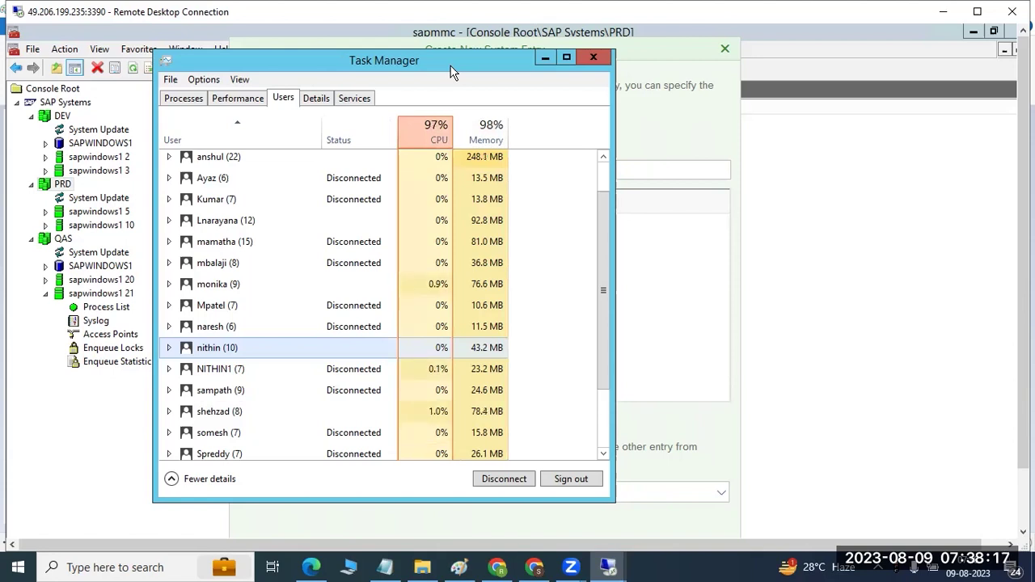
pyautogui.click(591, 60)
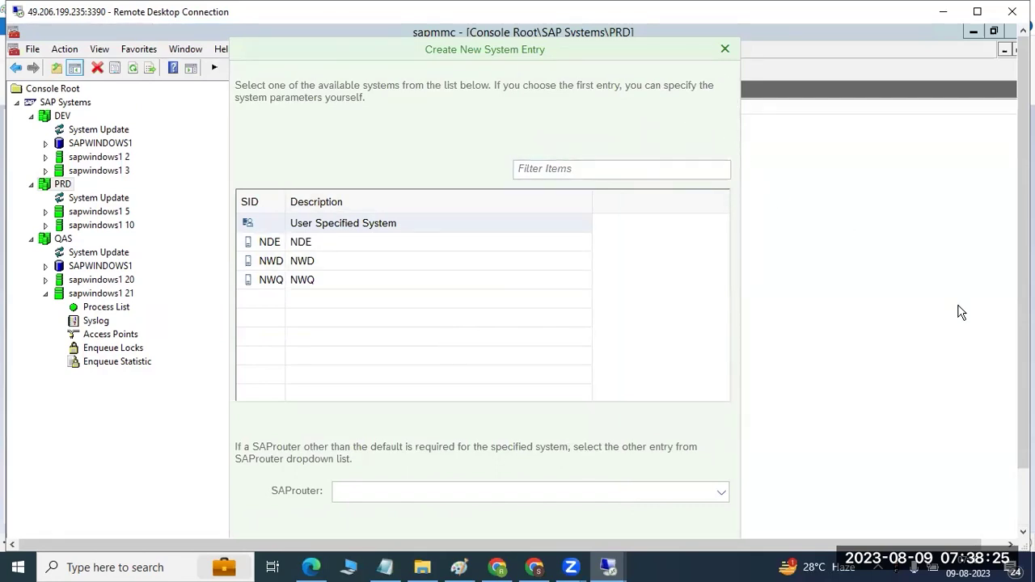
# Step: Continue as a user-specified system named SAp QUALITY with instance number 20
pyautogui.scroll(-1, 1020, 394)
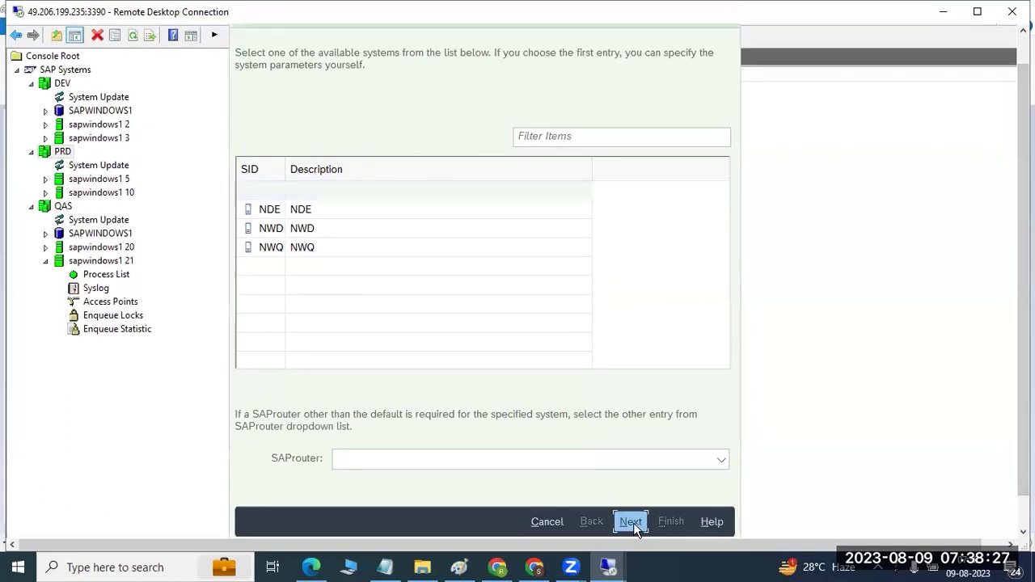
pyautogui.click(632, 521)
pyautogui.write('SAp Q')
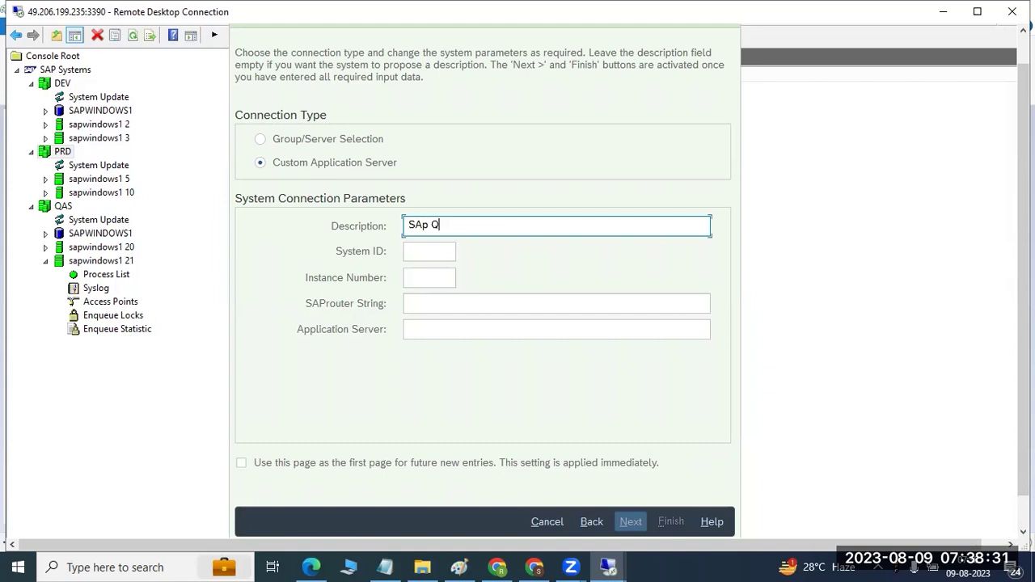
pyautogui.write('UALITY')
pyautogui.press('Tab')
pyautogui.write('20')
pyautogui.press('Tab')
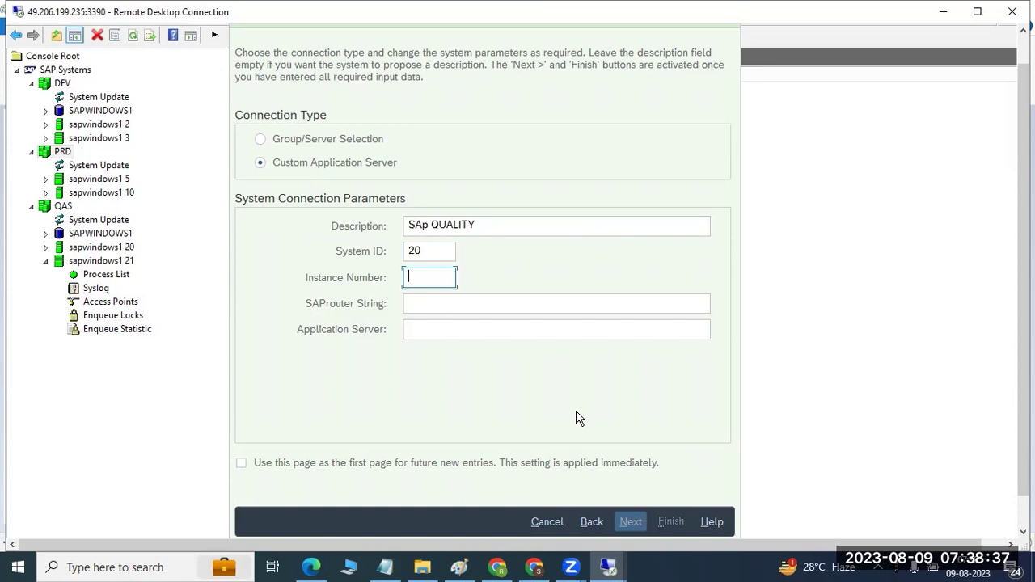
pyautogui.write('20')
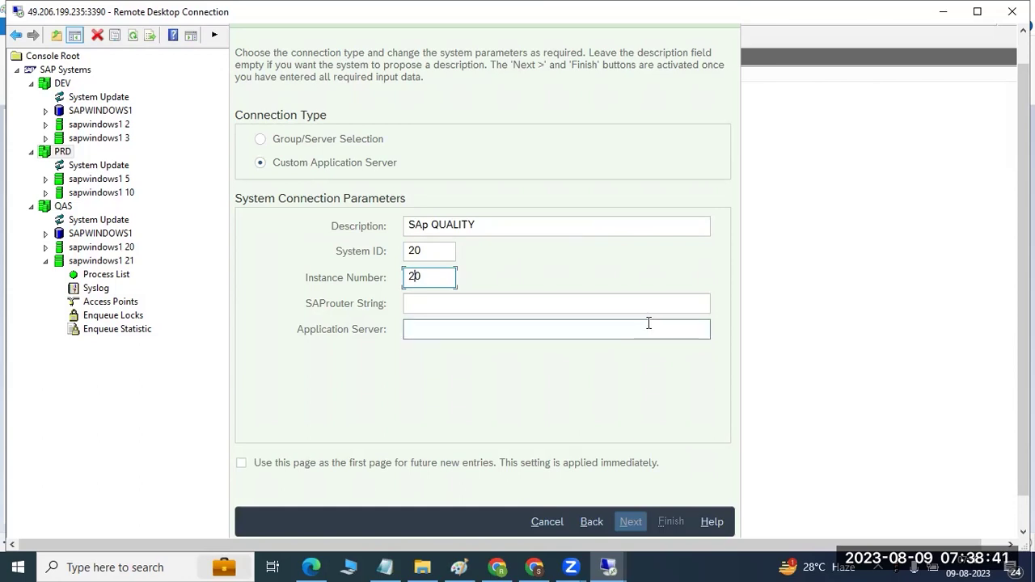
# Step: Correct the system ID to QAS, set server sapwindows1, finish, and open SAp QUALITY's logon
pyautogui.click(434, 252)
pyautogui.doubleClick(434, 252)
pyautogui.write('QAS')
pyautogui.click(447, 327)
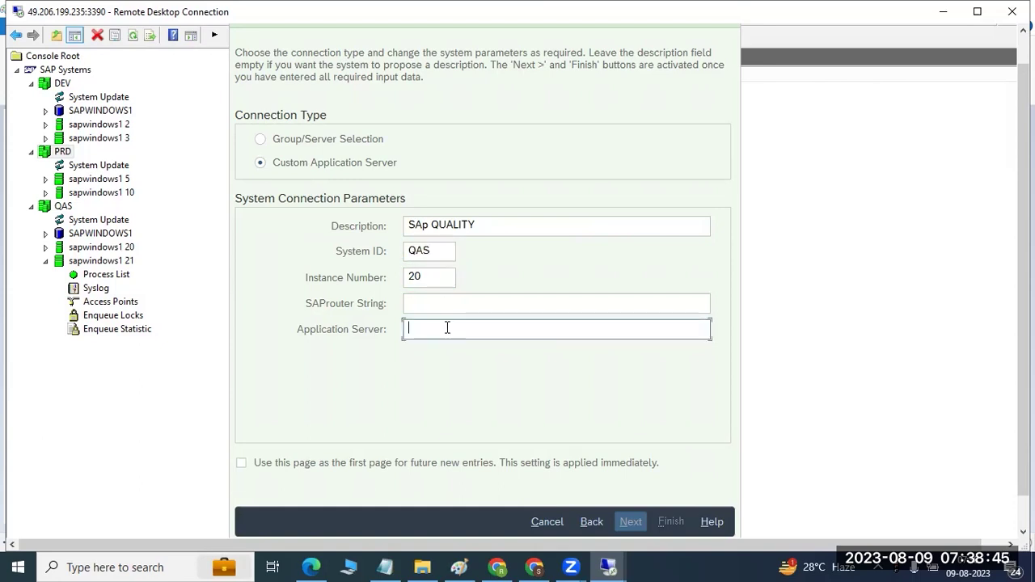
pyautogui.write('sapwindows1')
pyautogui.press('Return')
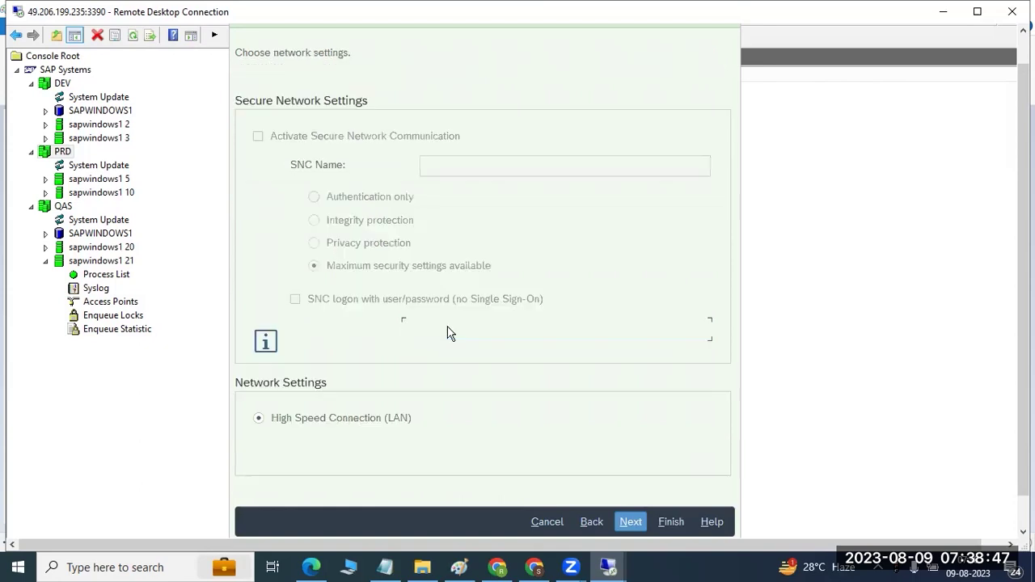
pyautogui.press('Return')
pyautogui.press('Return')
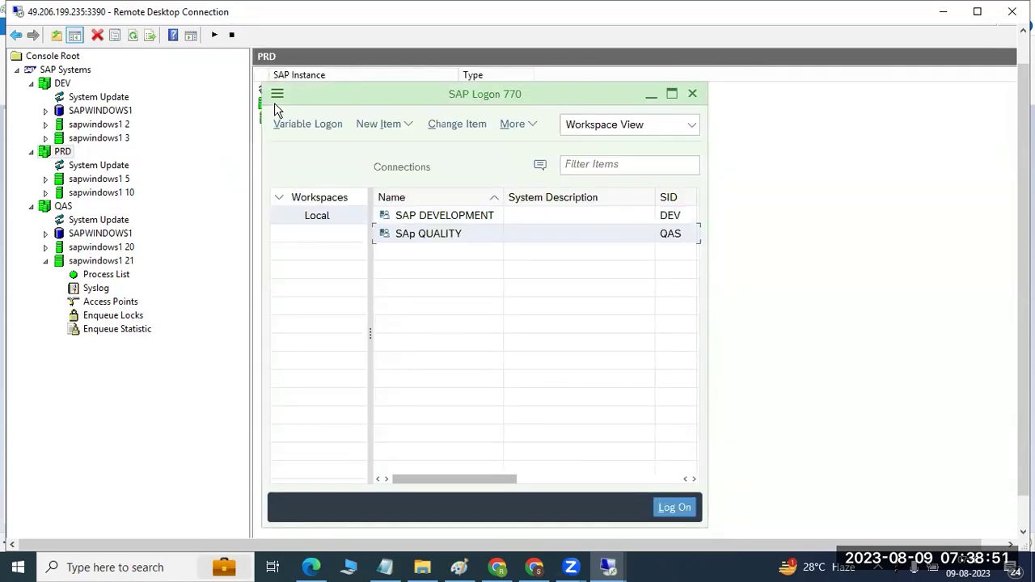
pyautogui.doubleClick(405, 234)
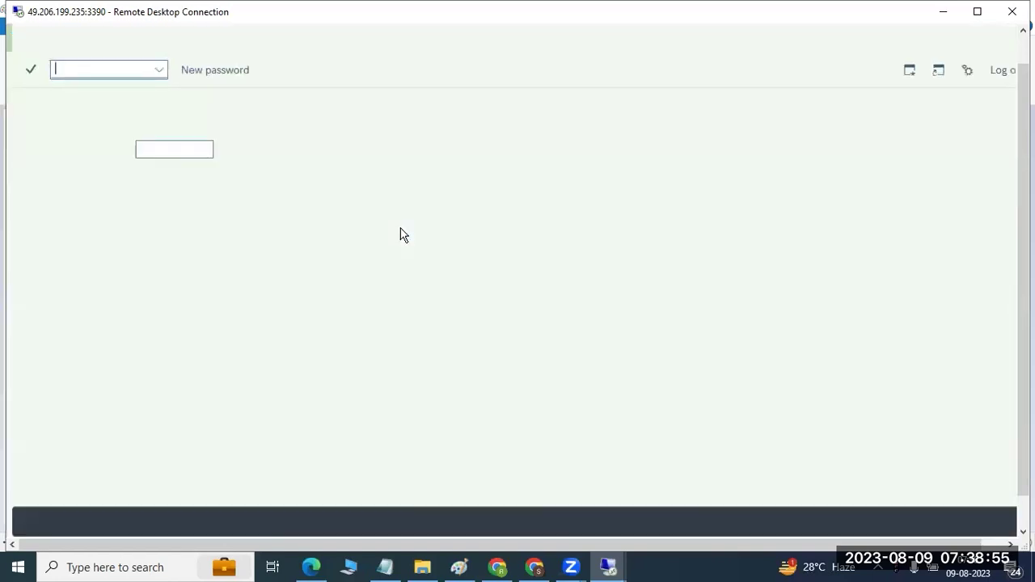